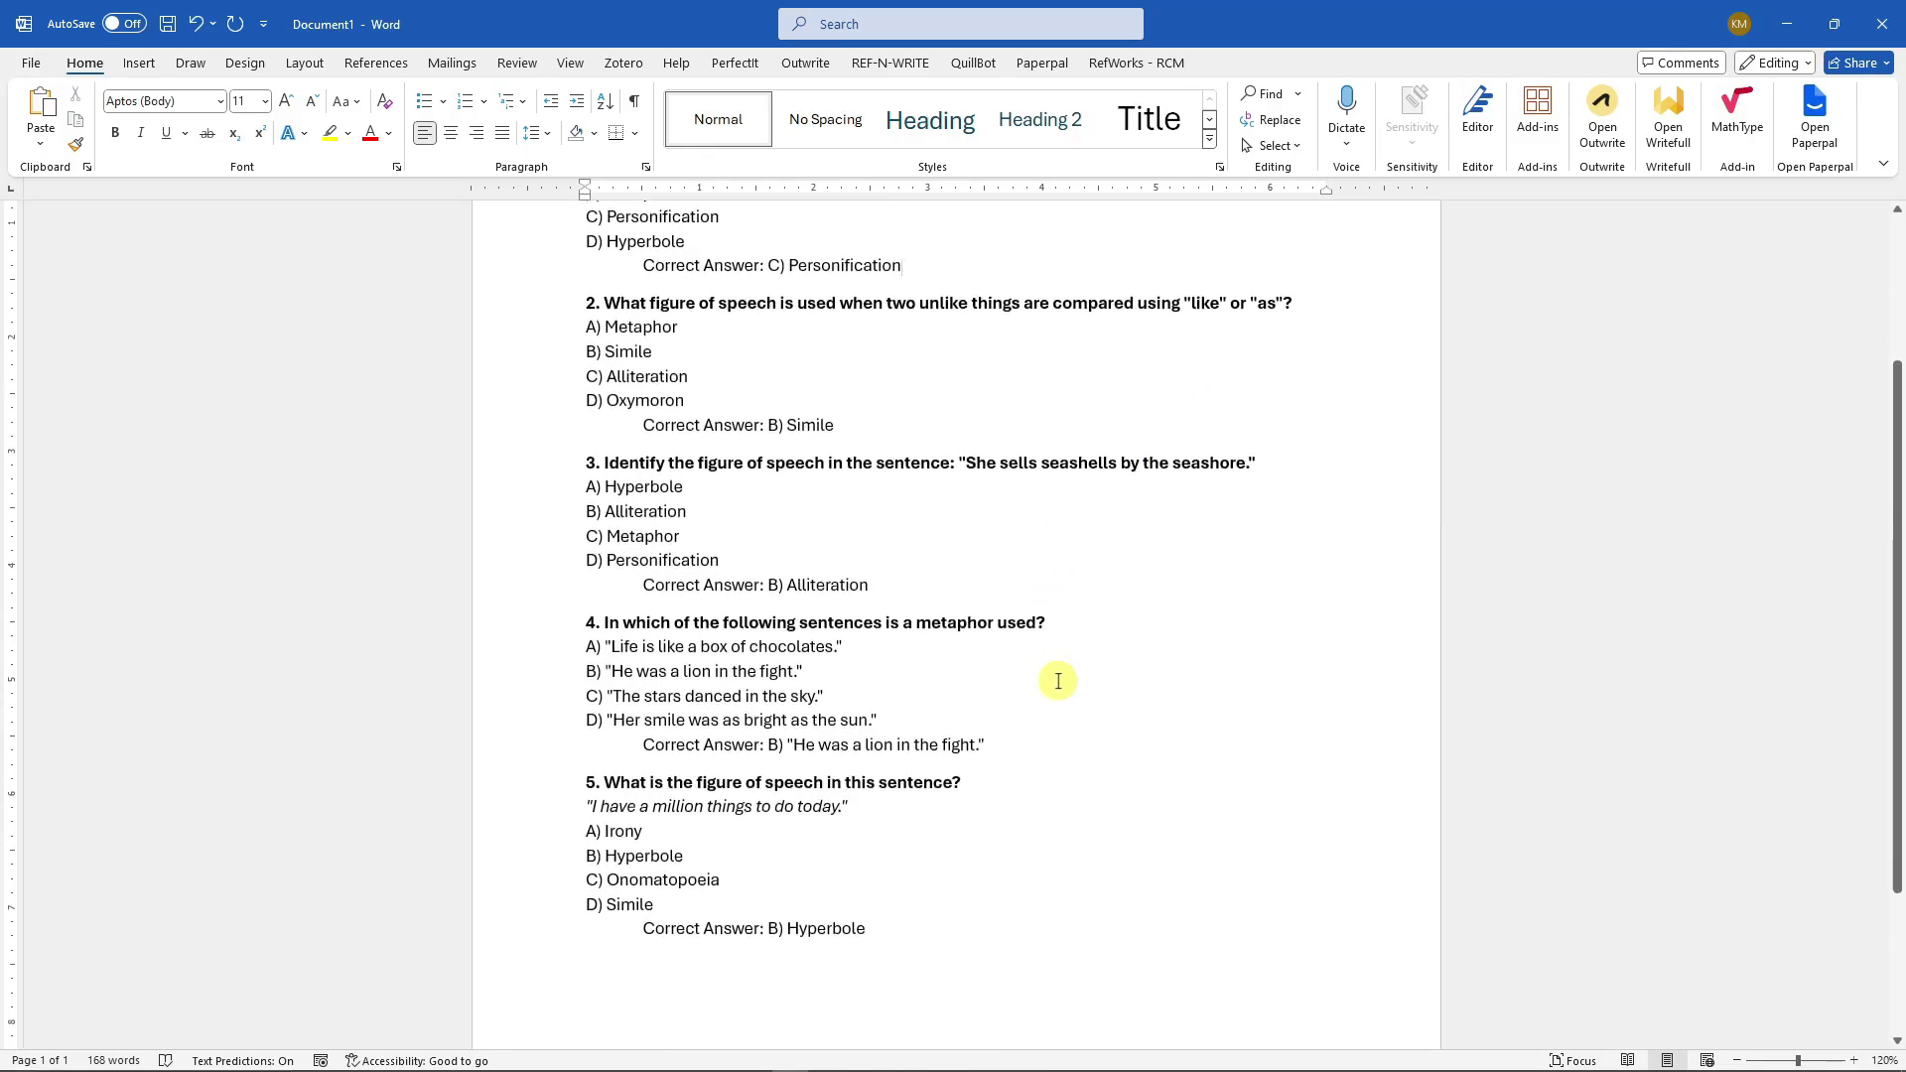
Write a practice 'What is an apple?' question with lettered options above question 1.
{"action": "scroll", "coordinate": [1058, 681], "scroll_direction": "up", "scroll_amount": 3}
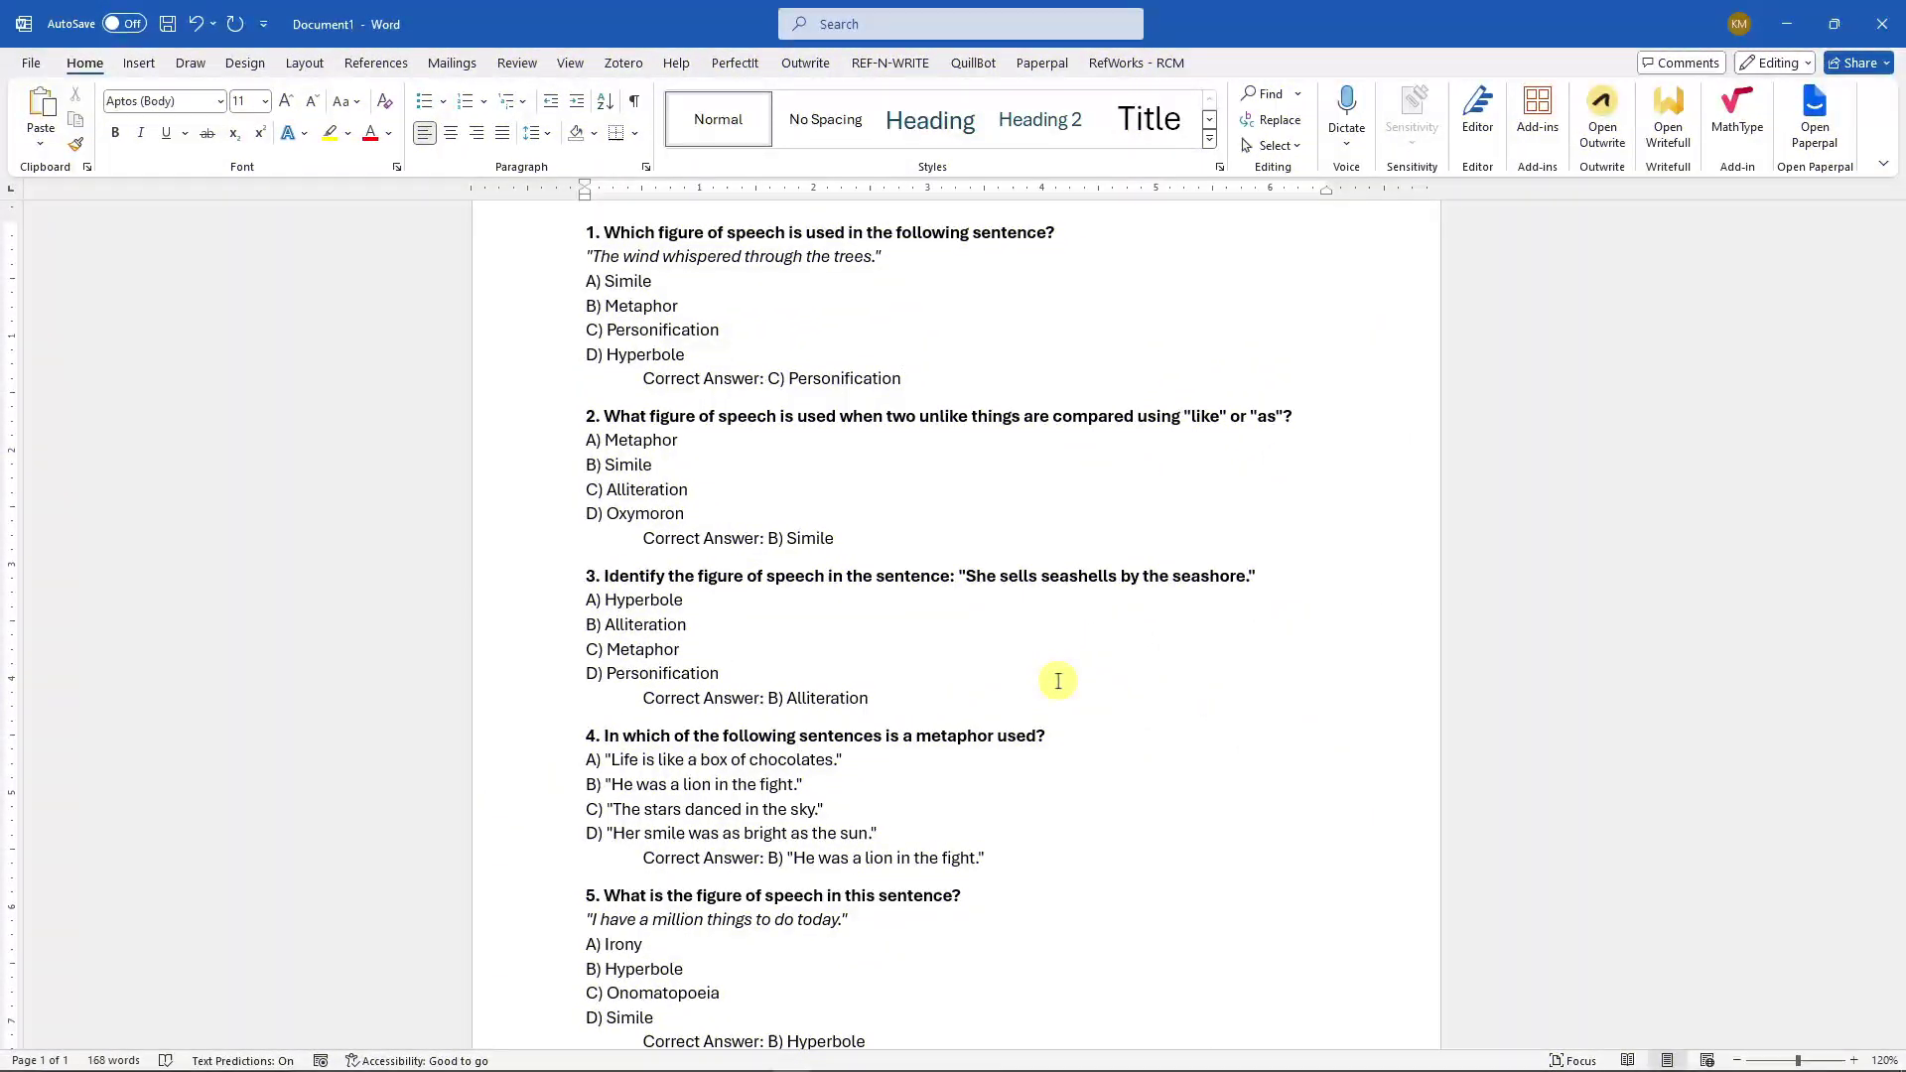
{"action": "scroll", "coordinate": [1058, 681], "scroll_direction": "up", "scroll_amount": 2}
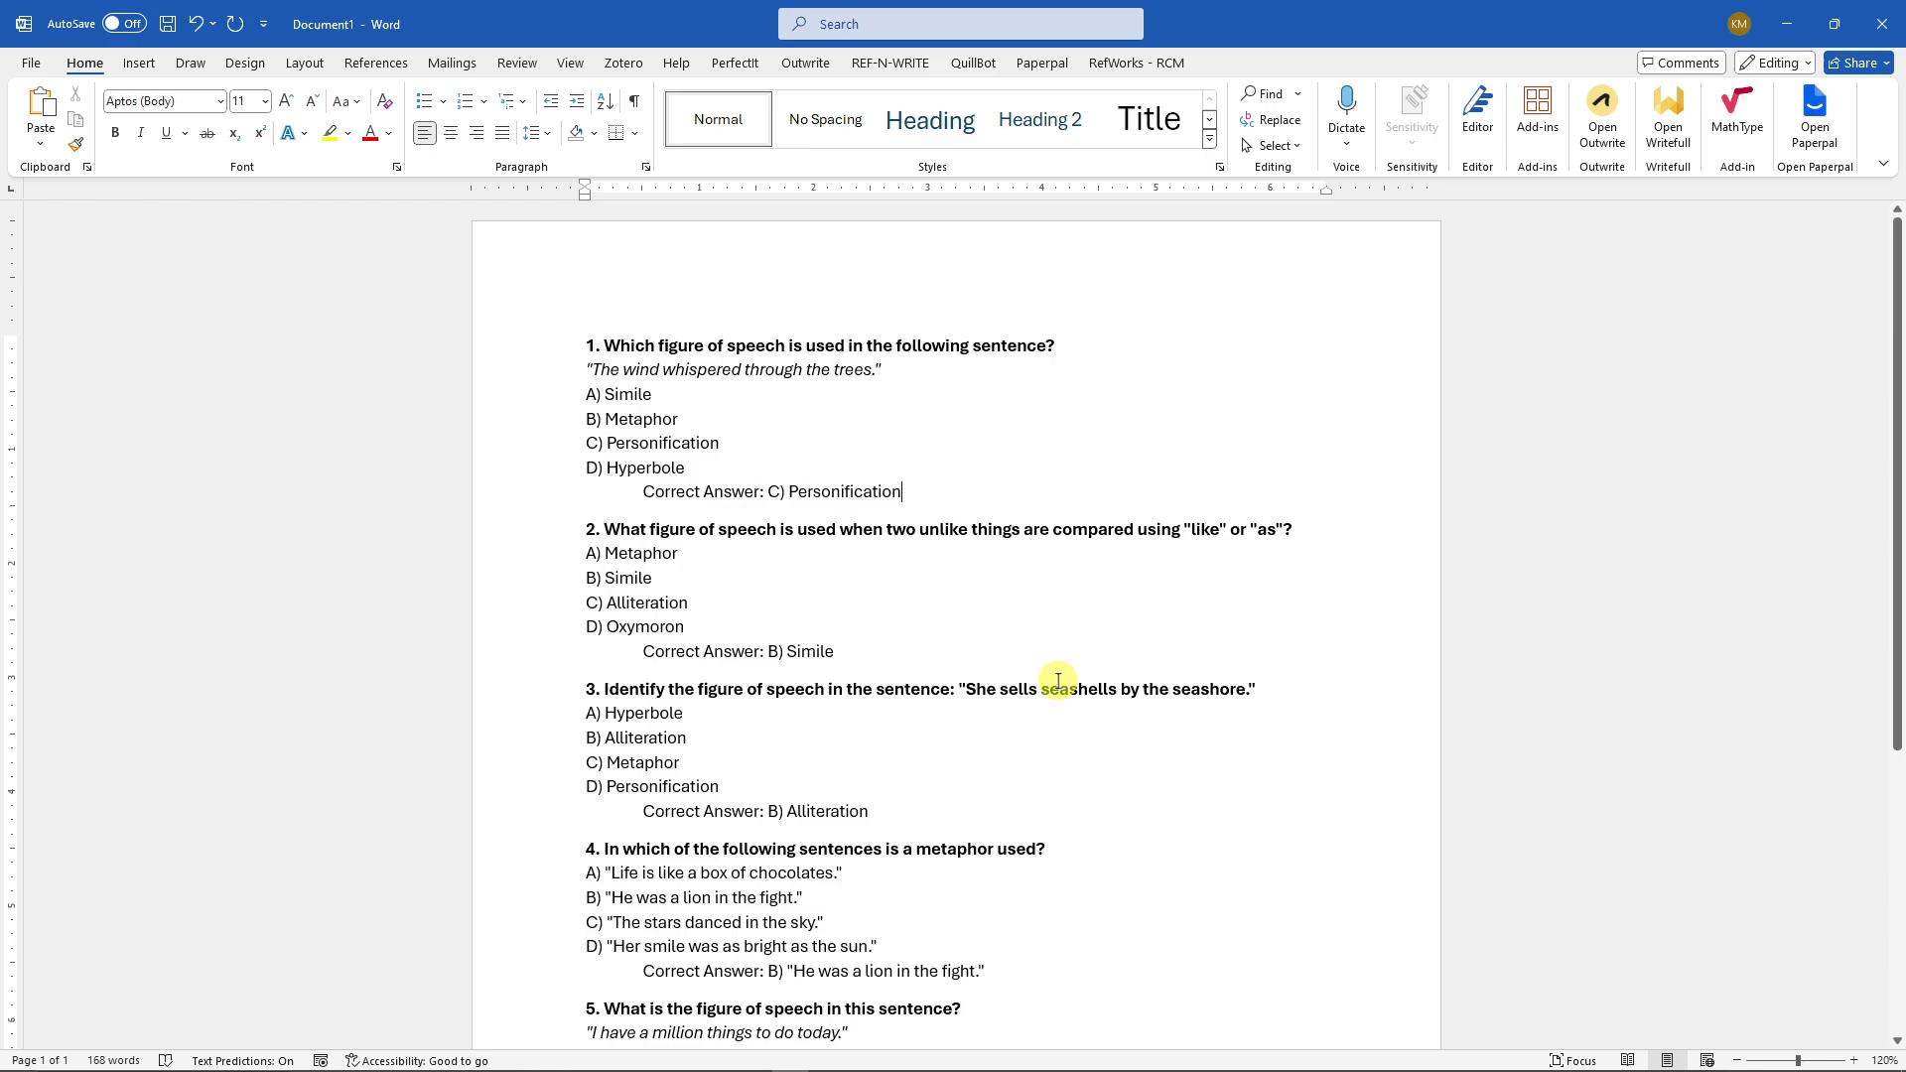
{"action": "left_click", "coordinate": [588, 326]}
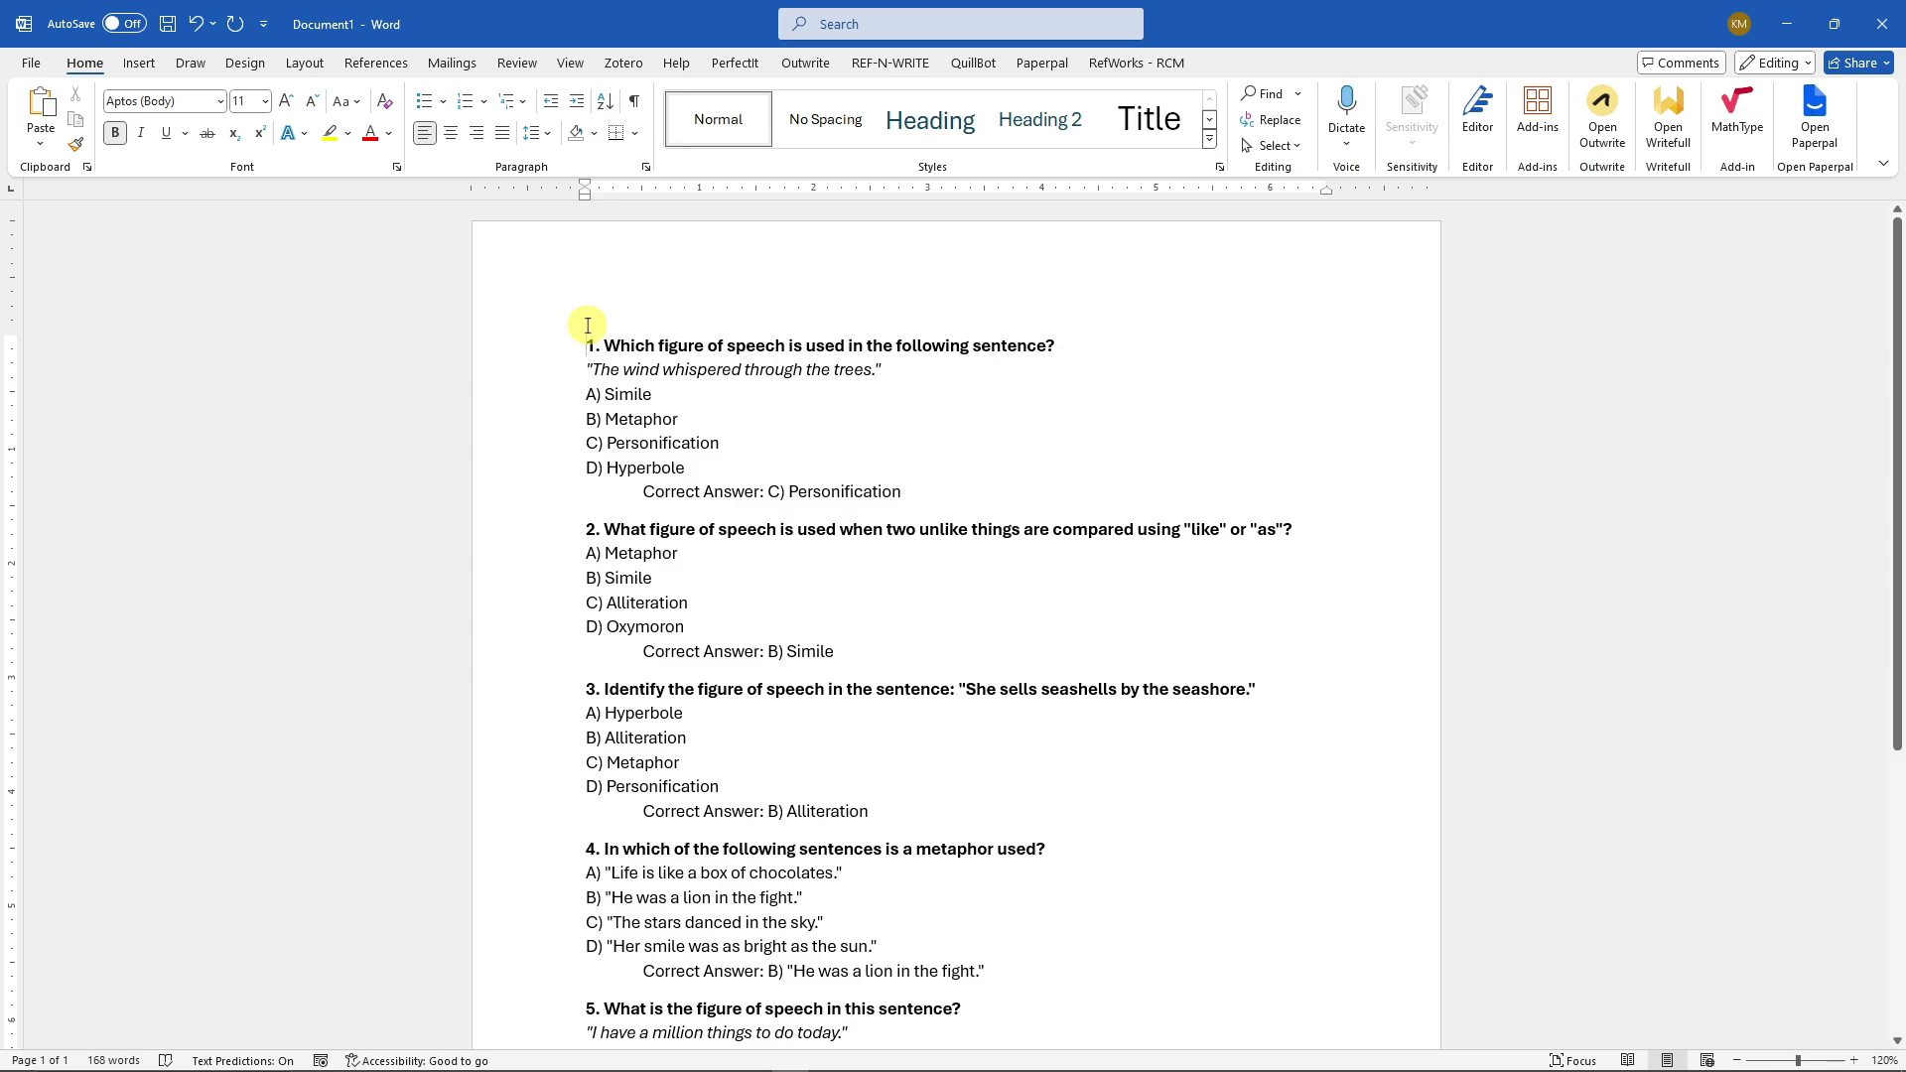
{"action": "key", "text": "Return"}
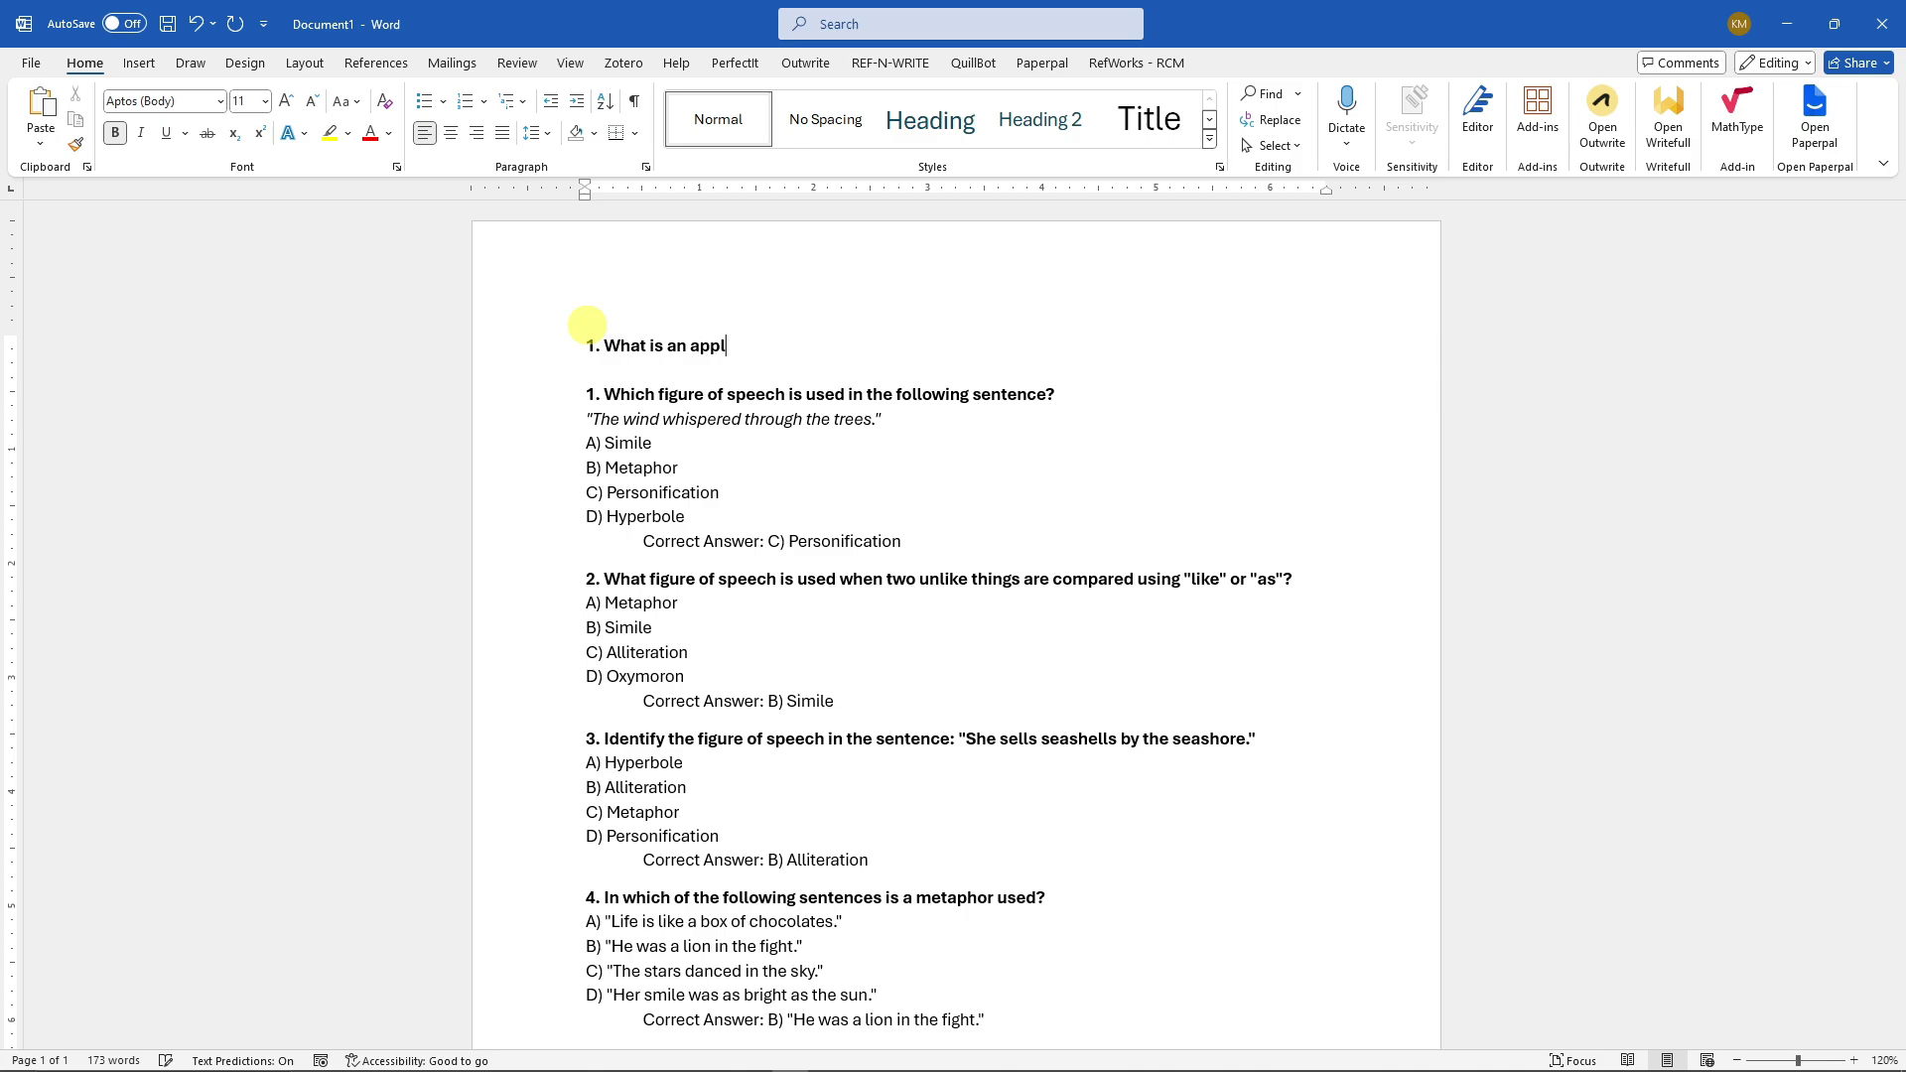
{"action": "key", "text": "Return"}
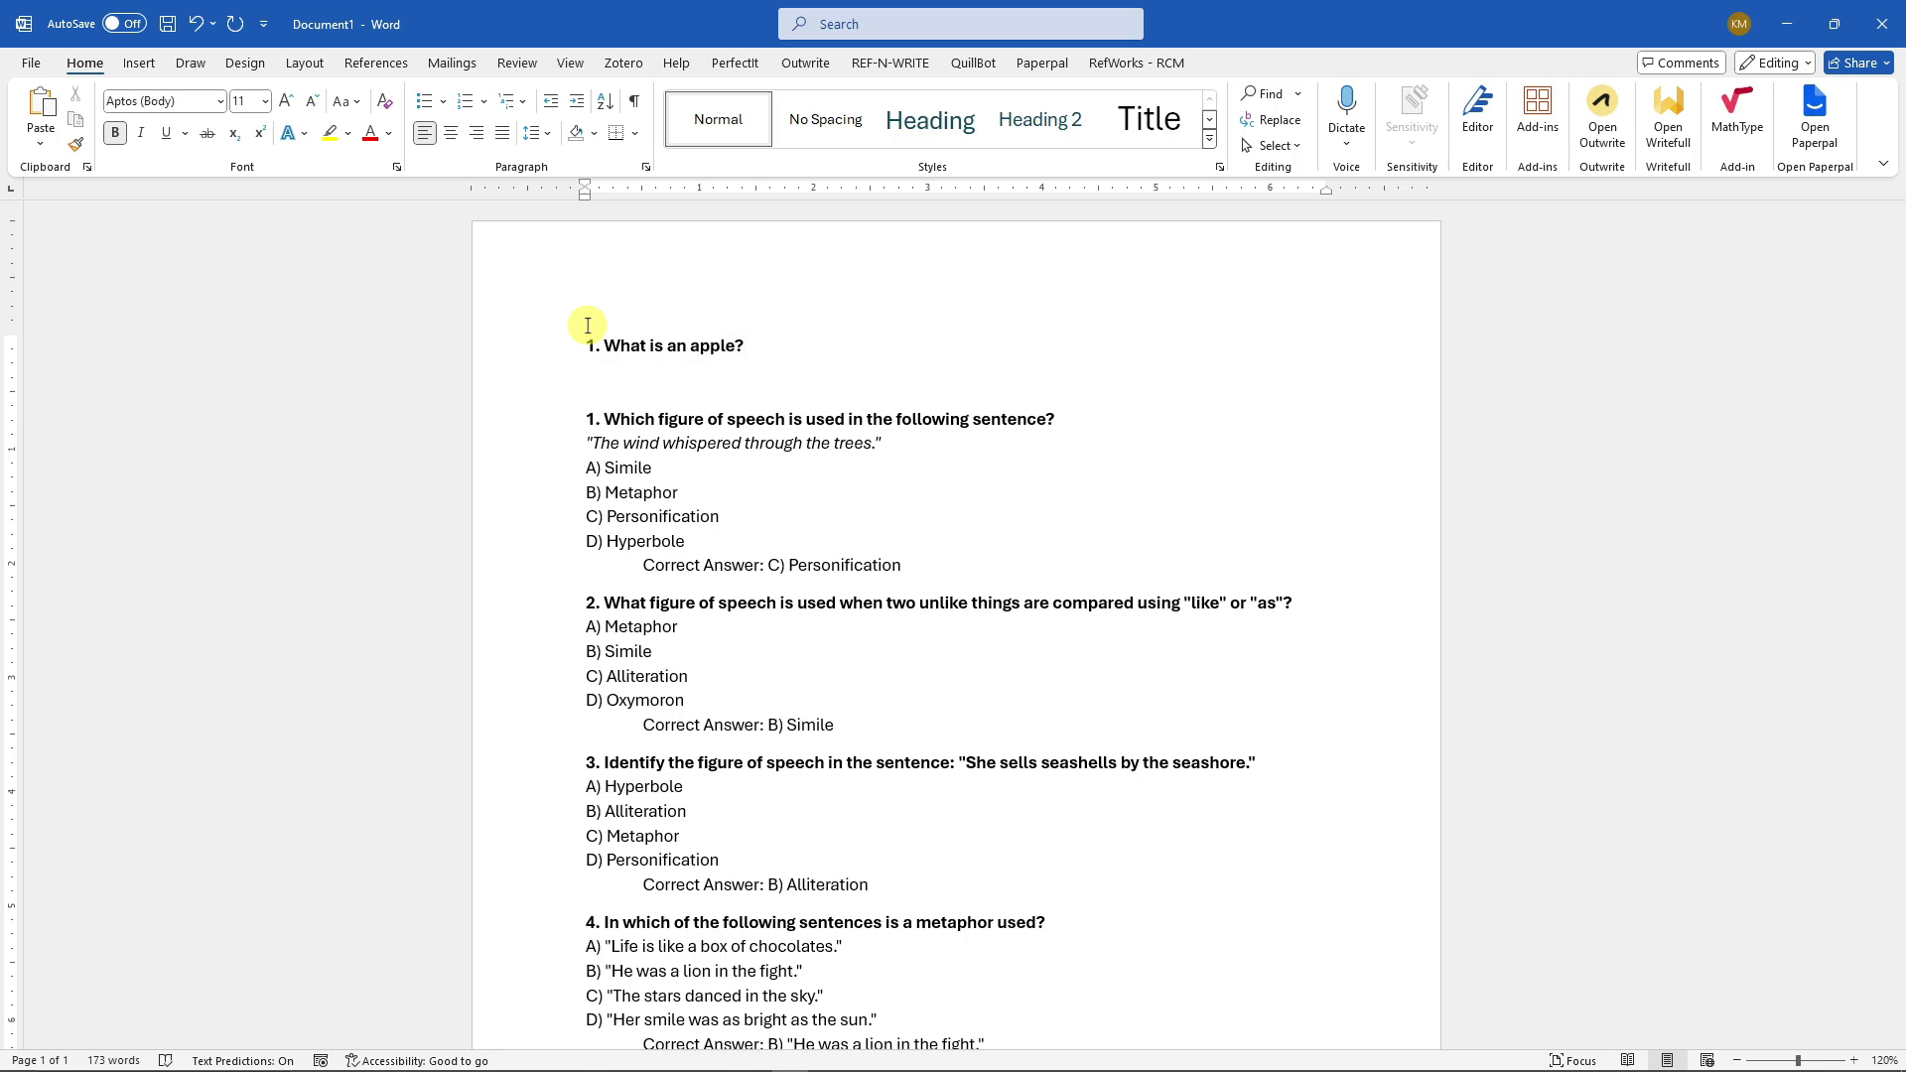
{"action": "key", "text": "BackSpace"}
{"action": "key", "text": "Tab"}
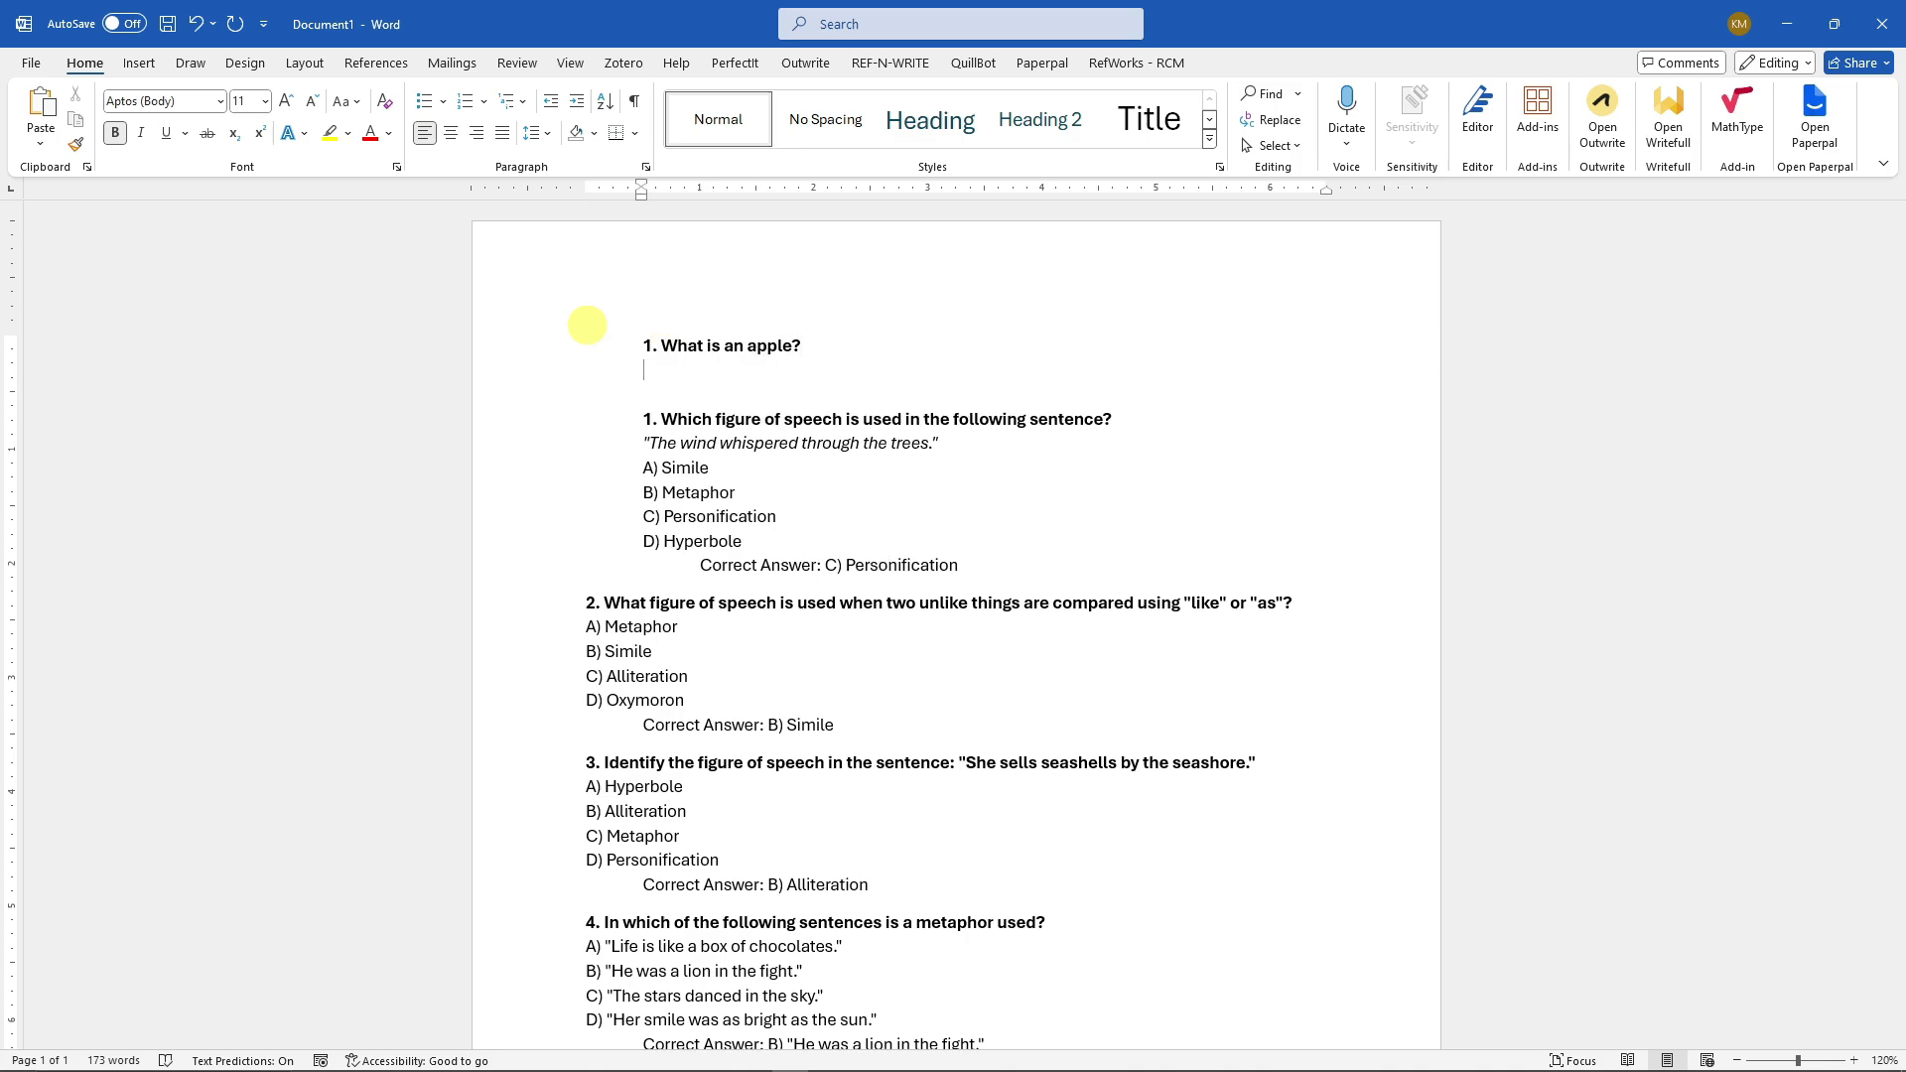
{"action": "key", "text": "ctrl+z"}
{"action": "type", "text": "a."}
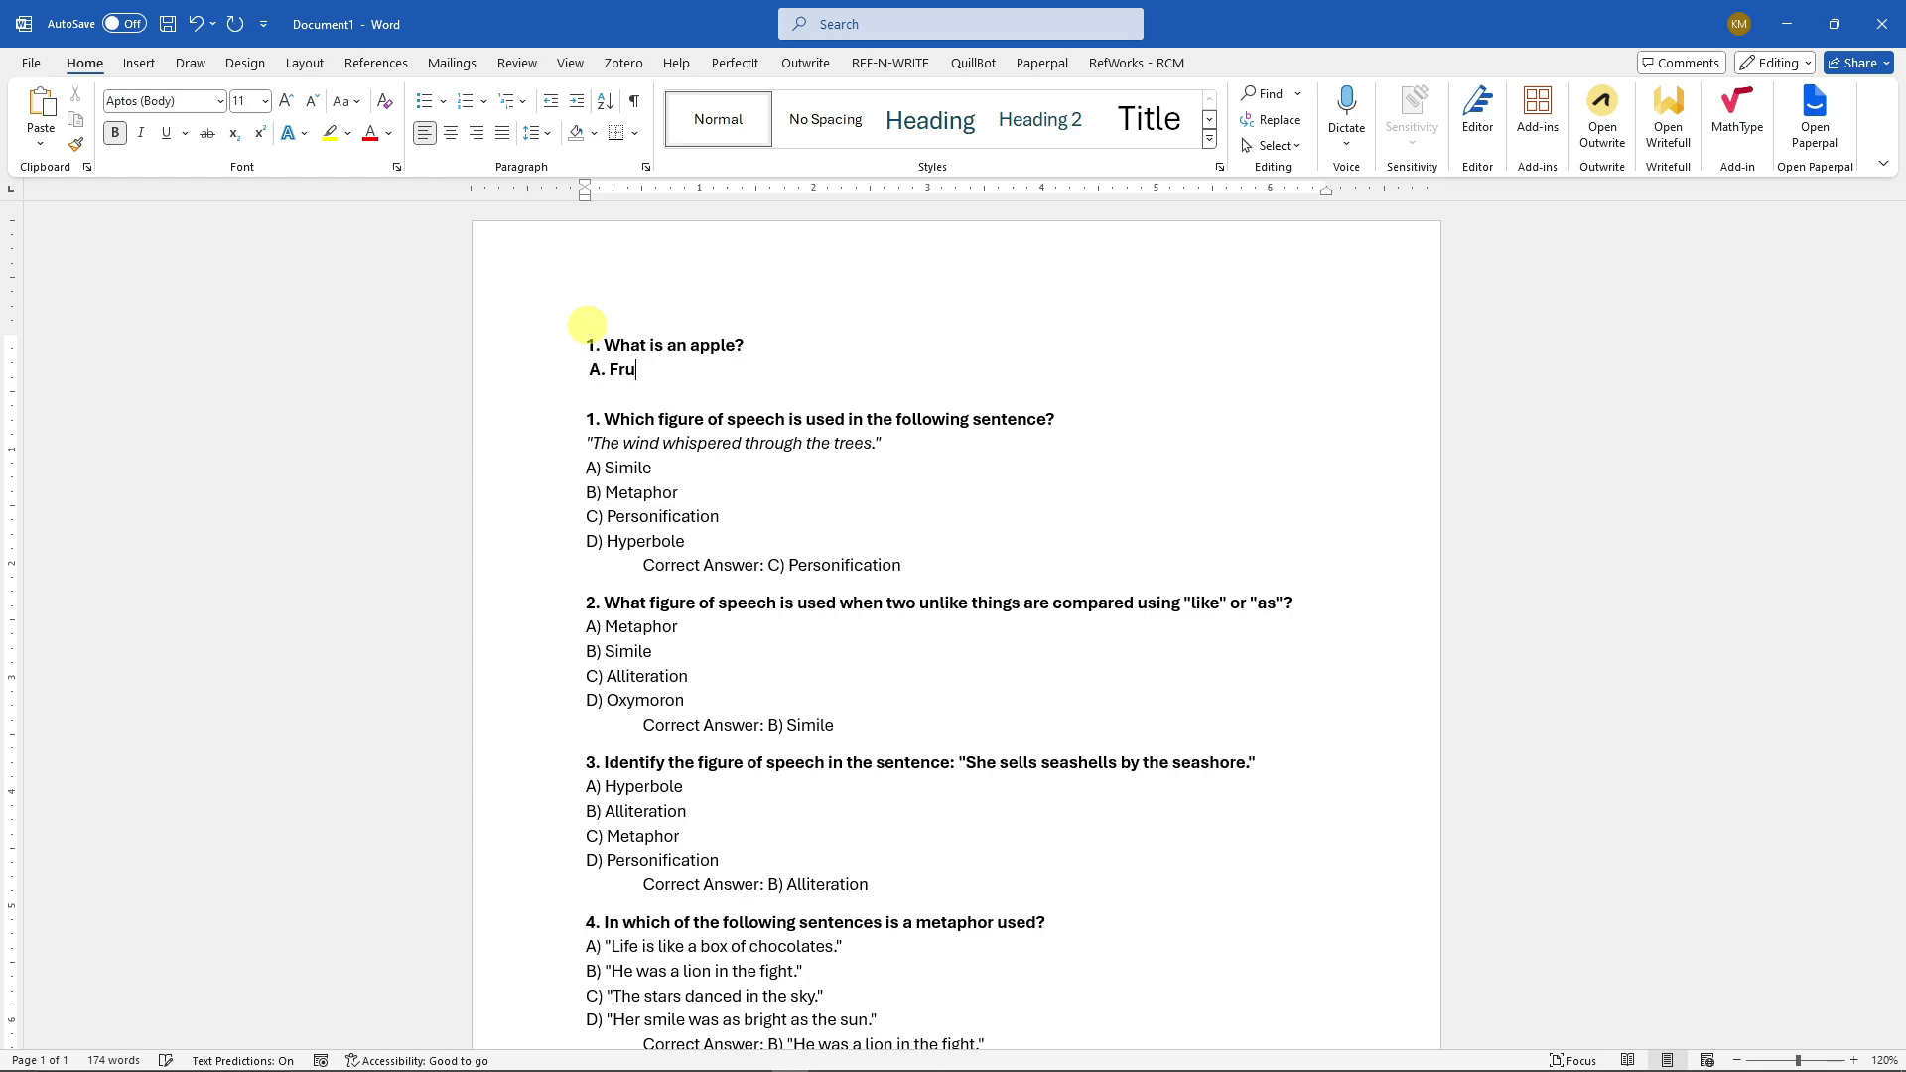
{"action": "key", "text": "Return"}
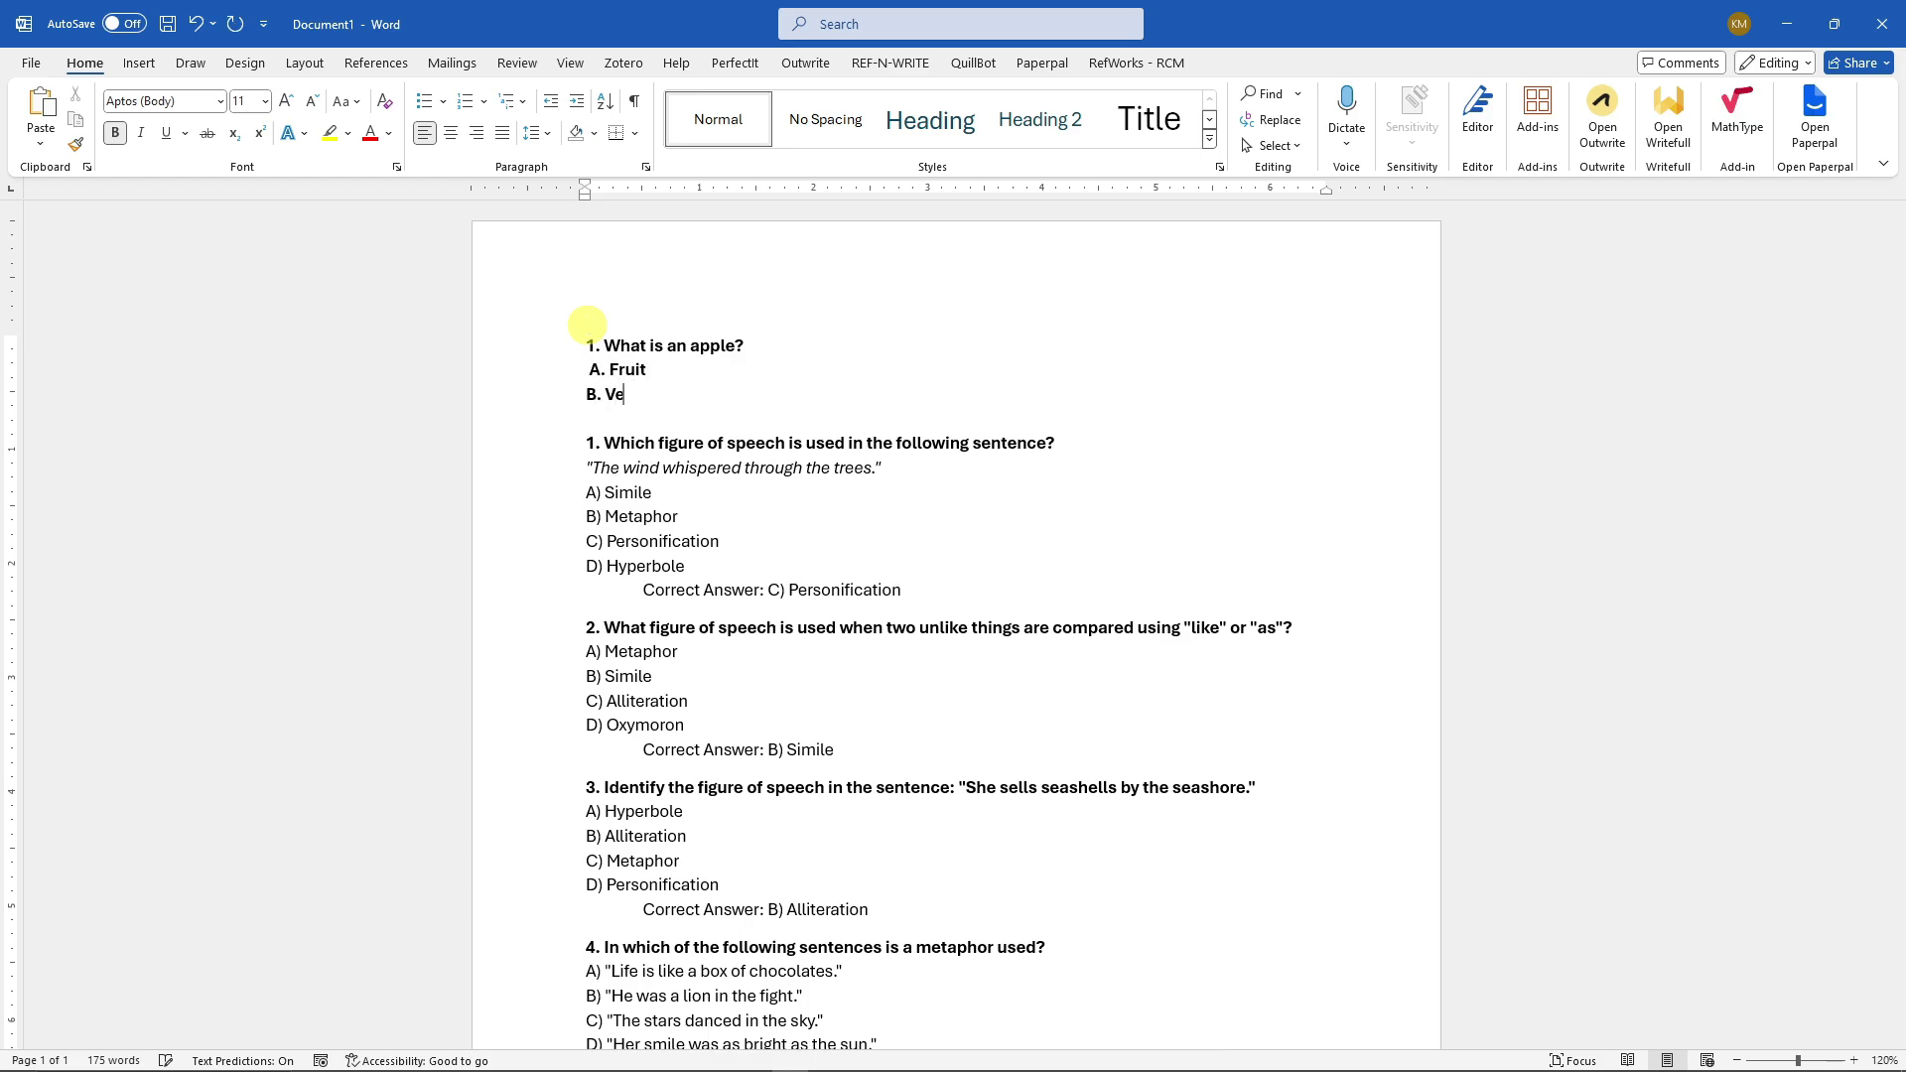
Add the correct answer 'Fruit', then delete the whole practice question.
{"action": "key", "text": "Return"}
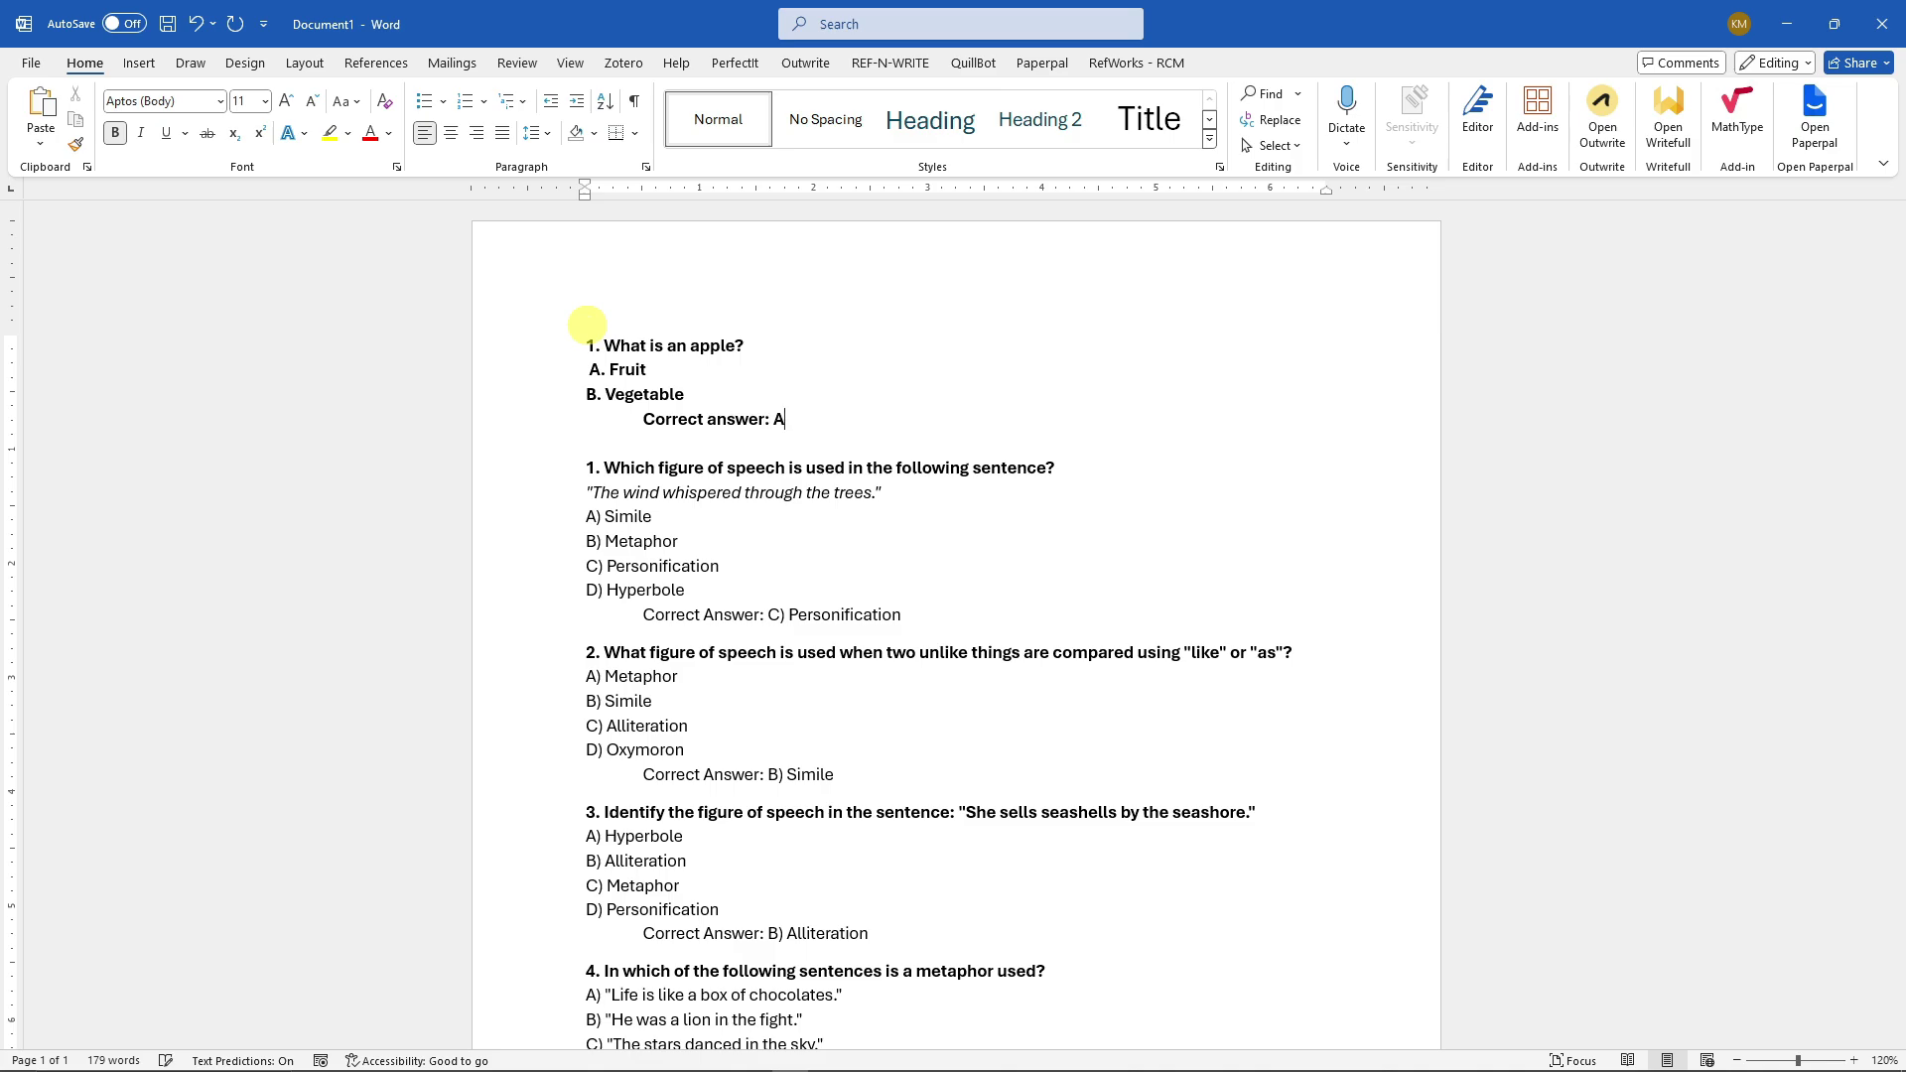
{"action": "type", "text": "Fruit"}
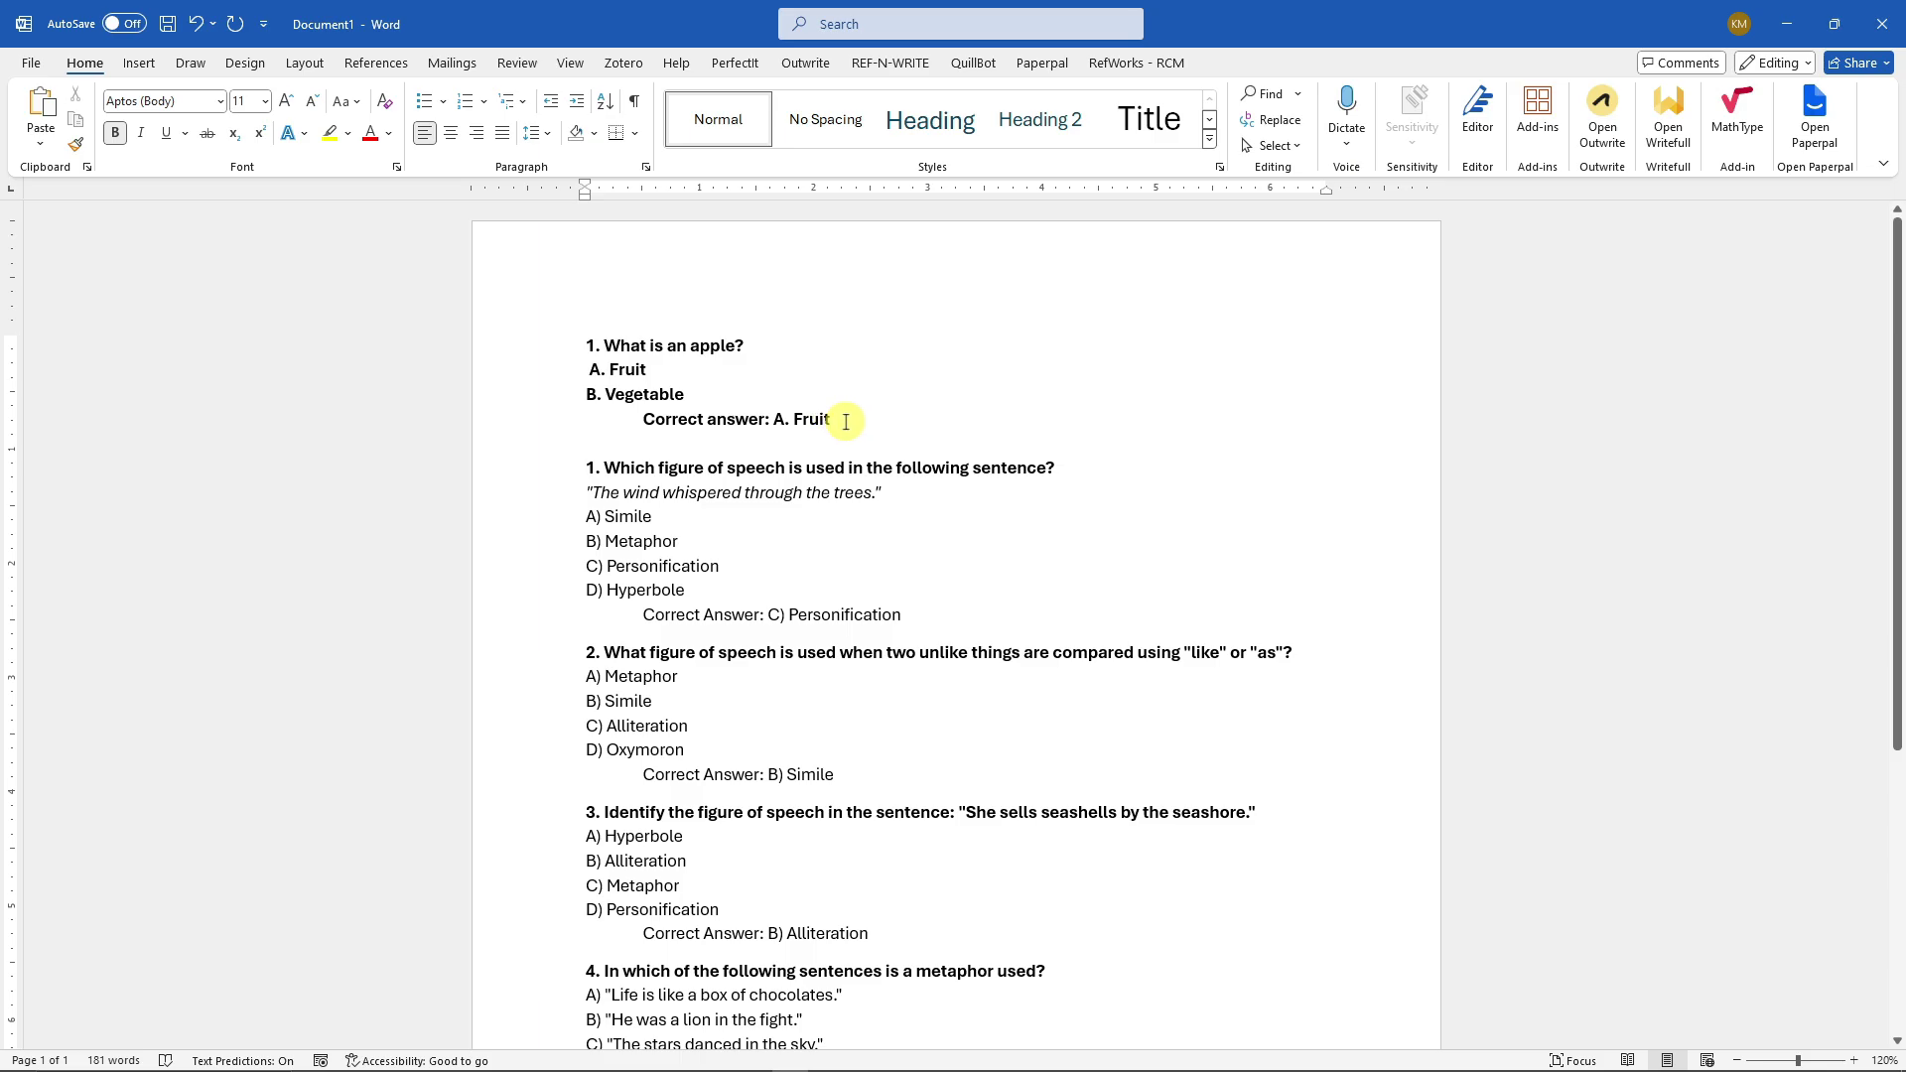
{"action": "left_click_drag", "start_coordinate": [845, 422], "coordinate": [566, 354]}
{"action": "key", "text": "Delete"}
{"action": "key", "text": "Delete"}
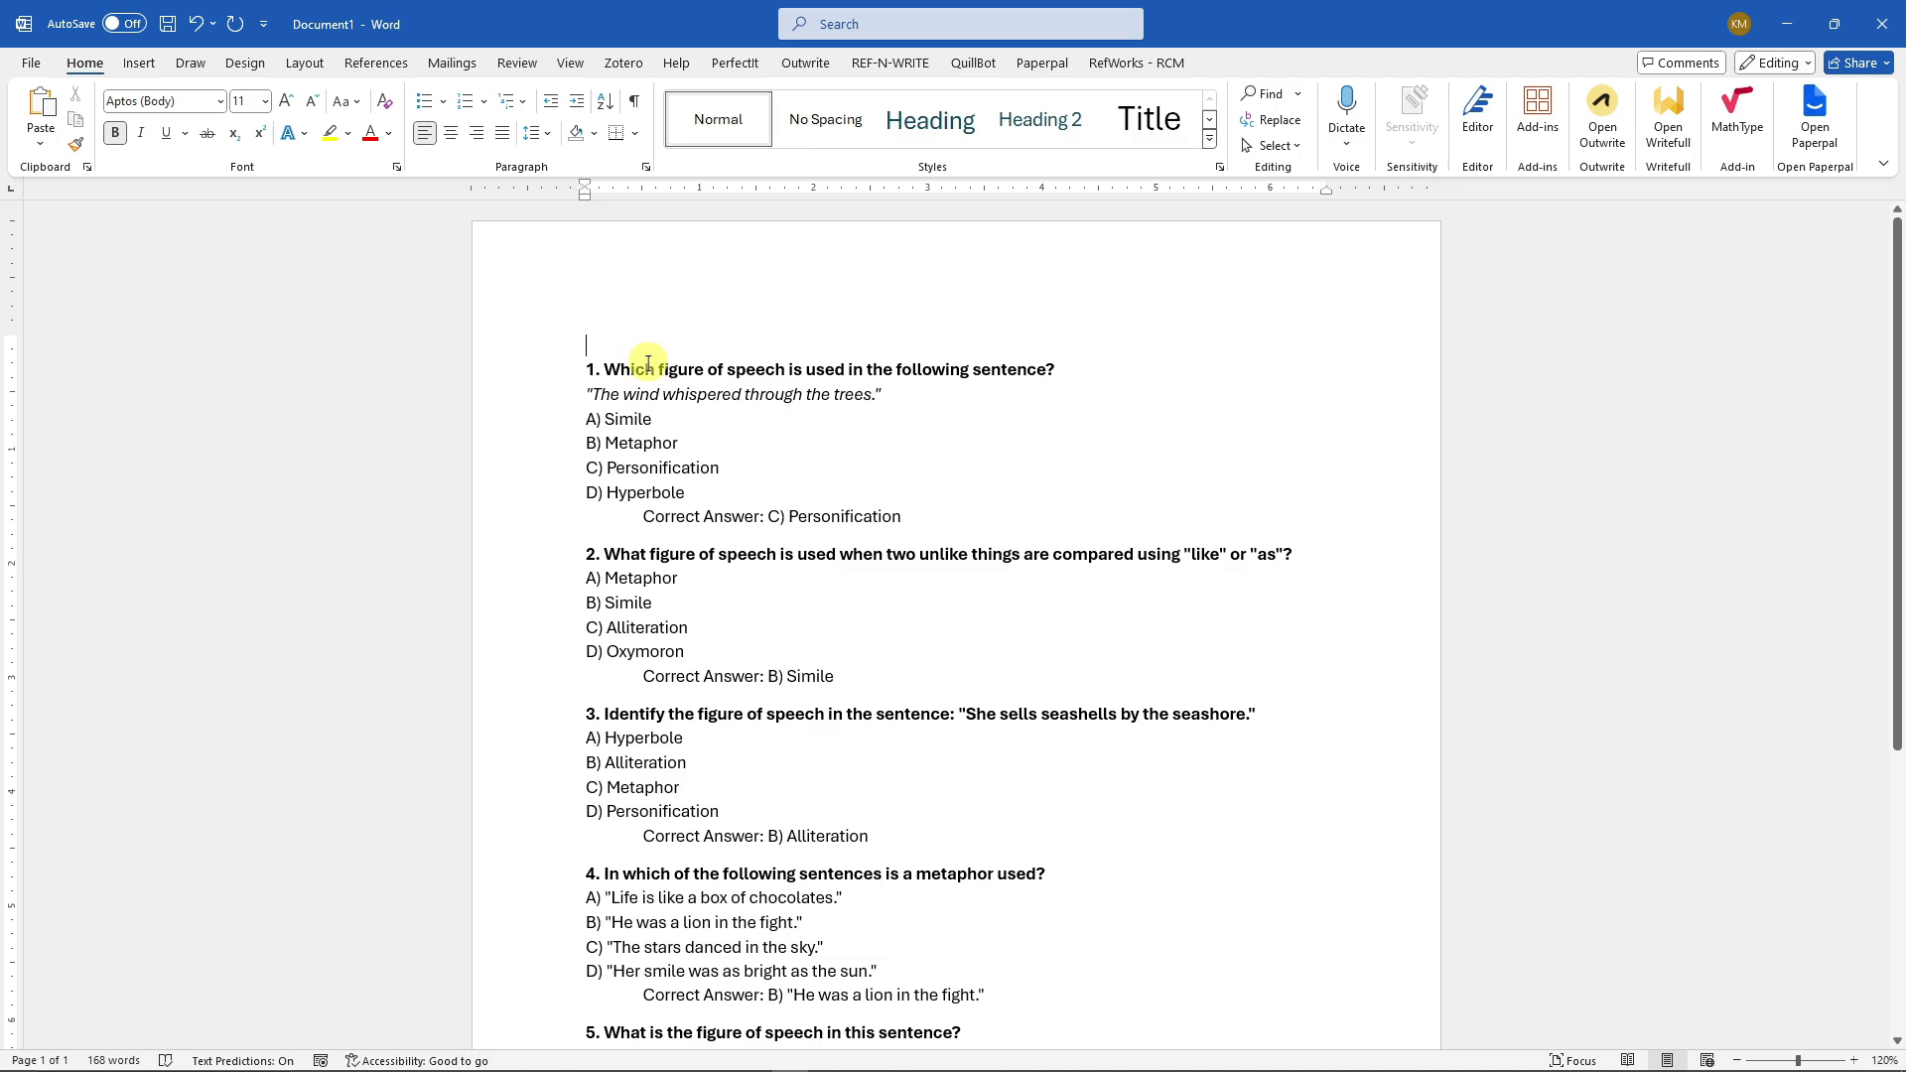
Select question 1's 'Correct Answer: C) Personification' line.
{"action": "left_click", "coordinate": [878, 444]}
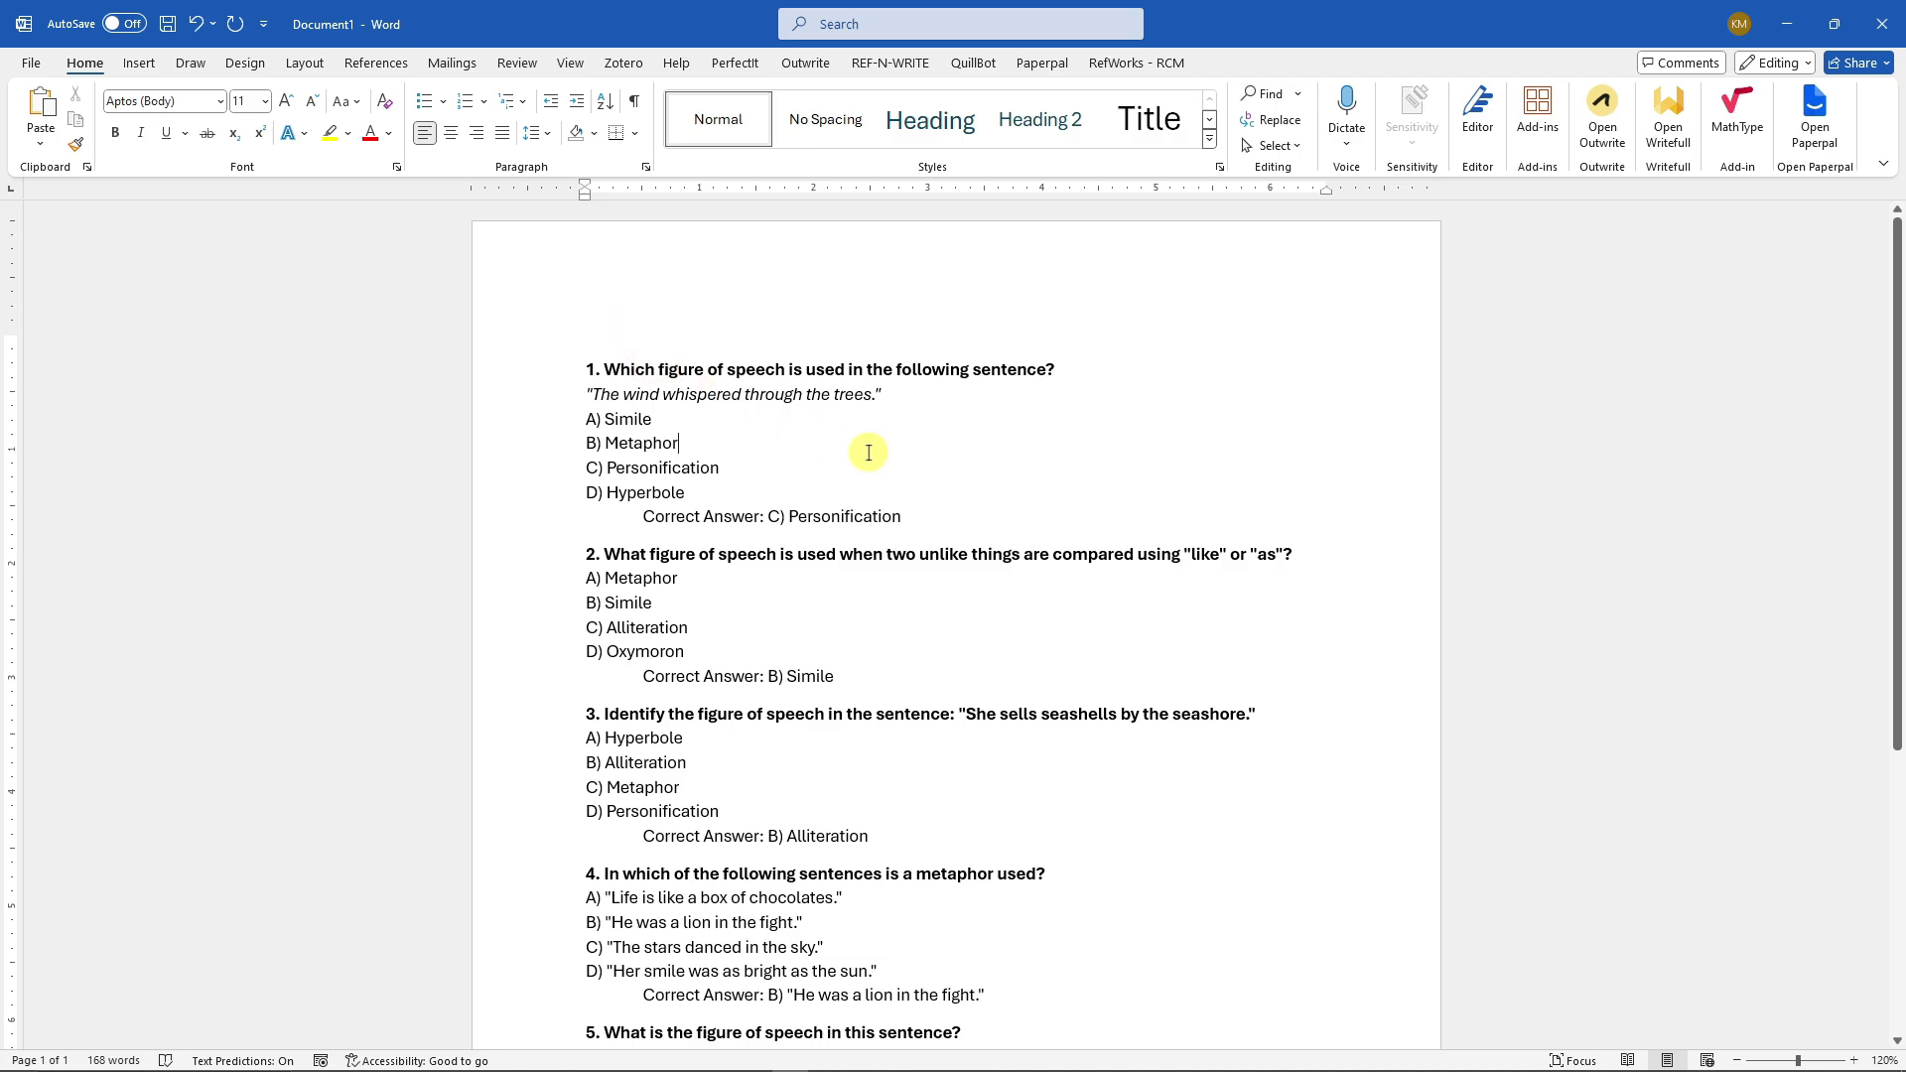
{"action": "scroll", "coordinate": [878, 446], "scroll_direction": "down", "scroll_amount": 1}
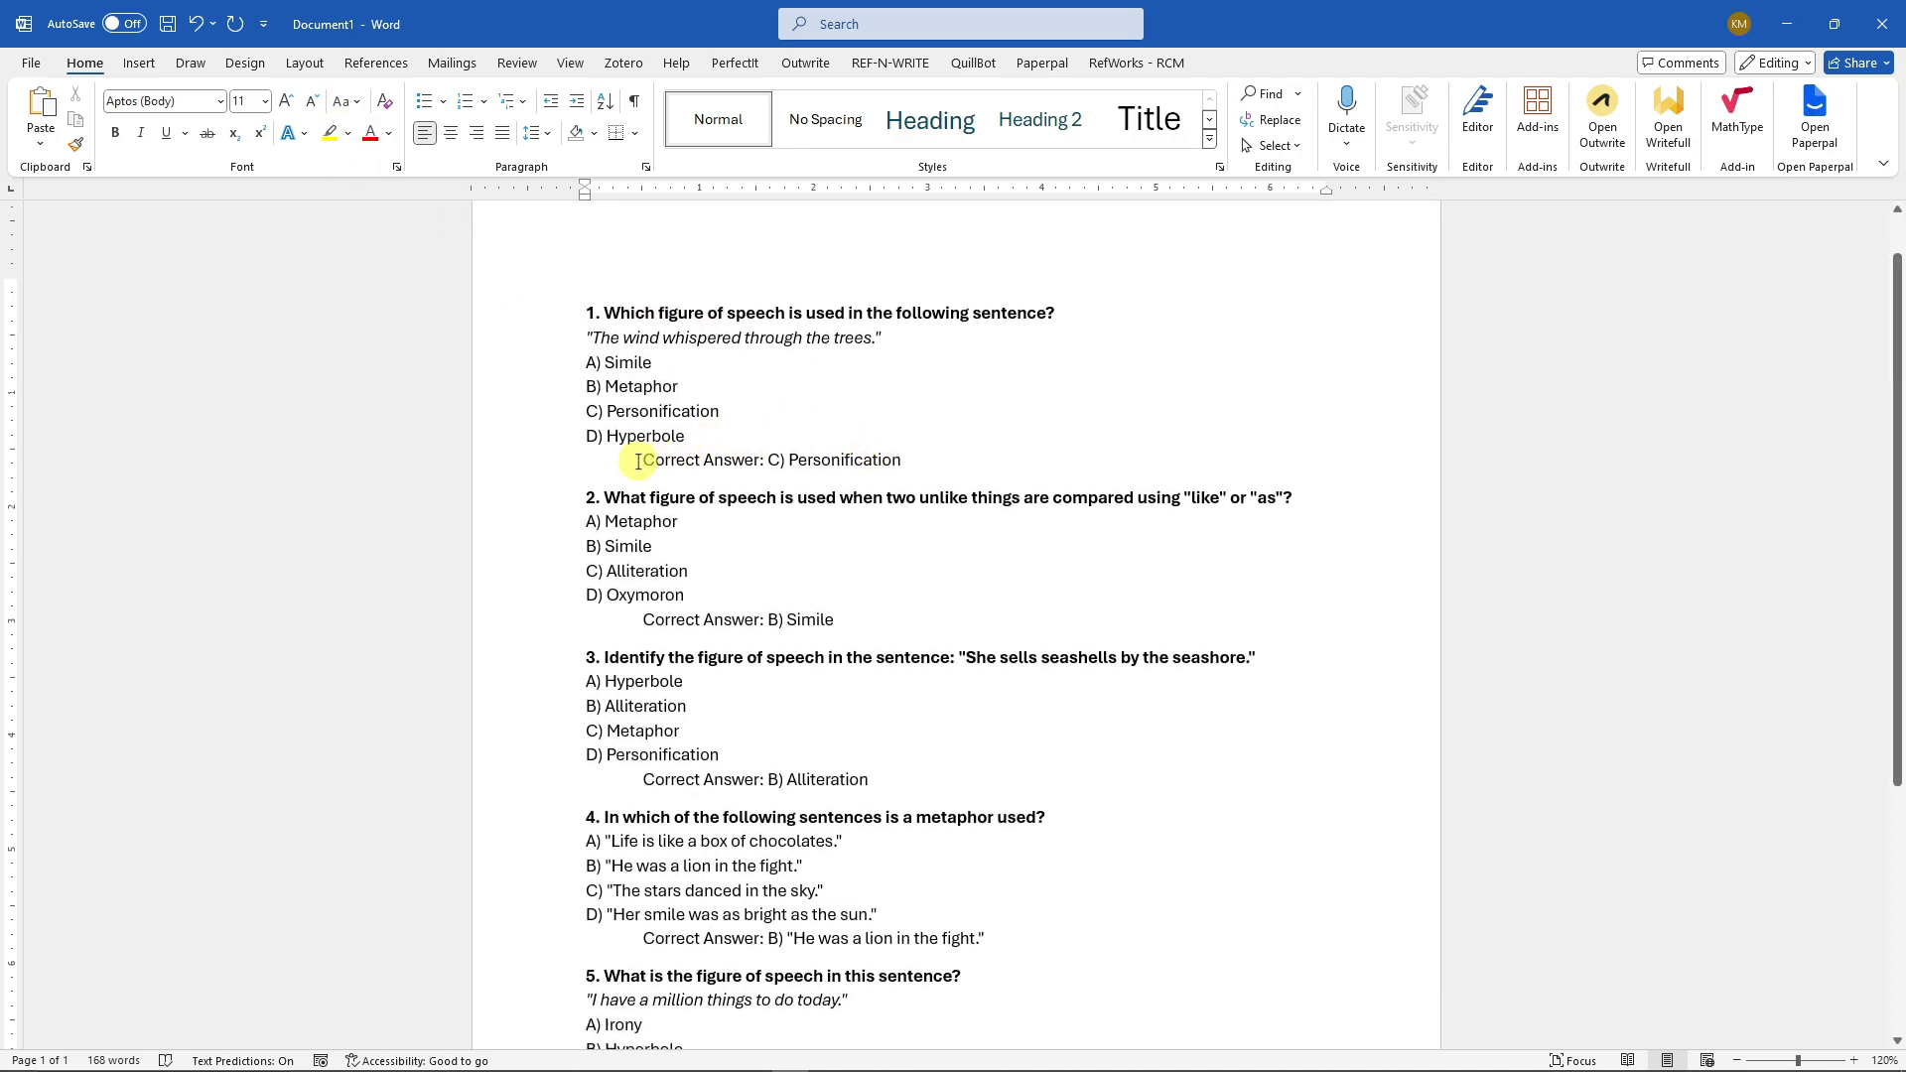
{"action": "left_click_drag", "start_coordinate": [640, 460], "coordinate": [957, 467]}
{"action": "scroll", "coordinate": [837, 586], "scroll_direction": "down", "scroll_amount": 3}
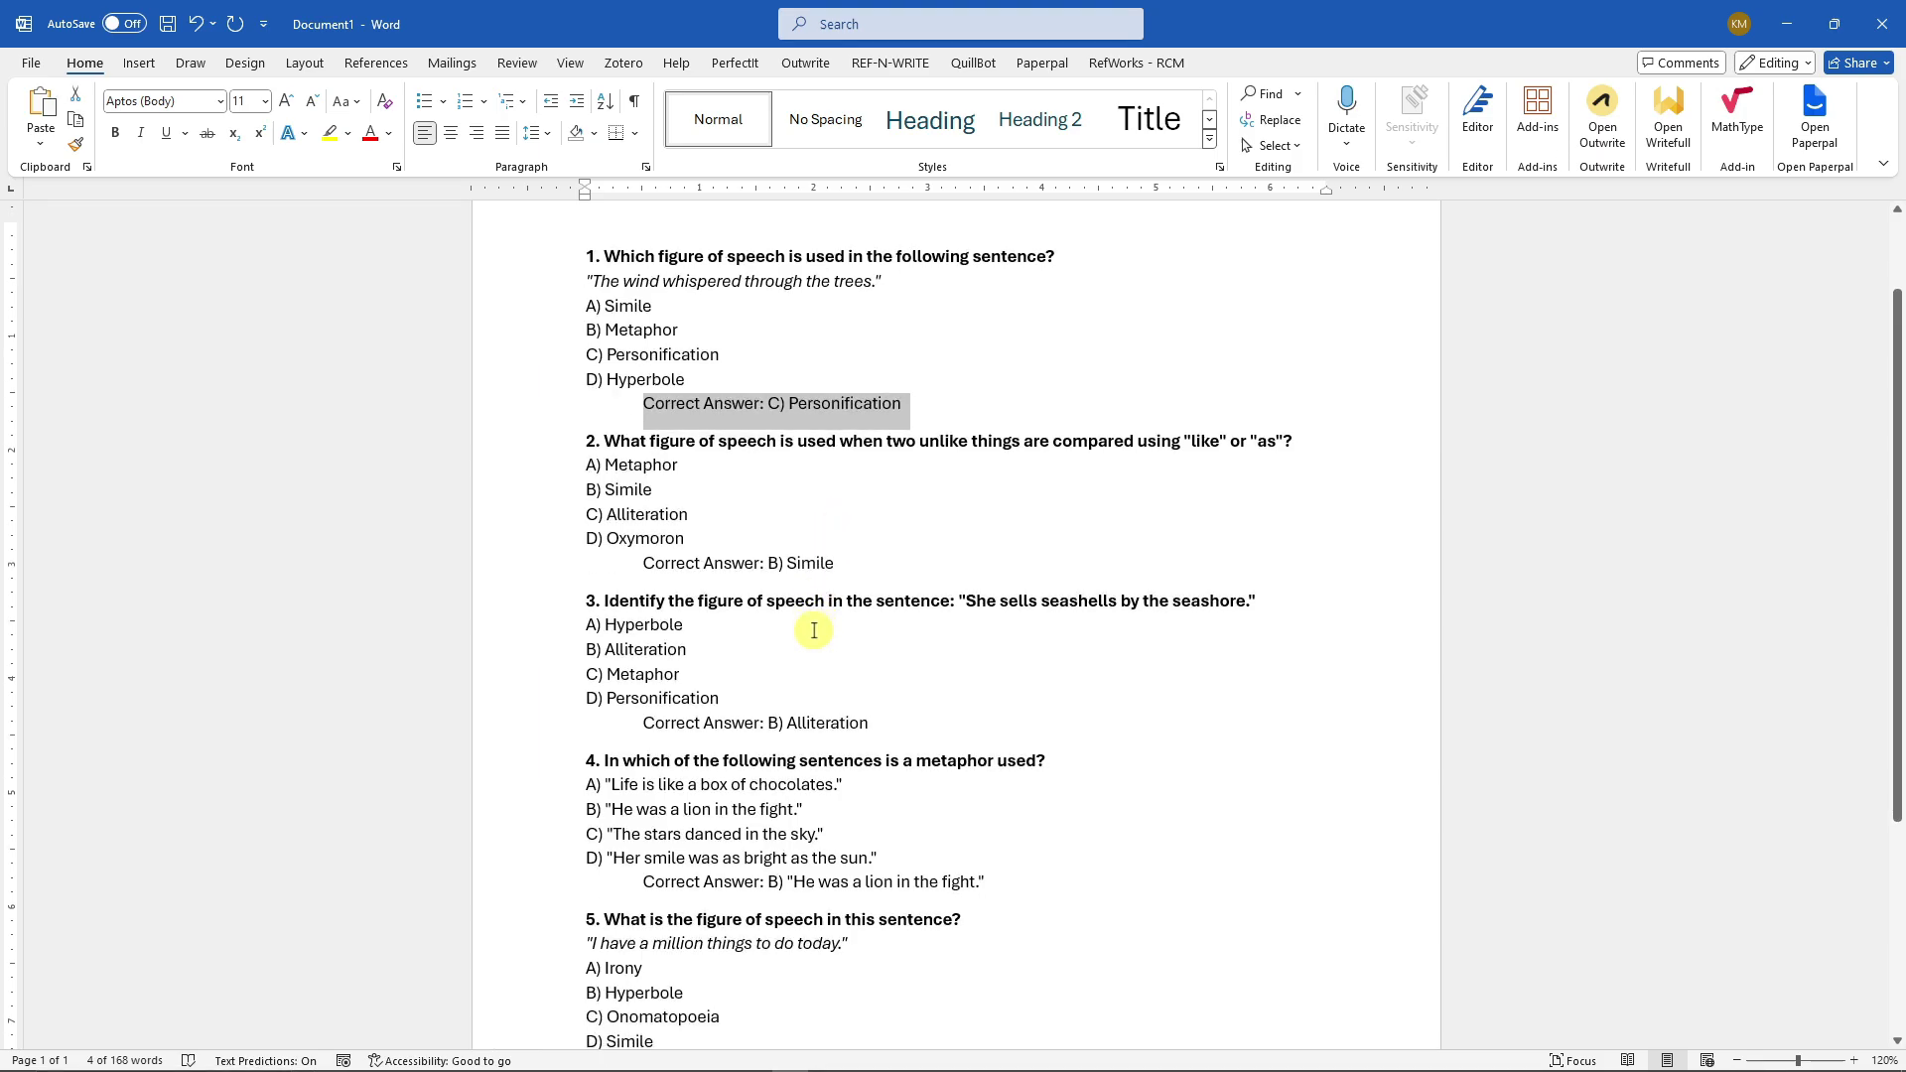
{"action": "left_click", "coordinate": [814, 631]}
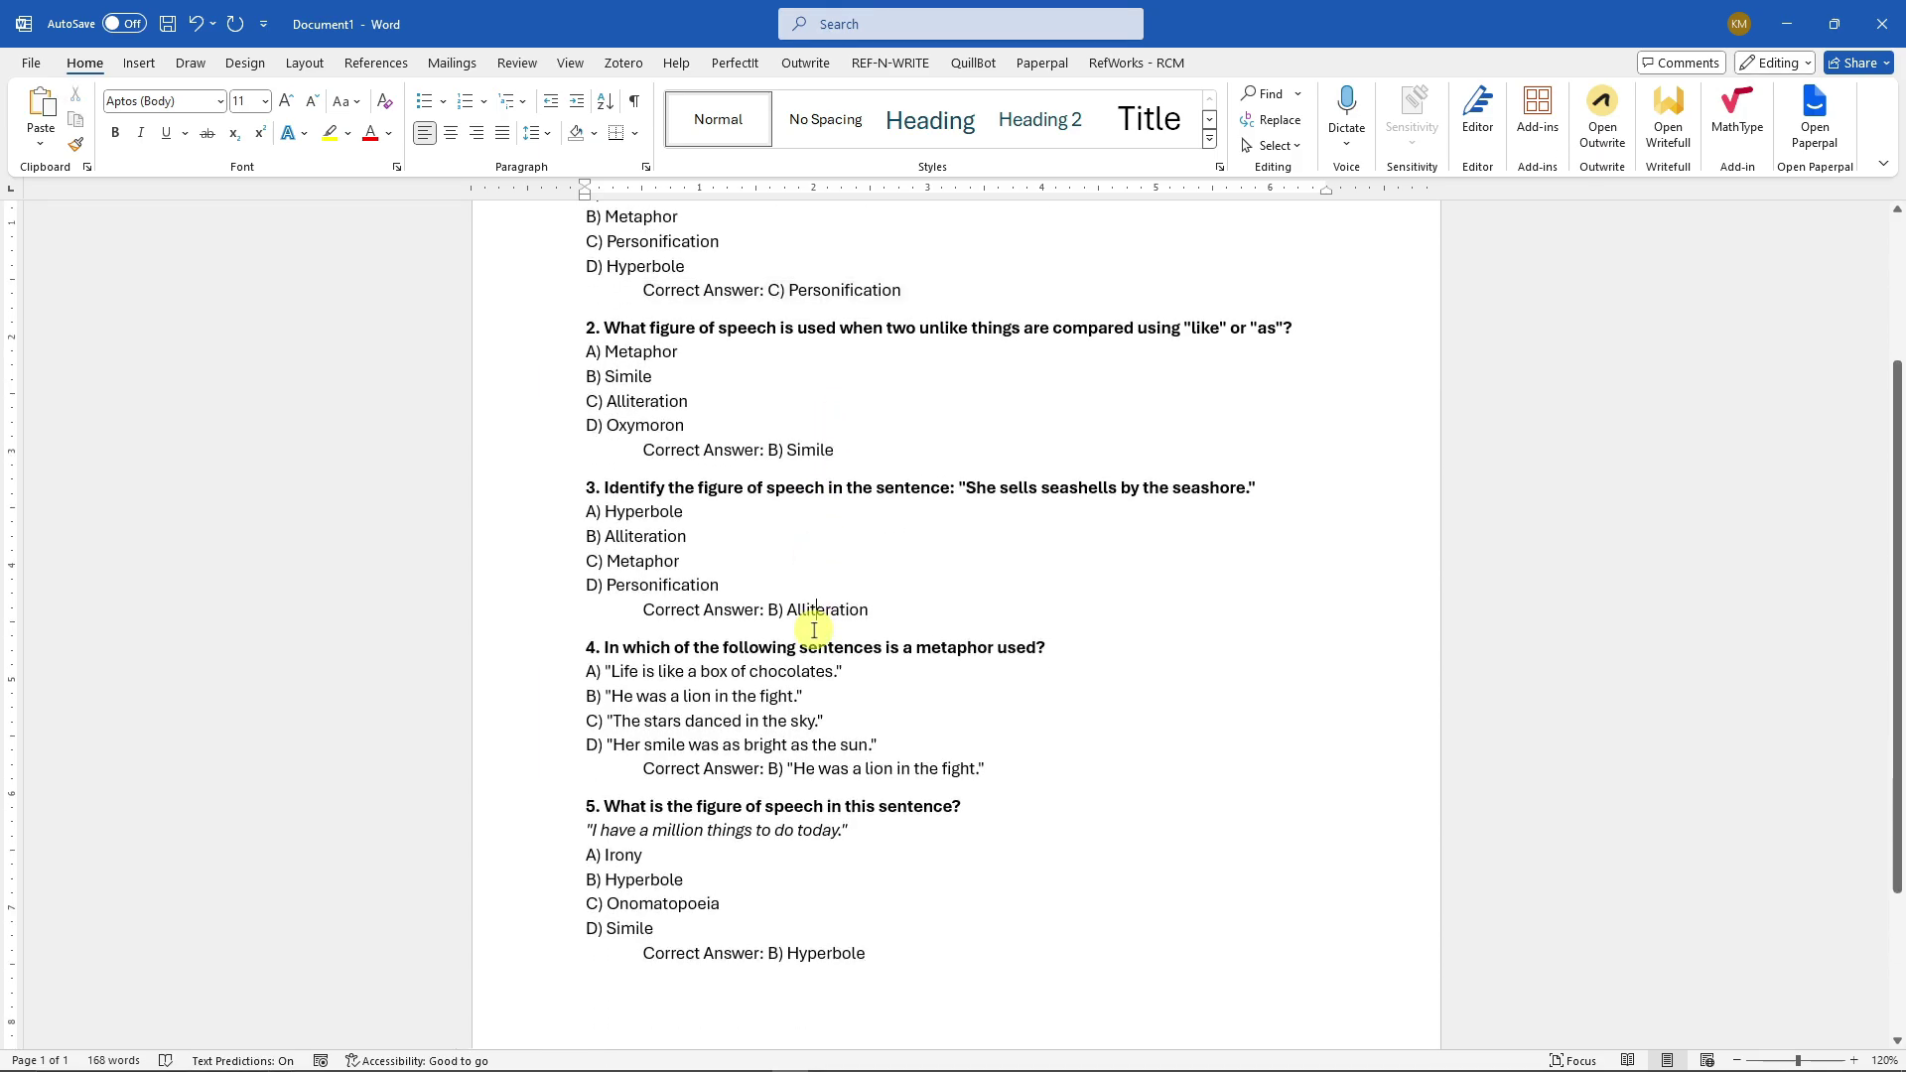
{"action": "scroll", "coordinate": [814, 631], "scroll_direction": "up", "scroll_amount": 3}
{"action": "key", "text": "End"}
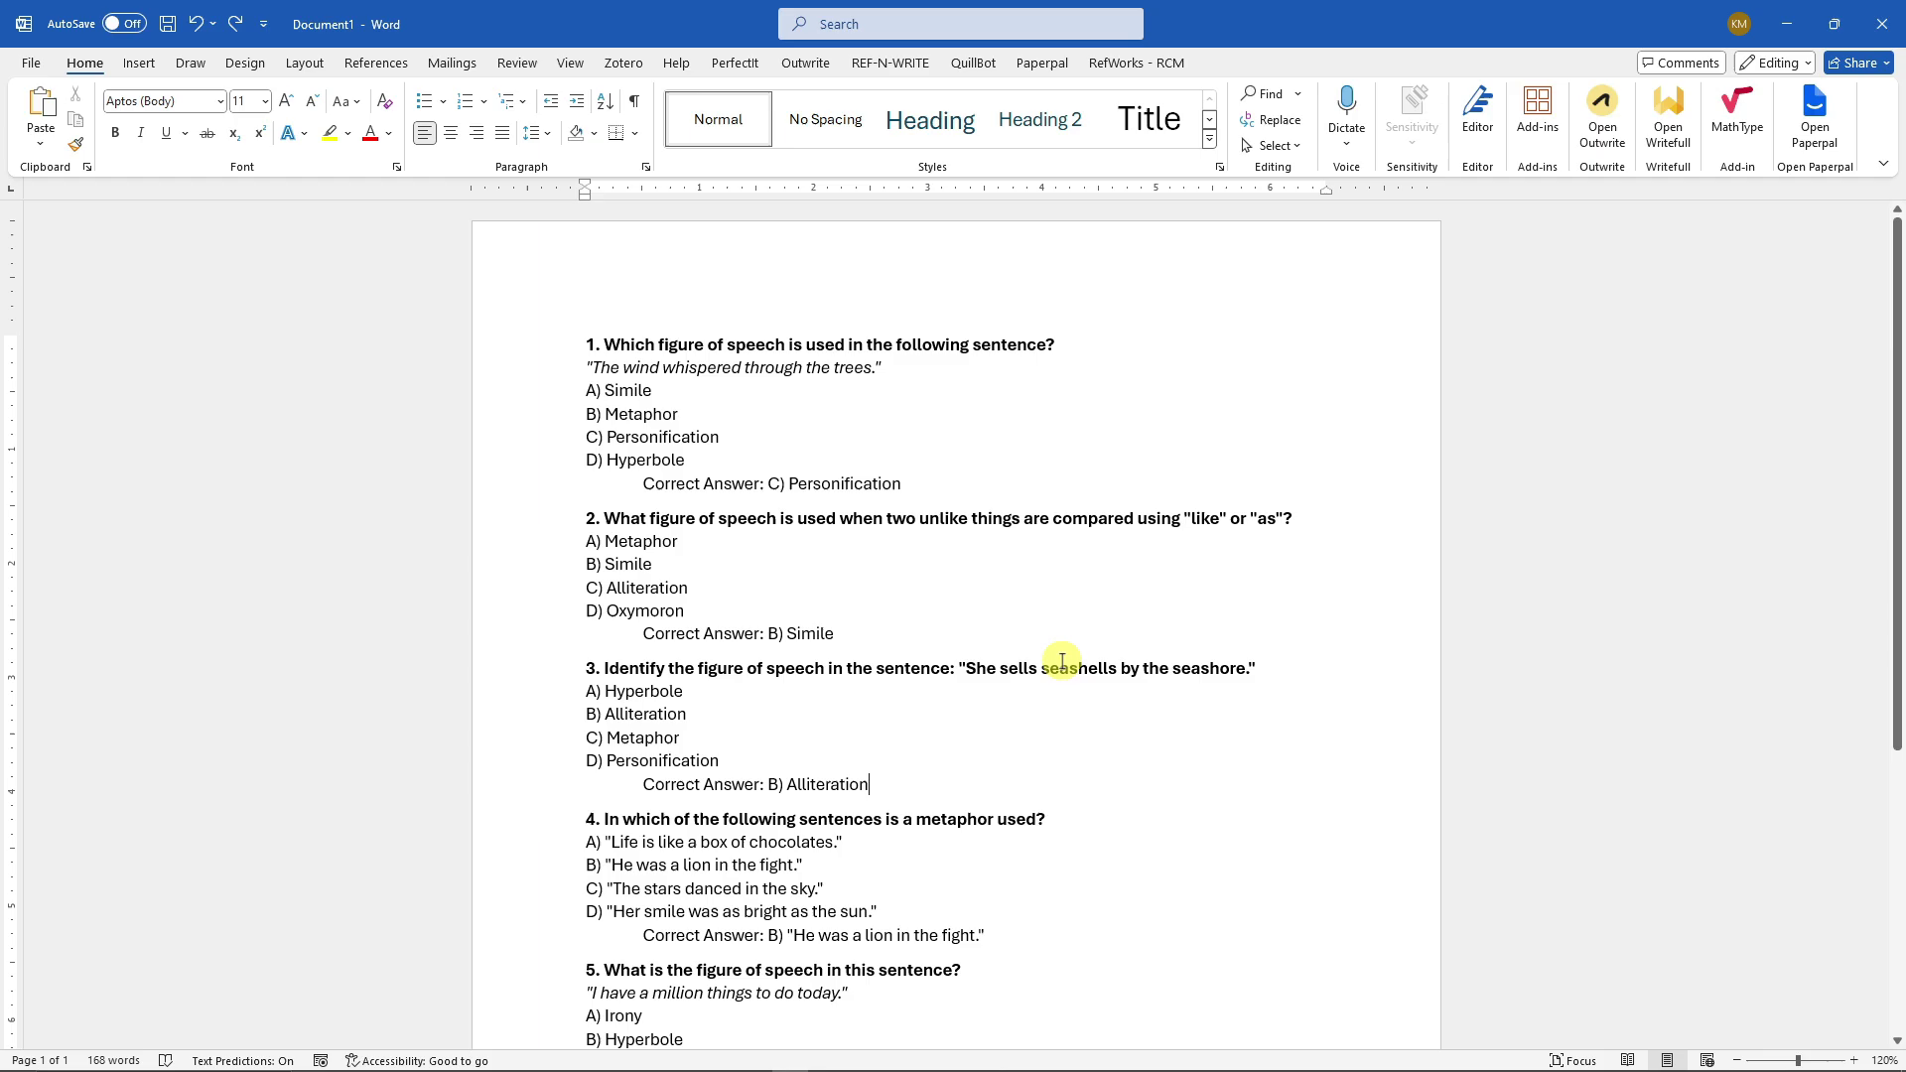
{"action": "left_click_drag", "start_coordinate": [903, 483], "coordinate": [669, 489]}
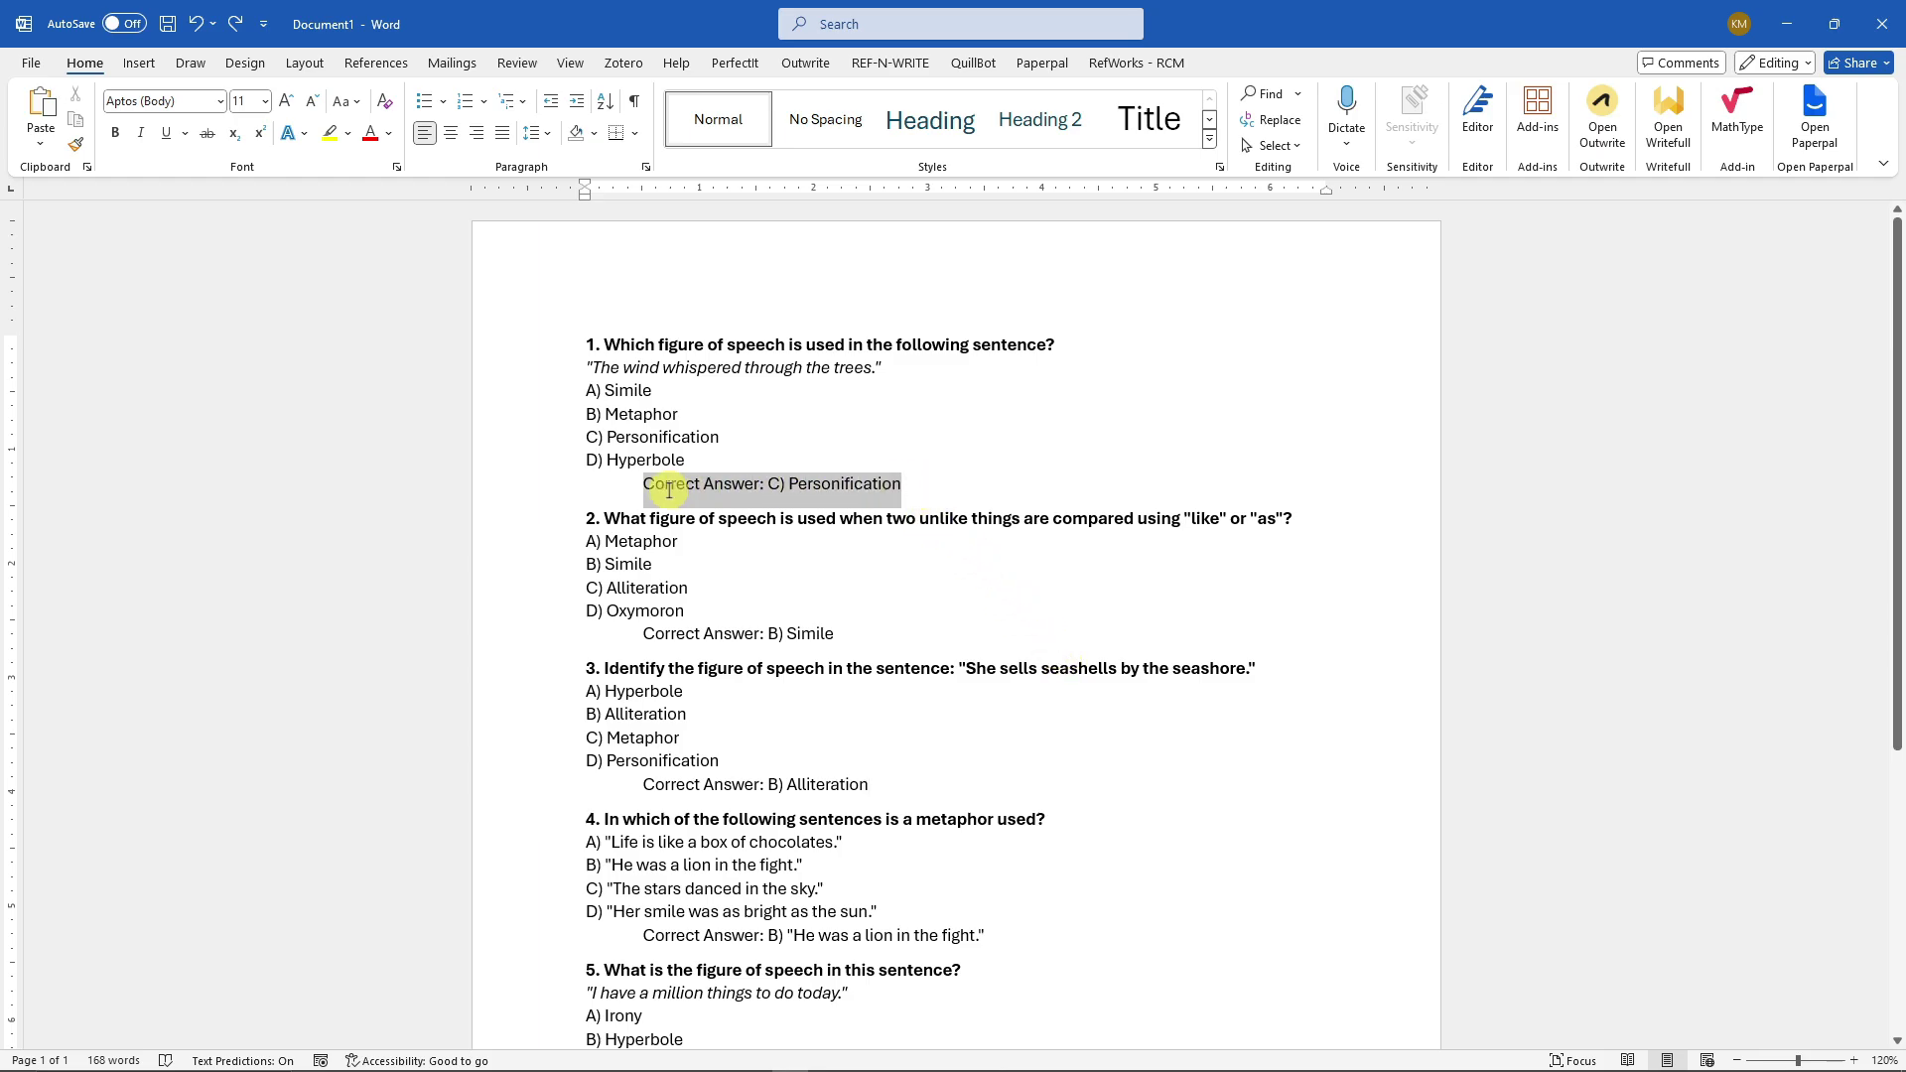
Format the 'Correct Answer: C) Personification' line as Hidden and undo it, twice over.
{"action": "key", "text": "ctrl+d"}
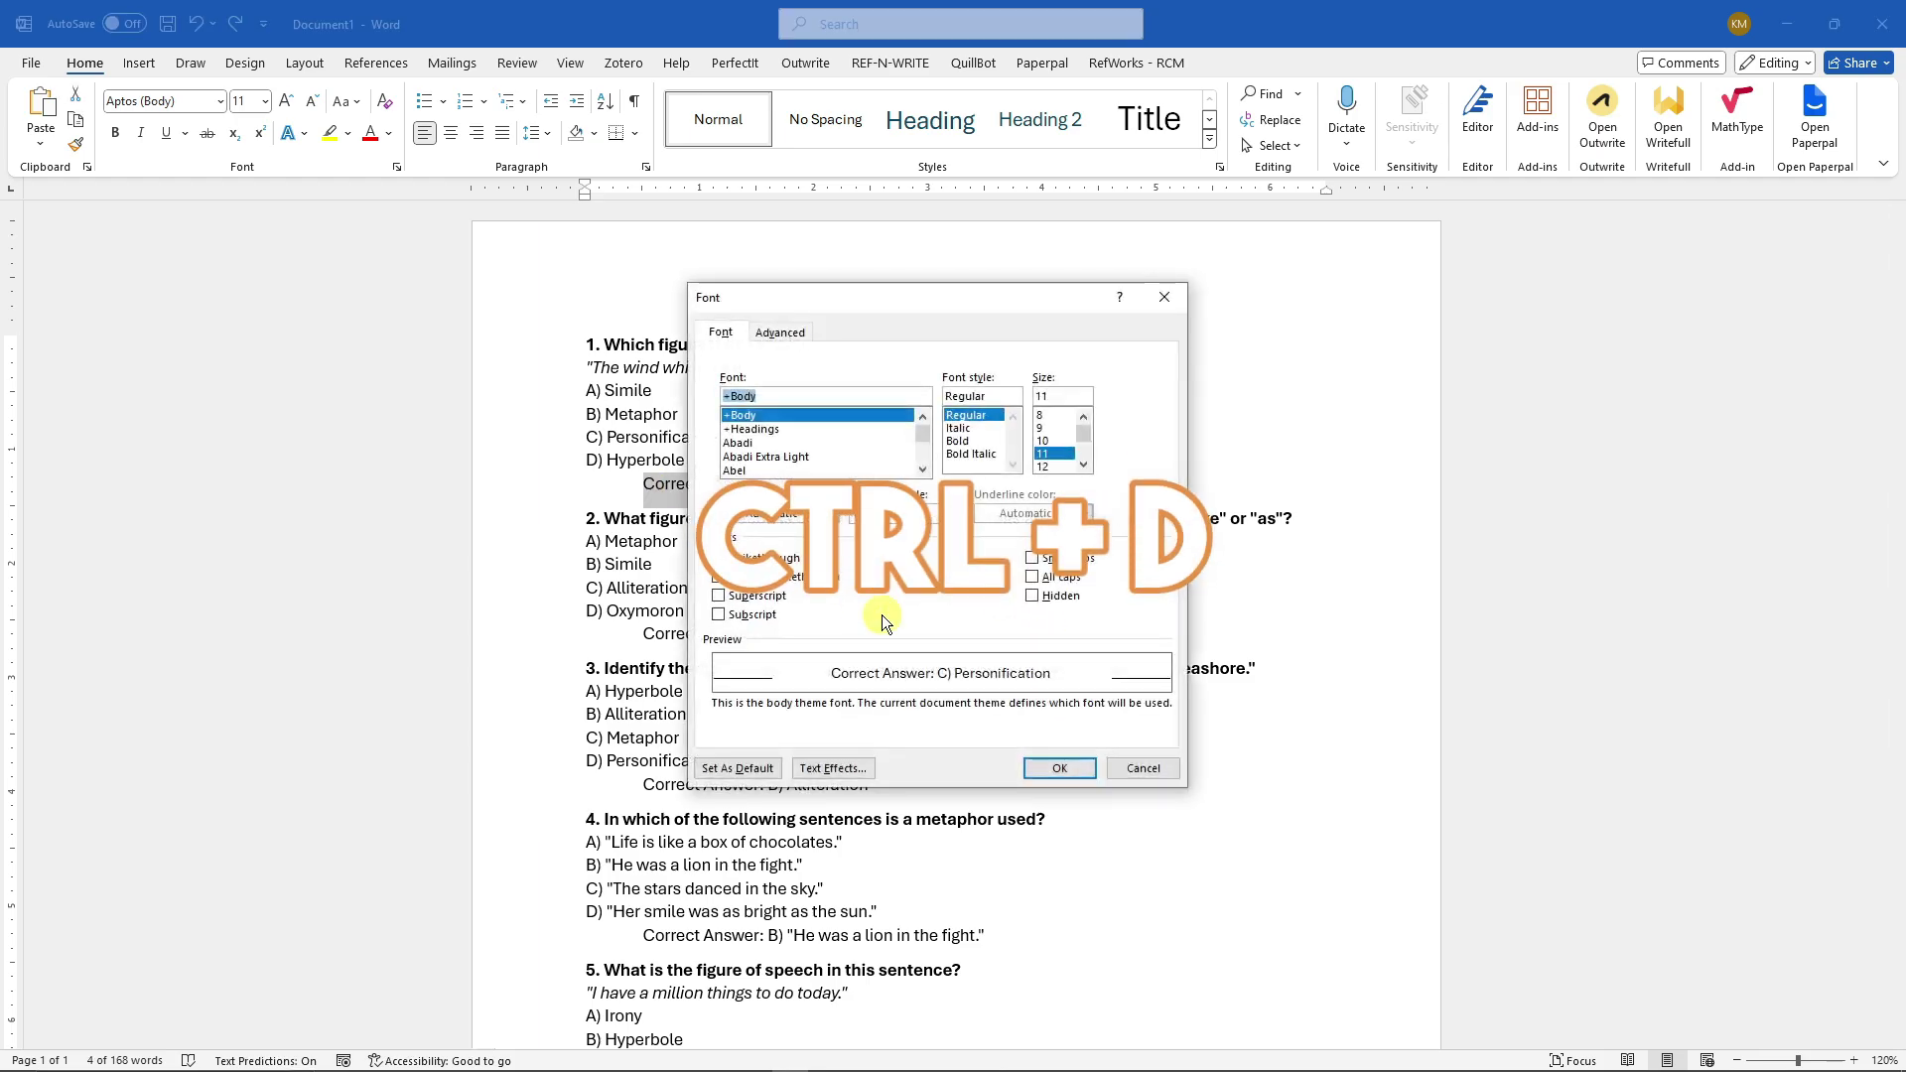
{"action": "left_click", "coordinate": [1037, 595]}
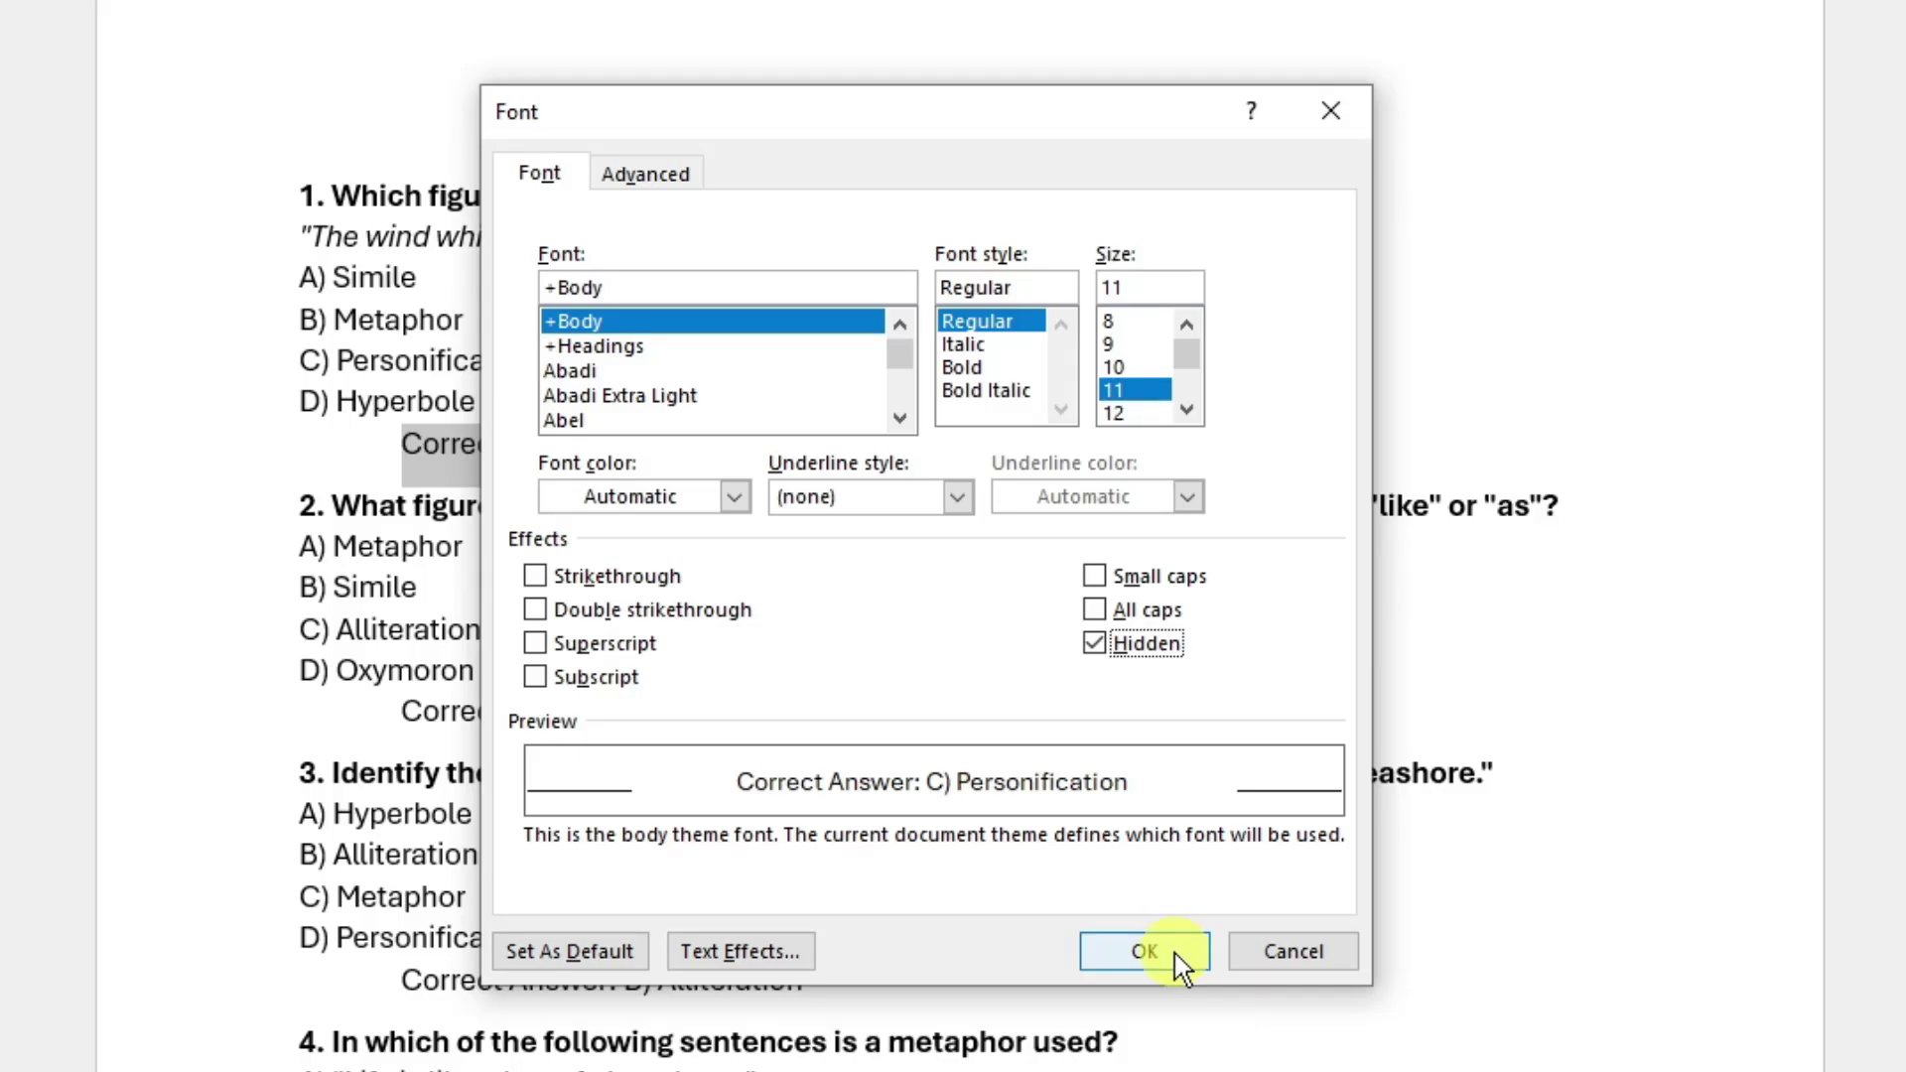
{"action": "left_click", "coordinate": [1143, 951]}
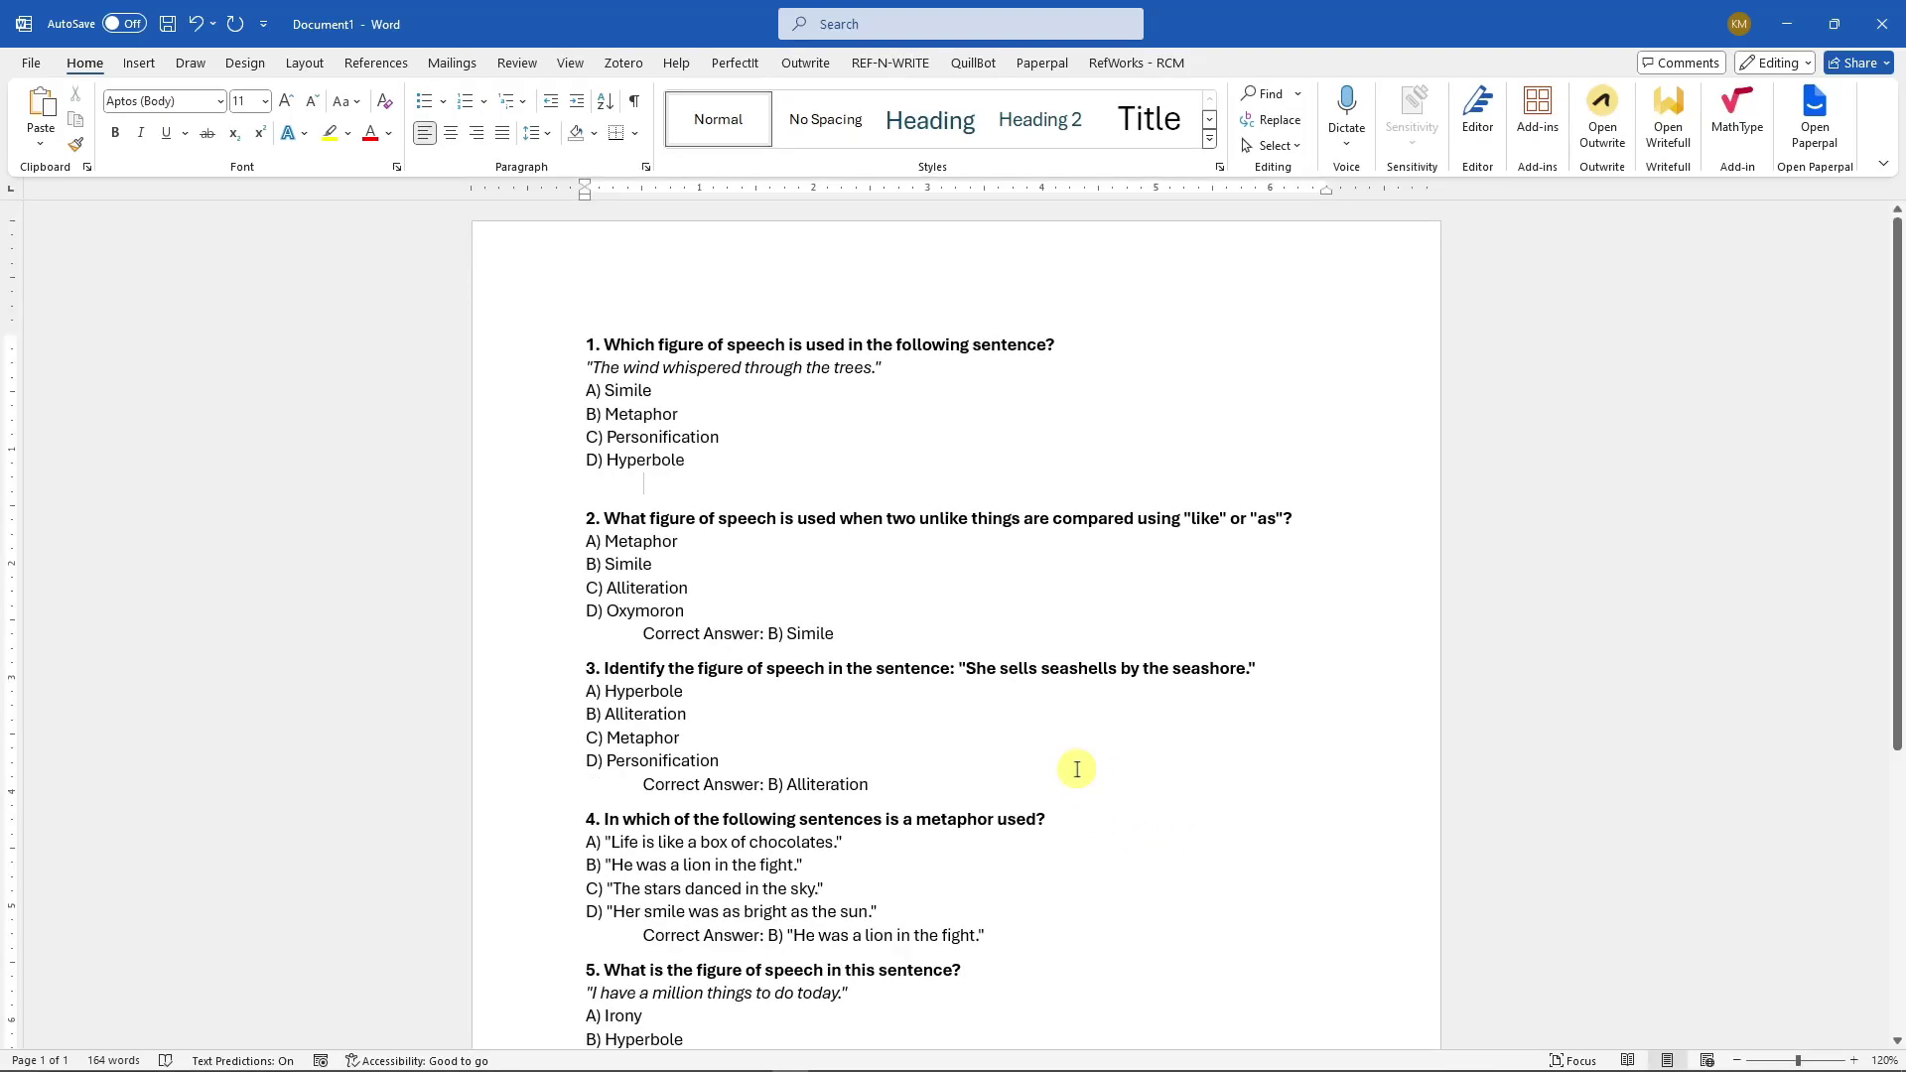
{"action": "key", "text": "ctrl+z"}
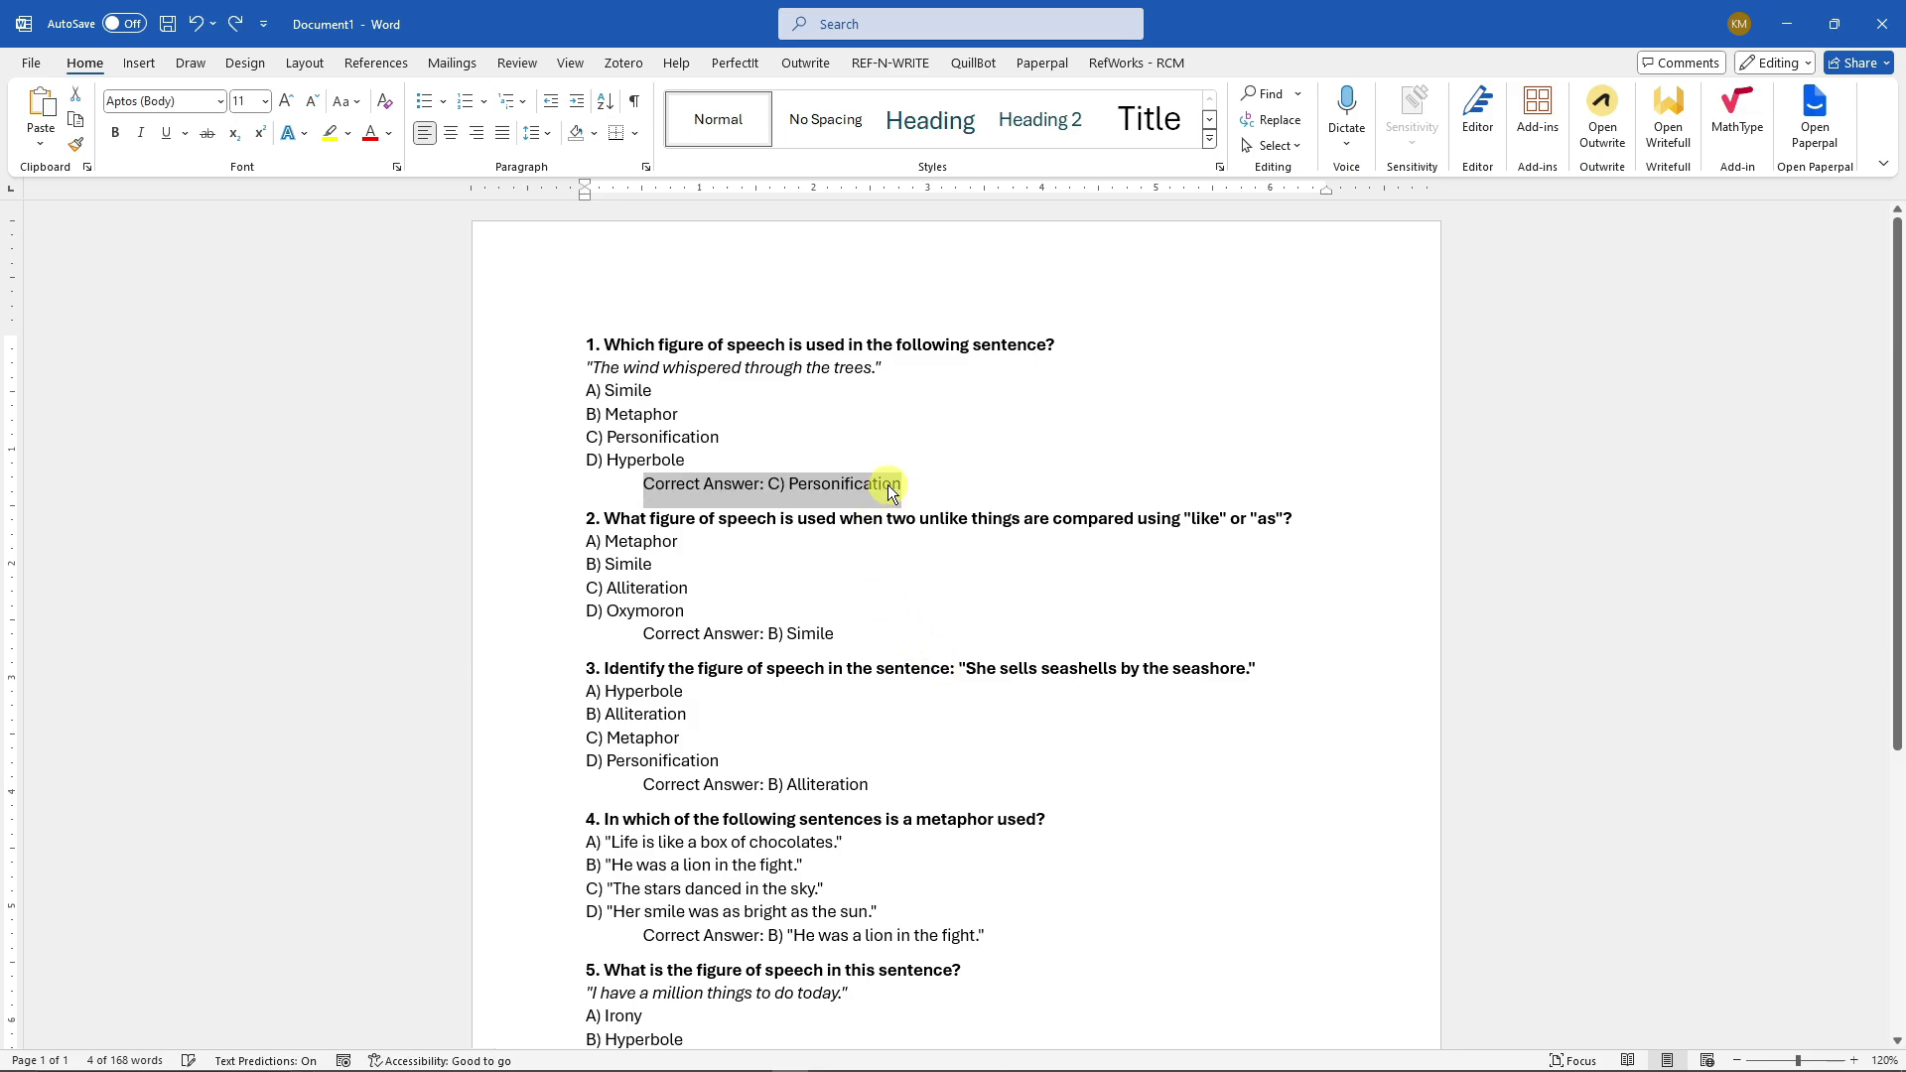
{"action": "key", "text": "ctrl+d"}
{"action": "left_click", "coordinate": [1028, 592]}
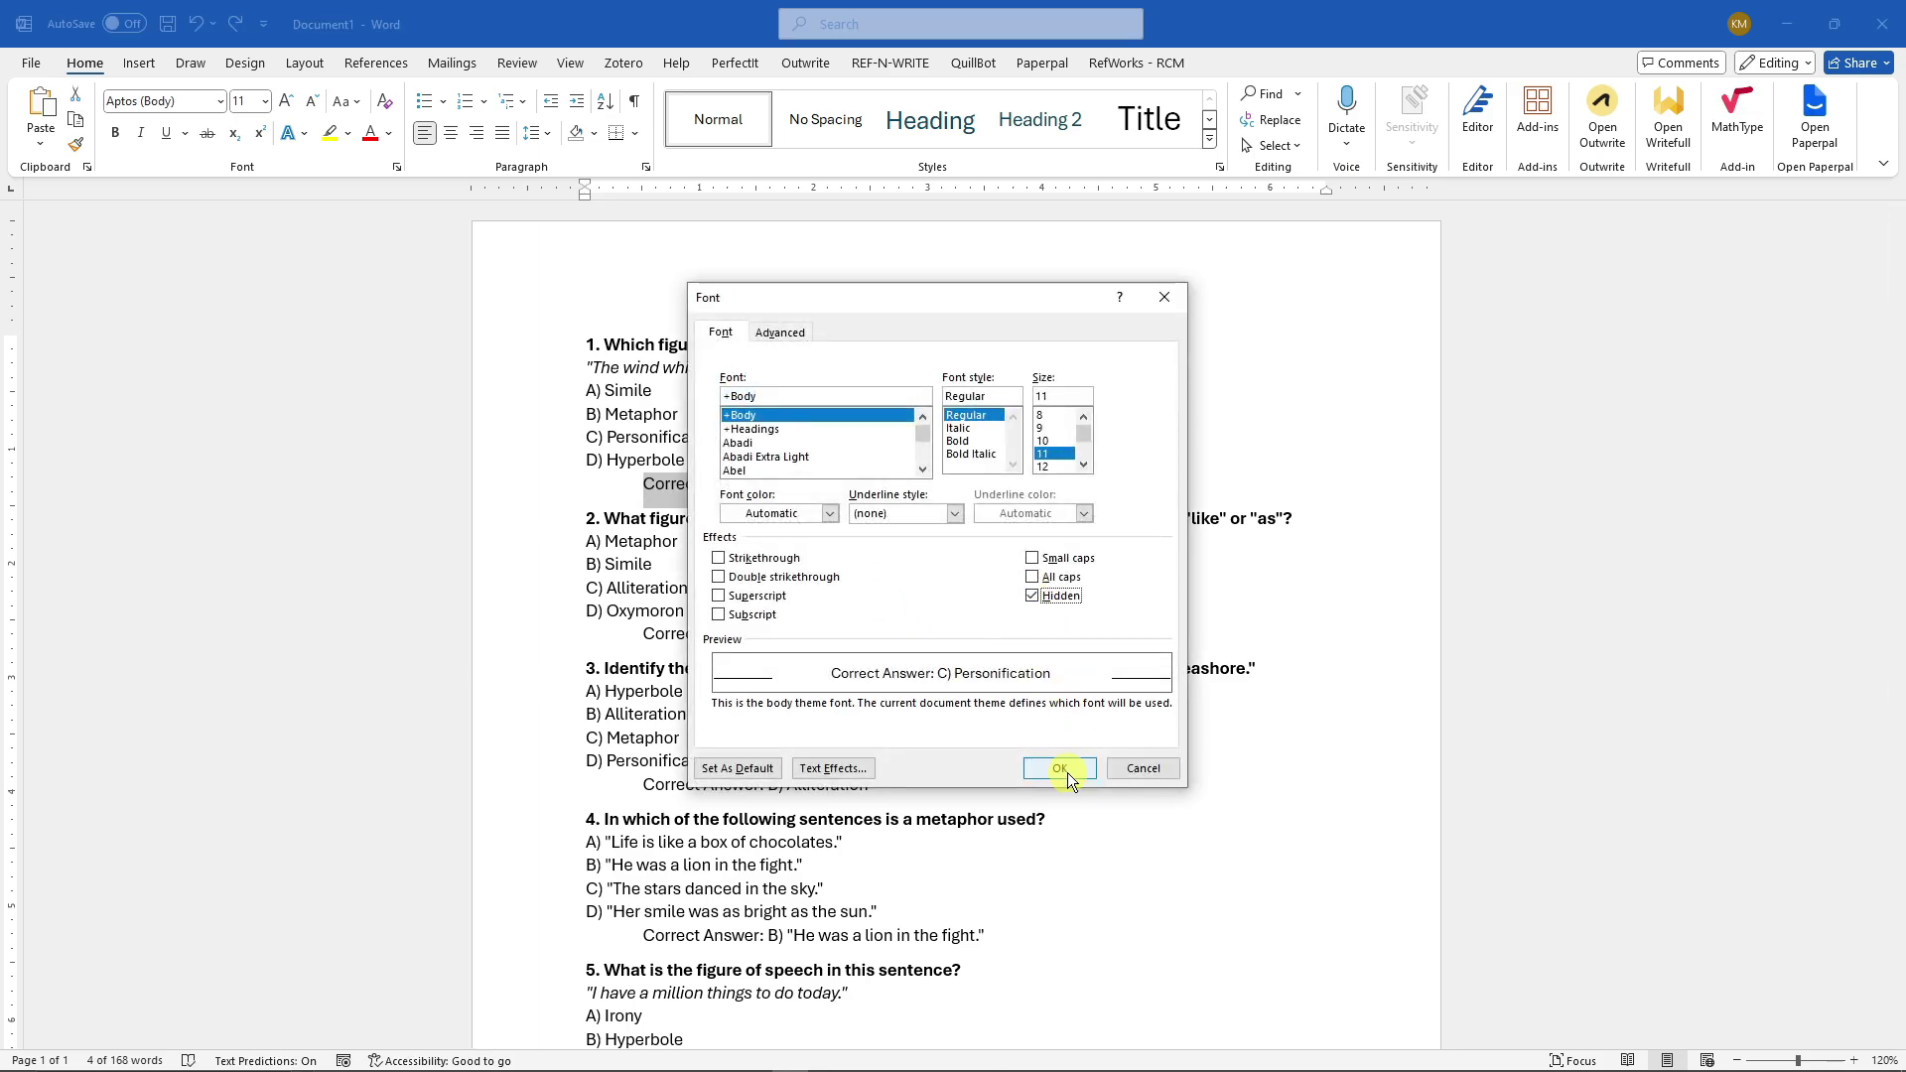
{"action": "left_click", "coordinate": [1069, 774]}
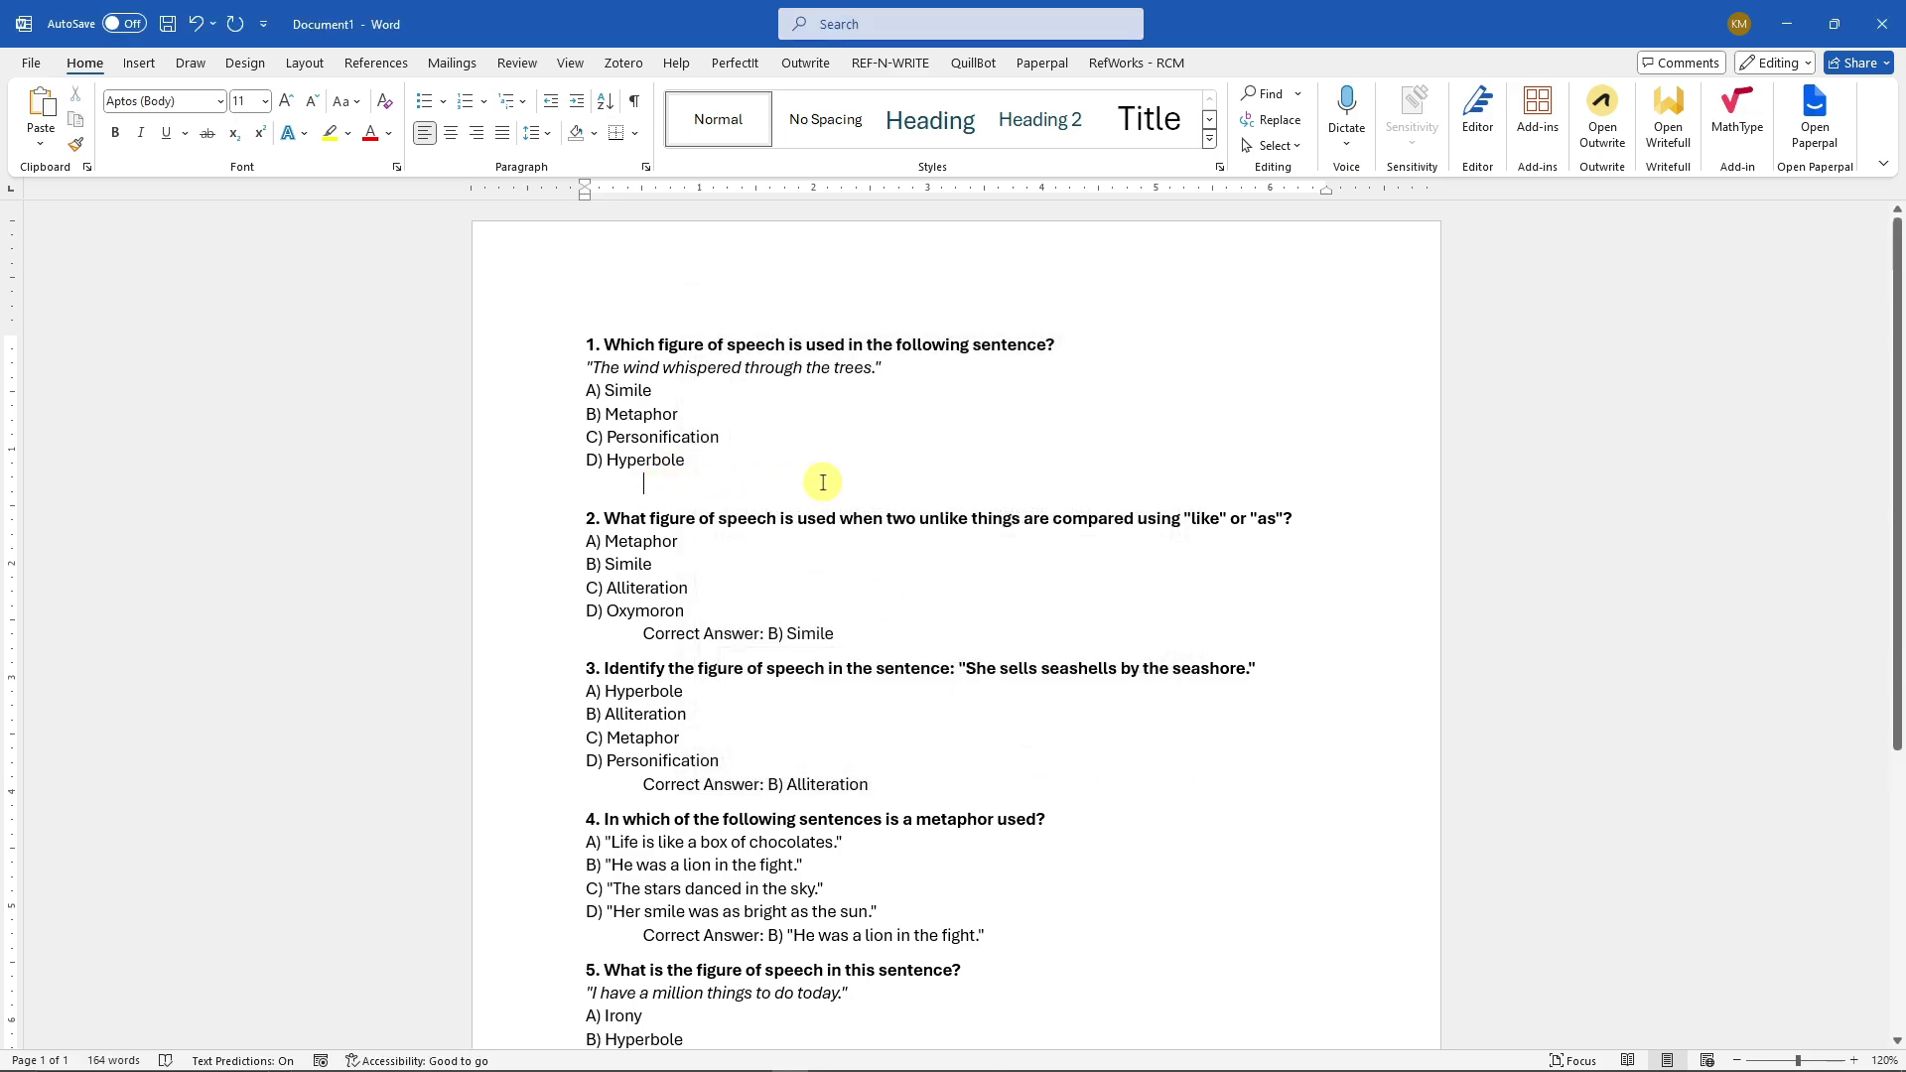
{"action": "key", "text": "ctrl+z"}
{"action": "left_click", "coordinate": [978, 437]}
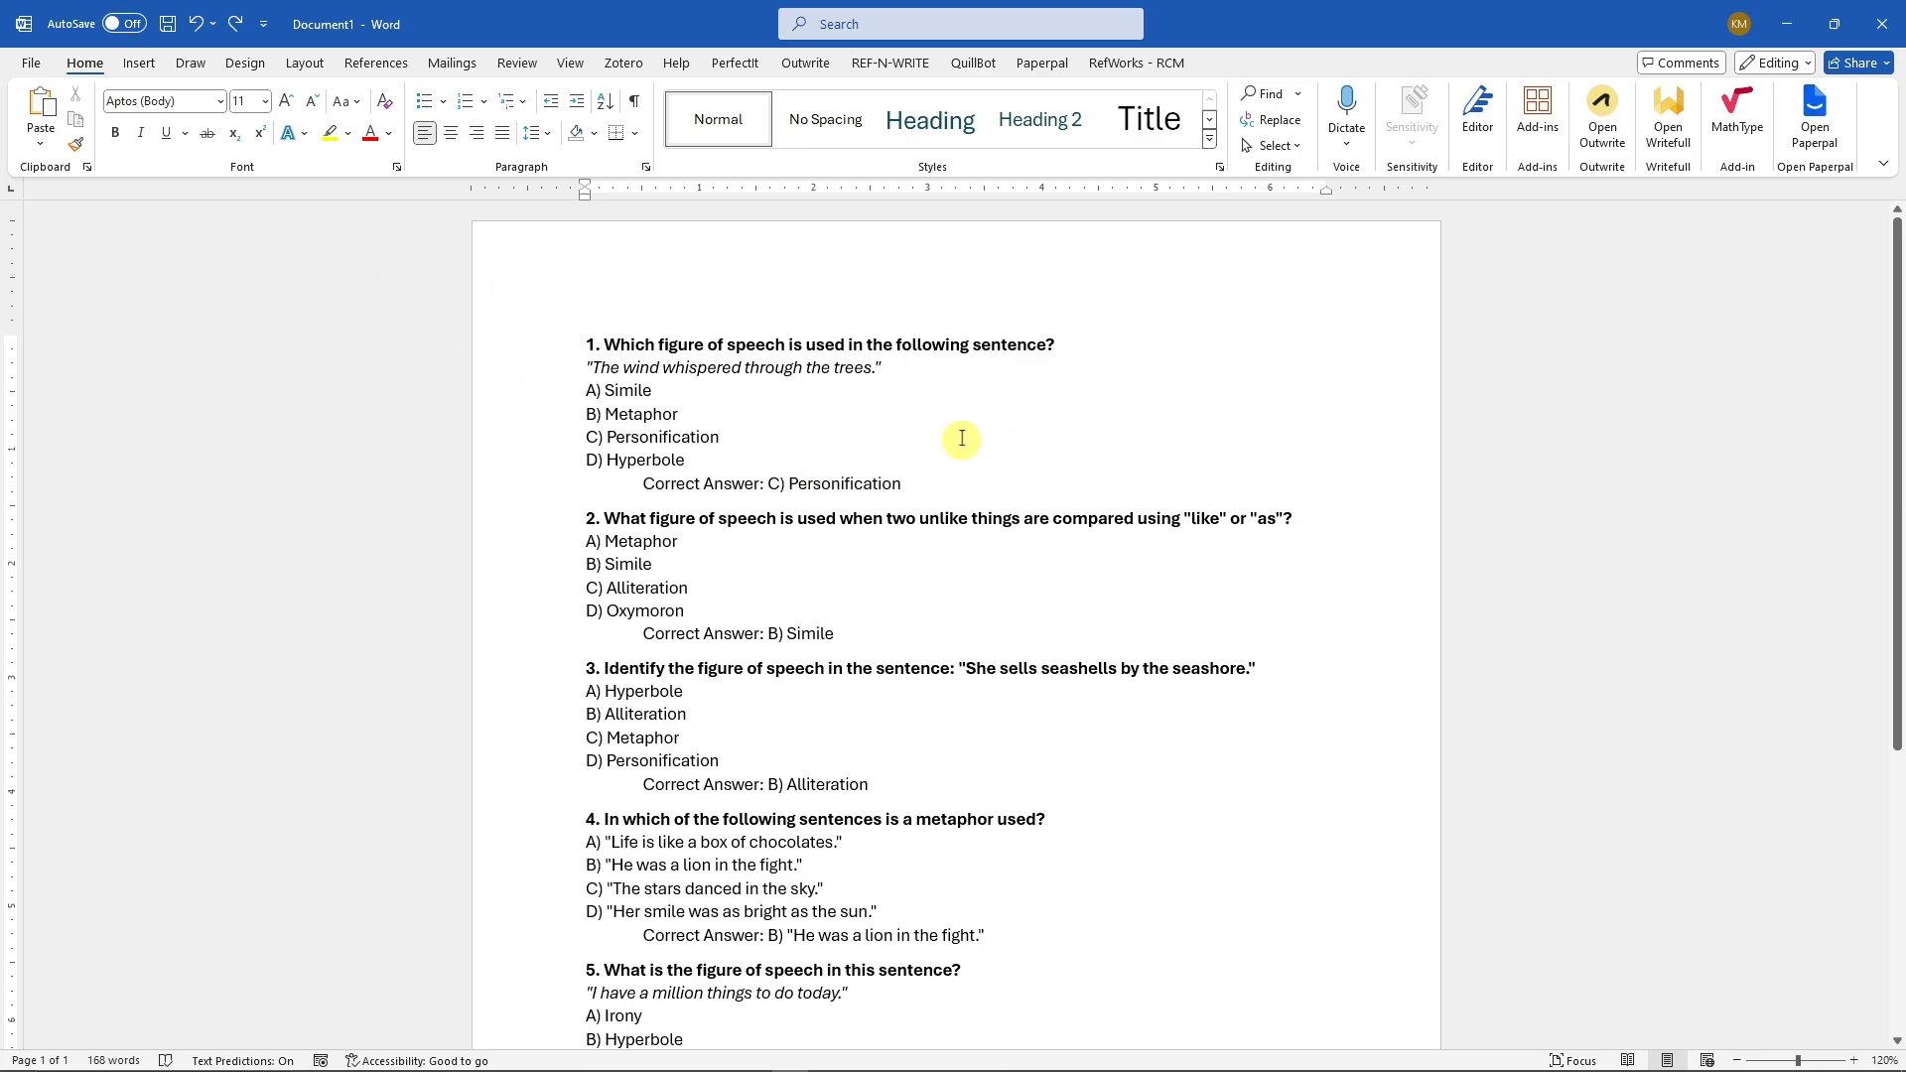
Toggle the Hidden text display option in Word Options > Display and close Options.
{"action": "left_click", "coordinate": [44, 63]}
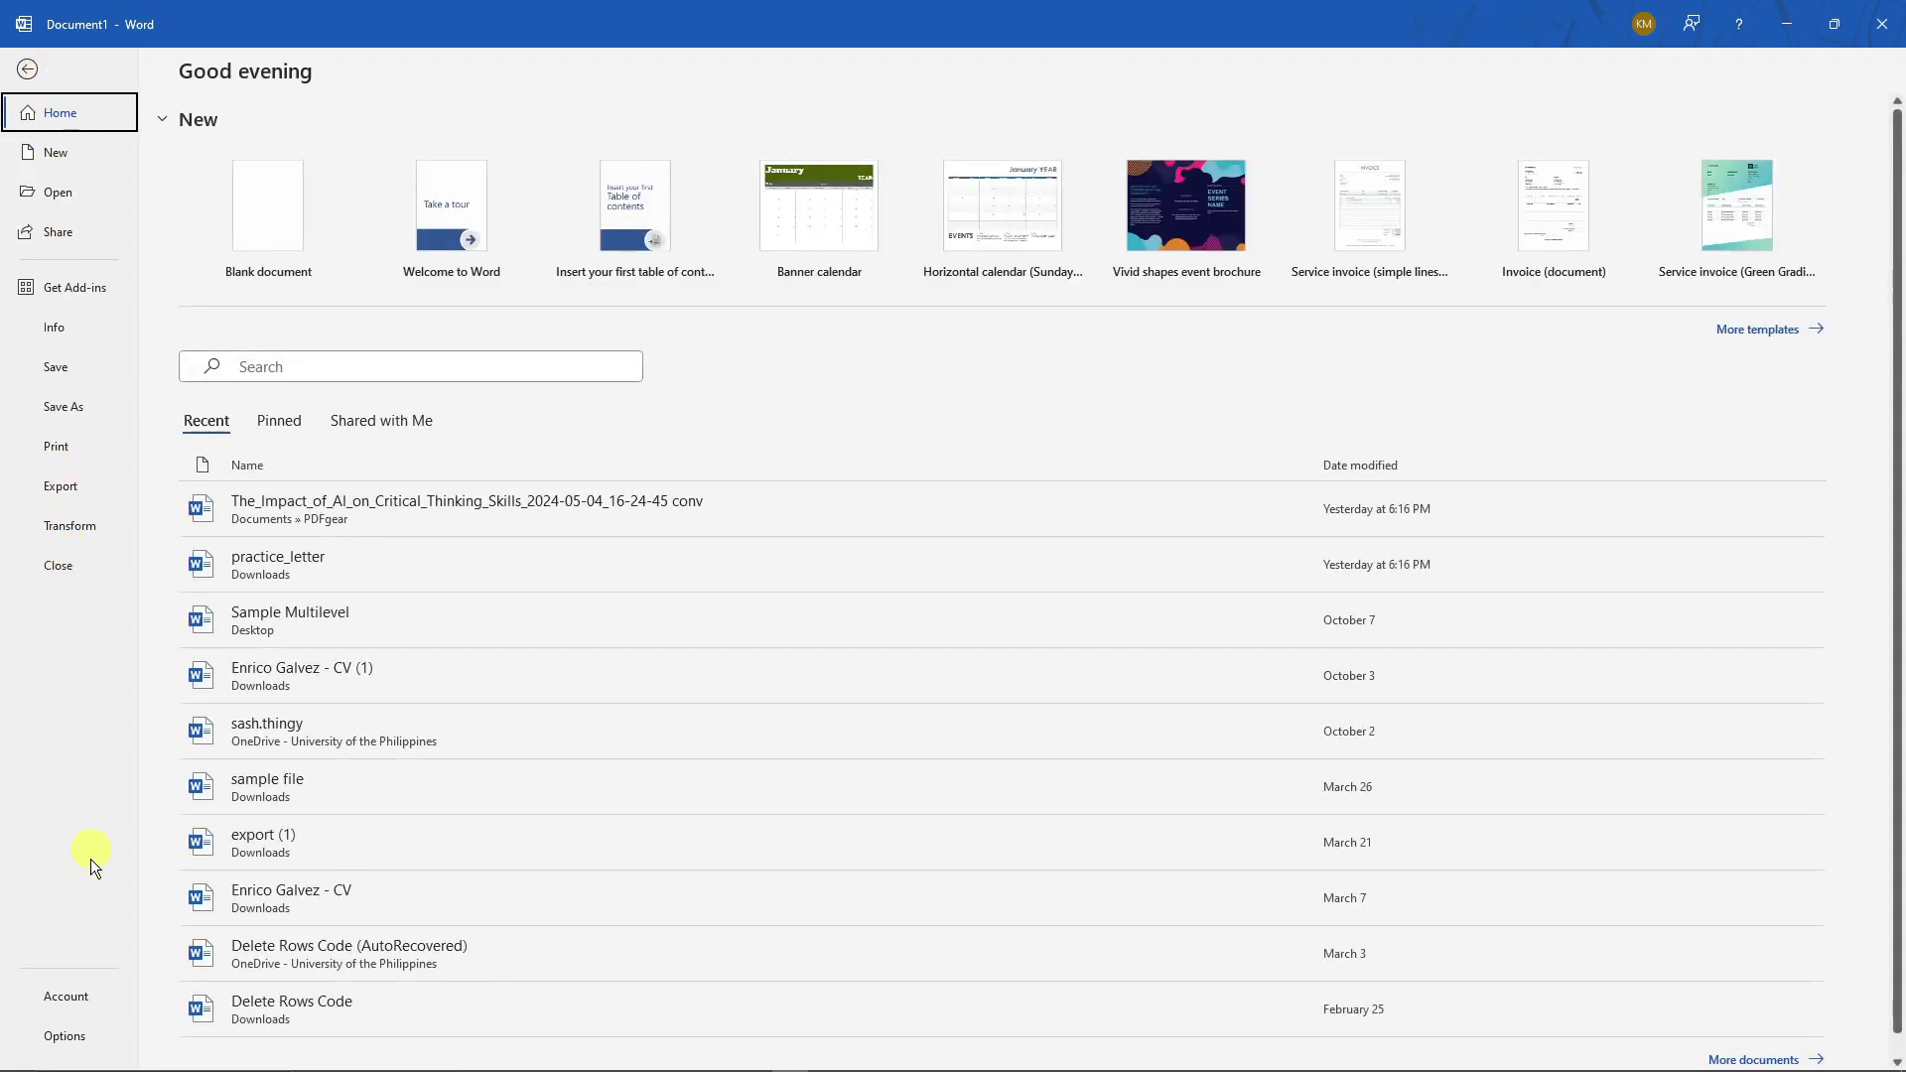
{"action": "left_click", "coordinate": [82, 1038]}
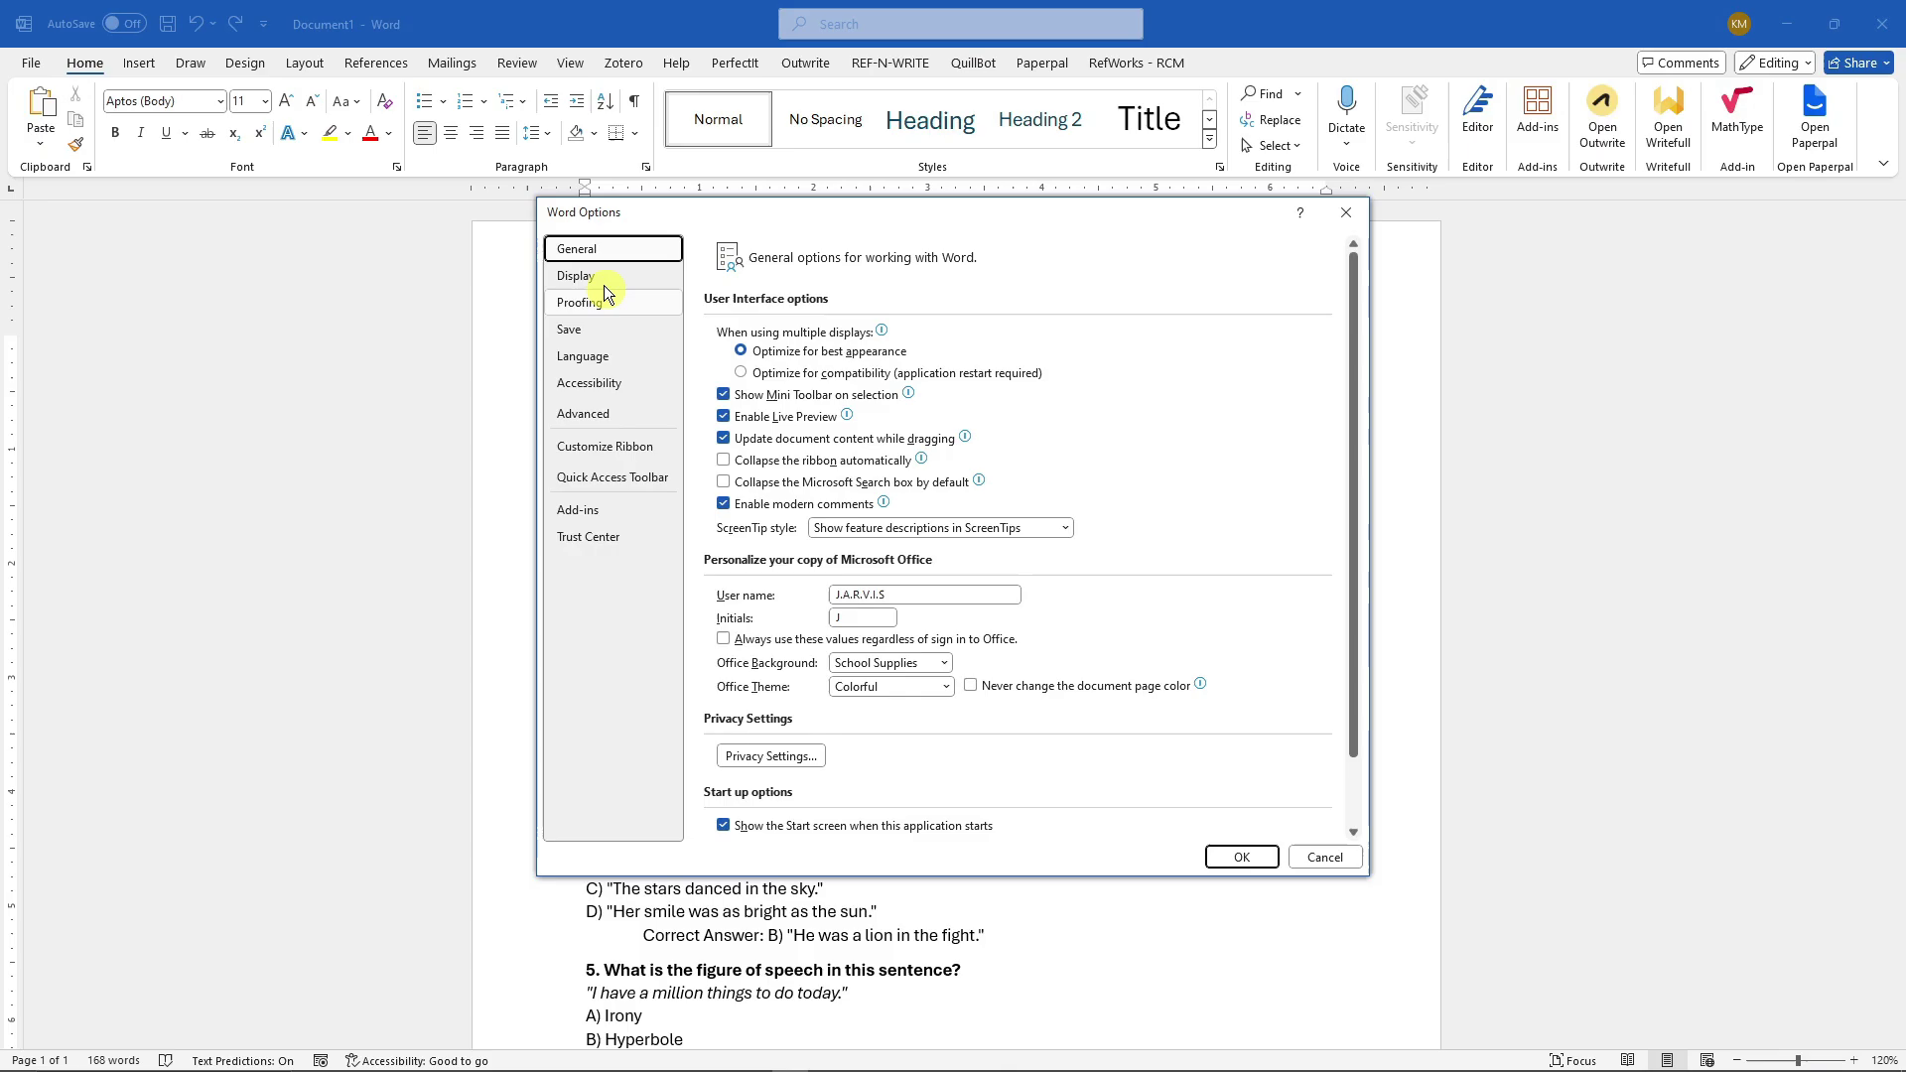
{"action": "left_click", "coordinate": [601, 283]}
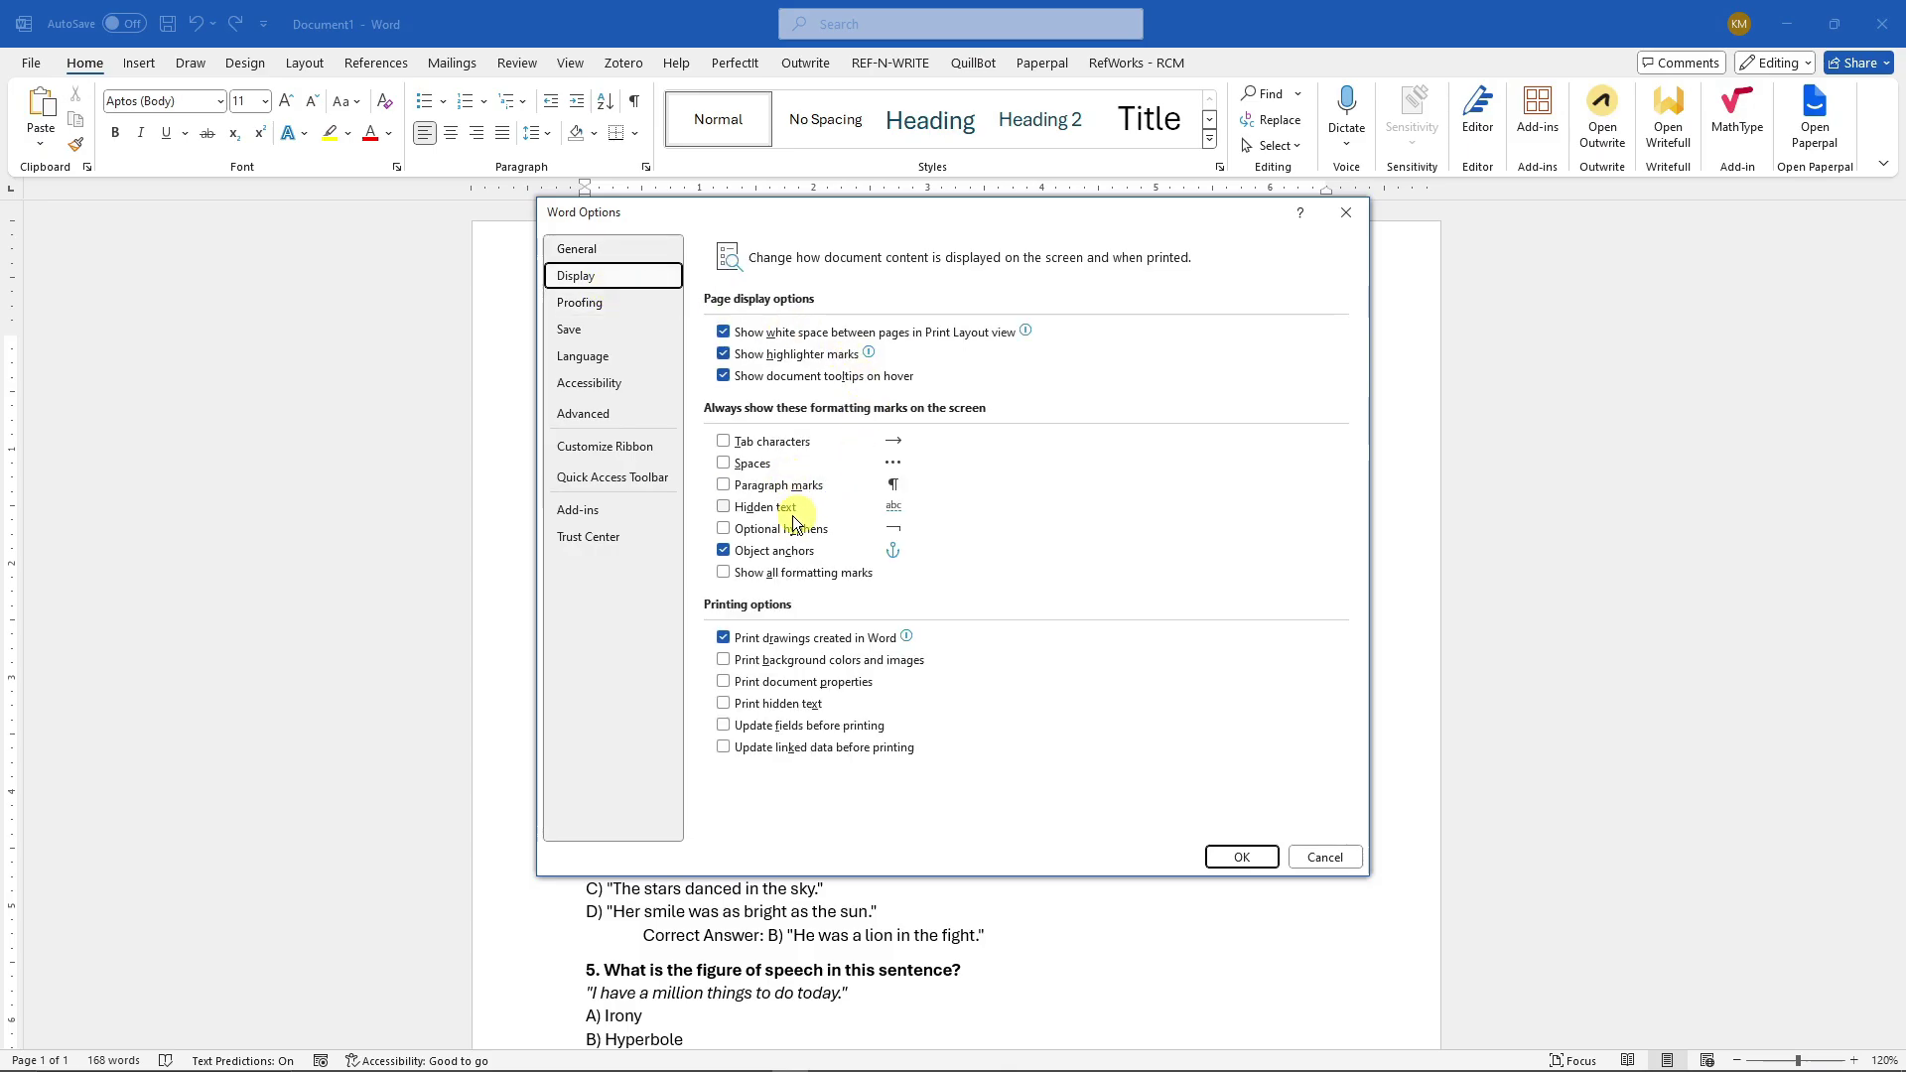
{"action": "left_click", "coordinate": [726, 507]}
{"action": "left_click", "coordinate": [1242, 855]}
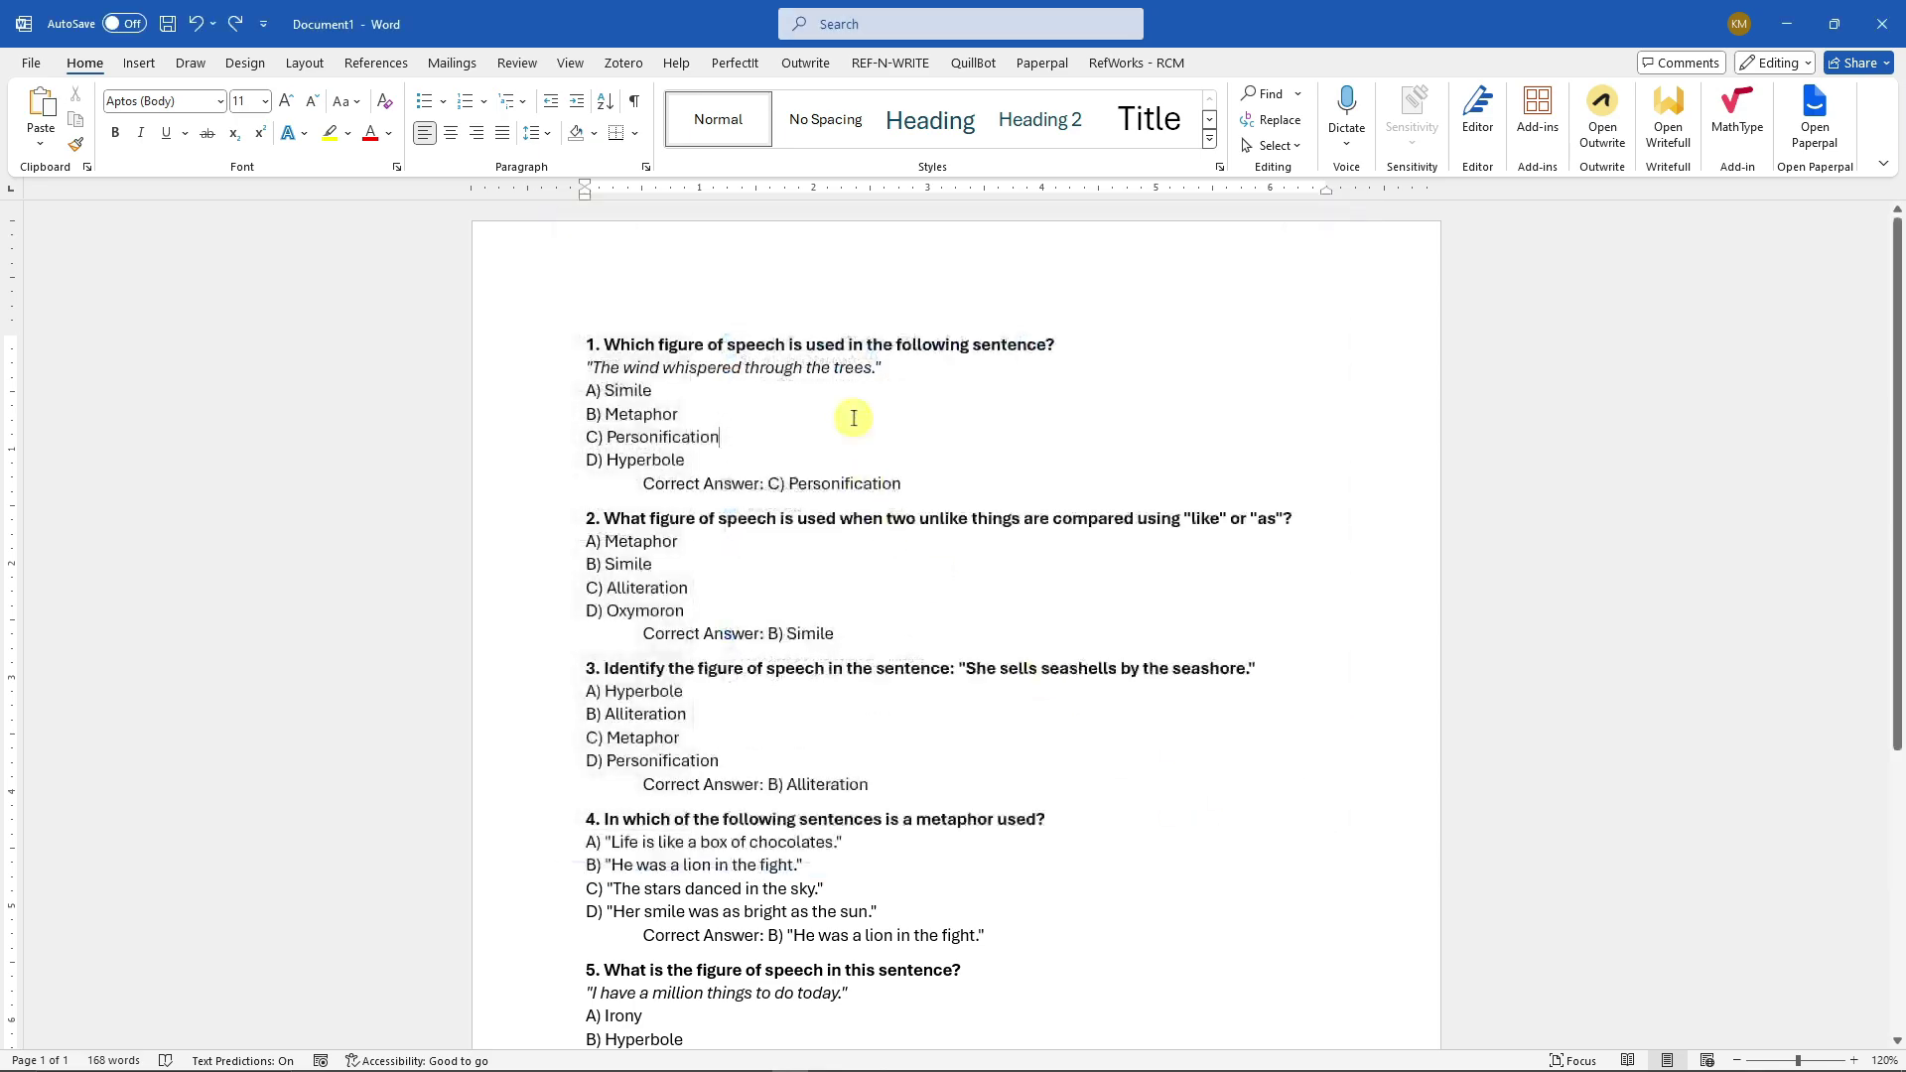
Reselect the first Correct Answer line, opening and closing the Font dialog unchanged.
{"action": "left_click_drag", "start_coordinate": [903, 486], "coordinate": [668, 484]}
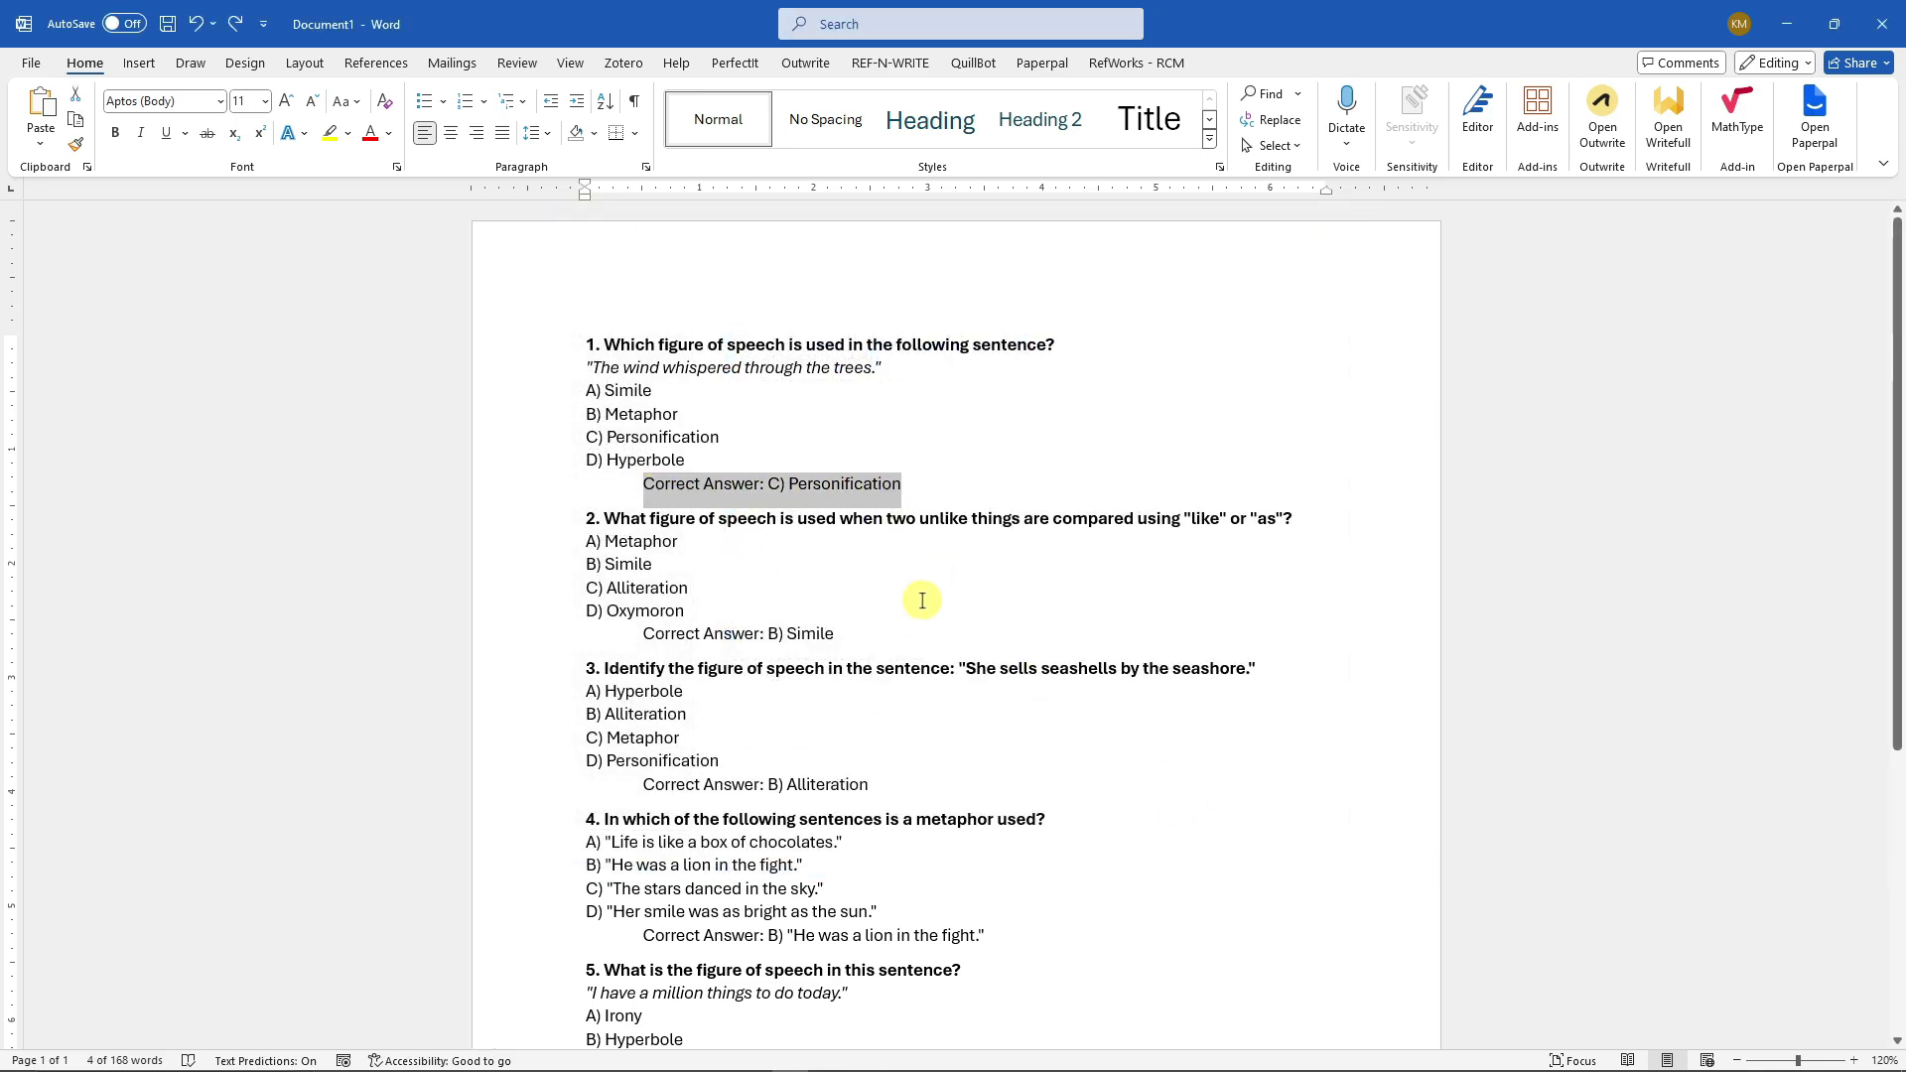
{"action": "key", "text": "ctrl+d"}
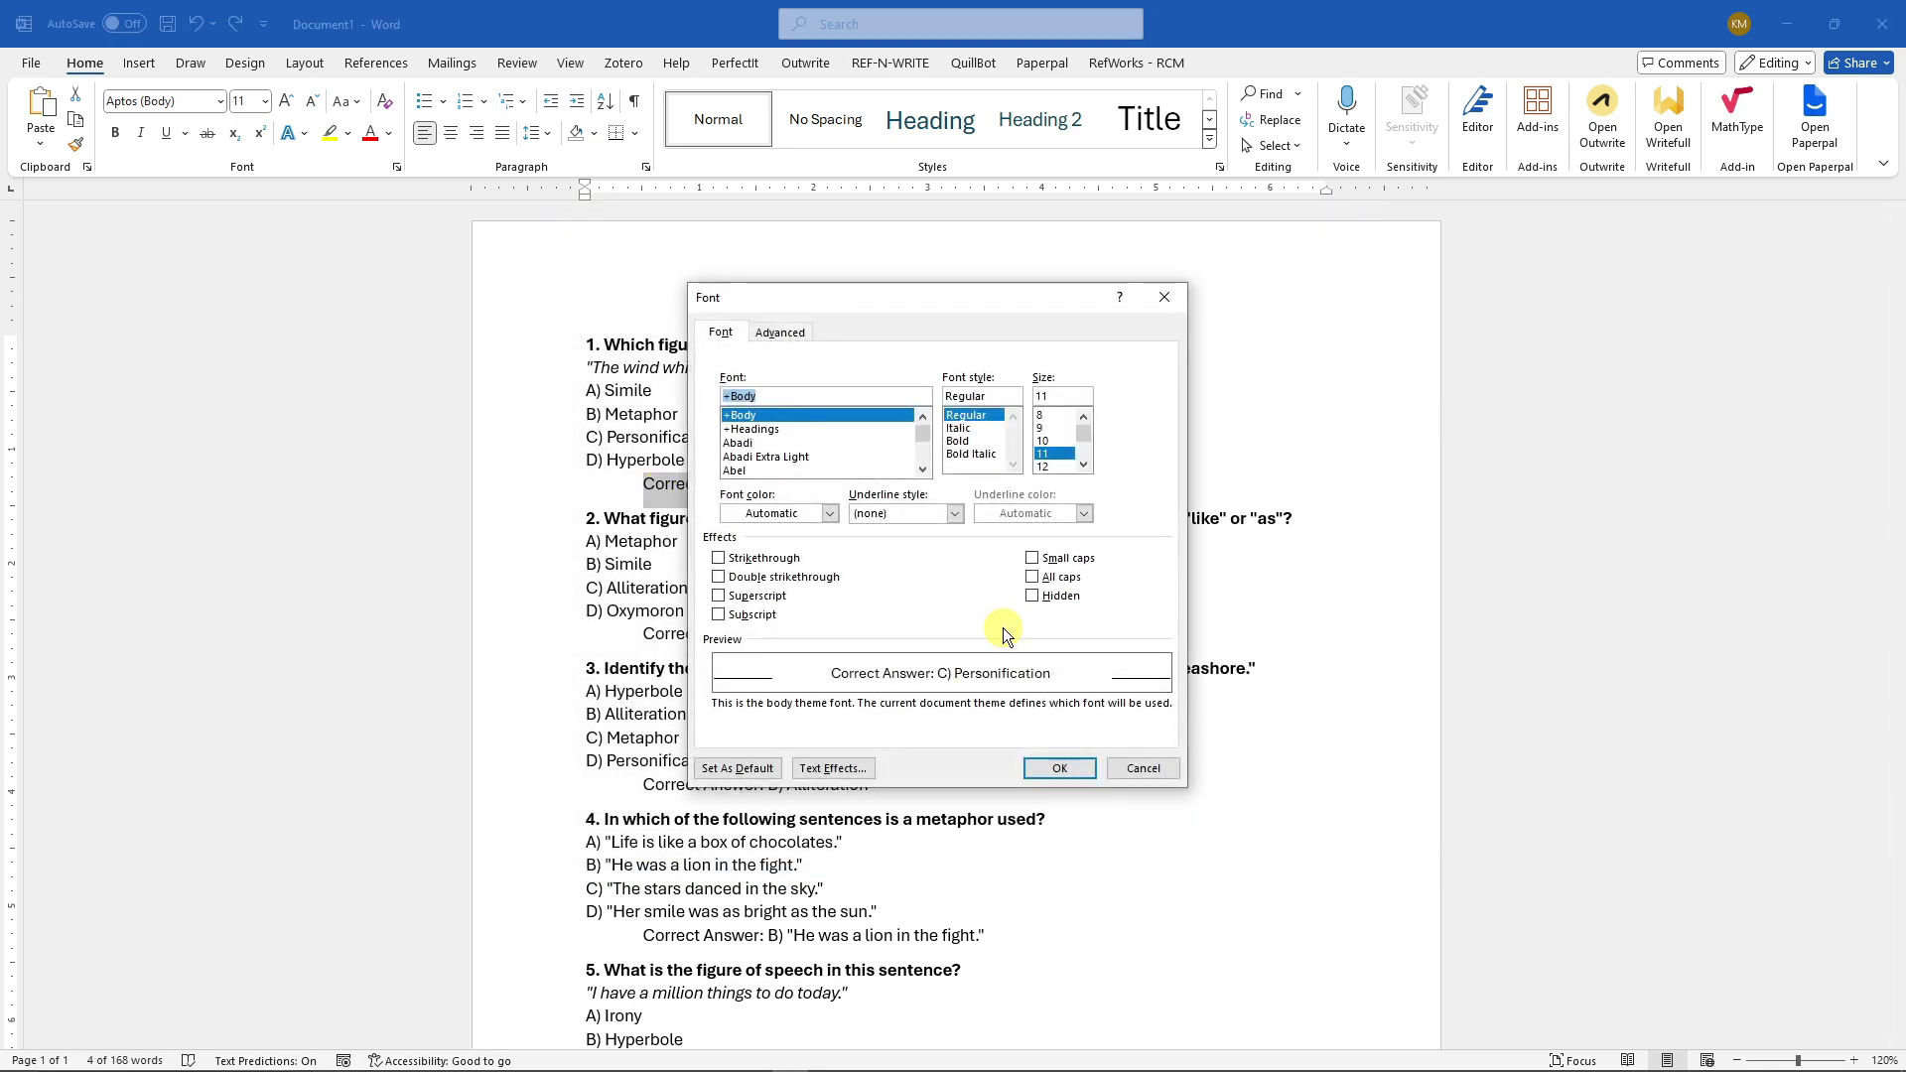
{"action": "left_click", "coordinate": [1060, 767]}
{"action": "left_click_drag", "start_coordinate": [901, 484], "coordinate": [643, 483]}
Turn off always showing hidden text in Display options, then reselect the first Correct Answer line.
{"action": "left_click", "coordinate": [30, 66]}
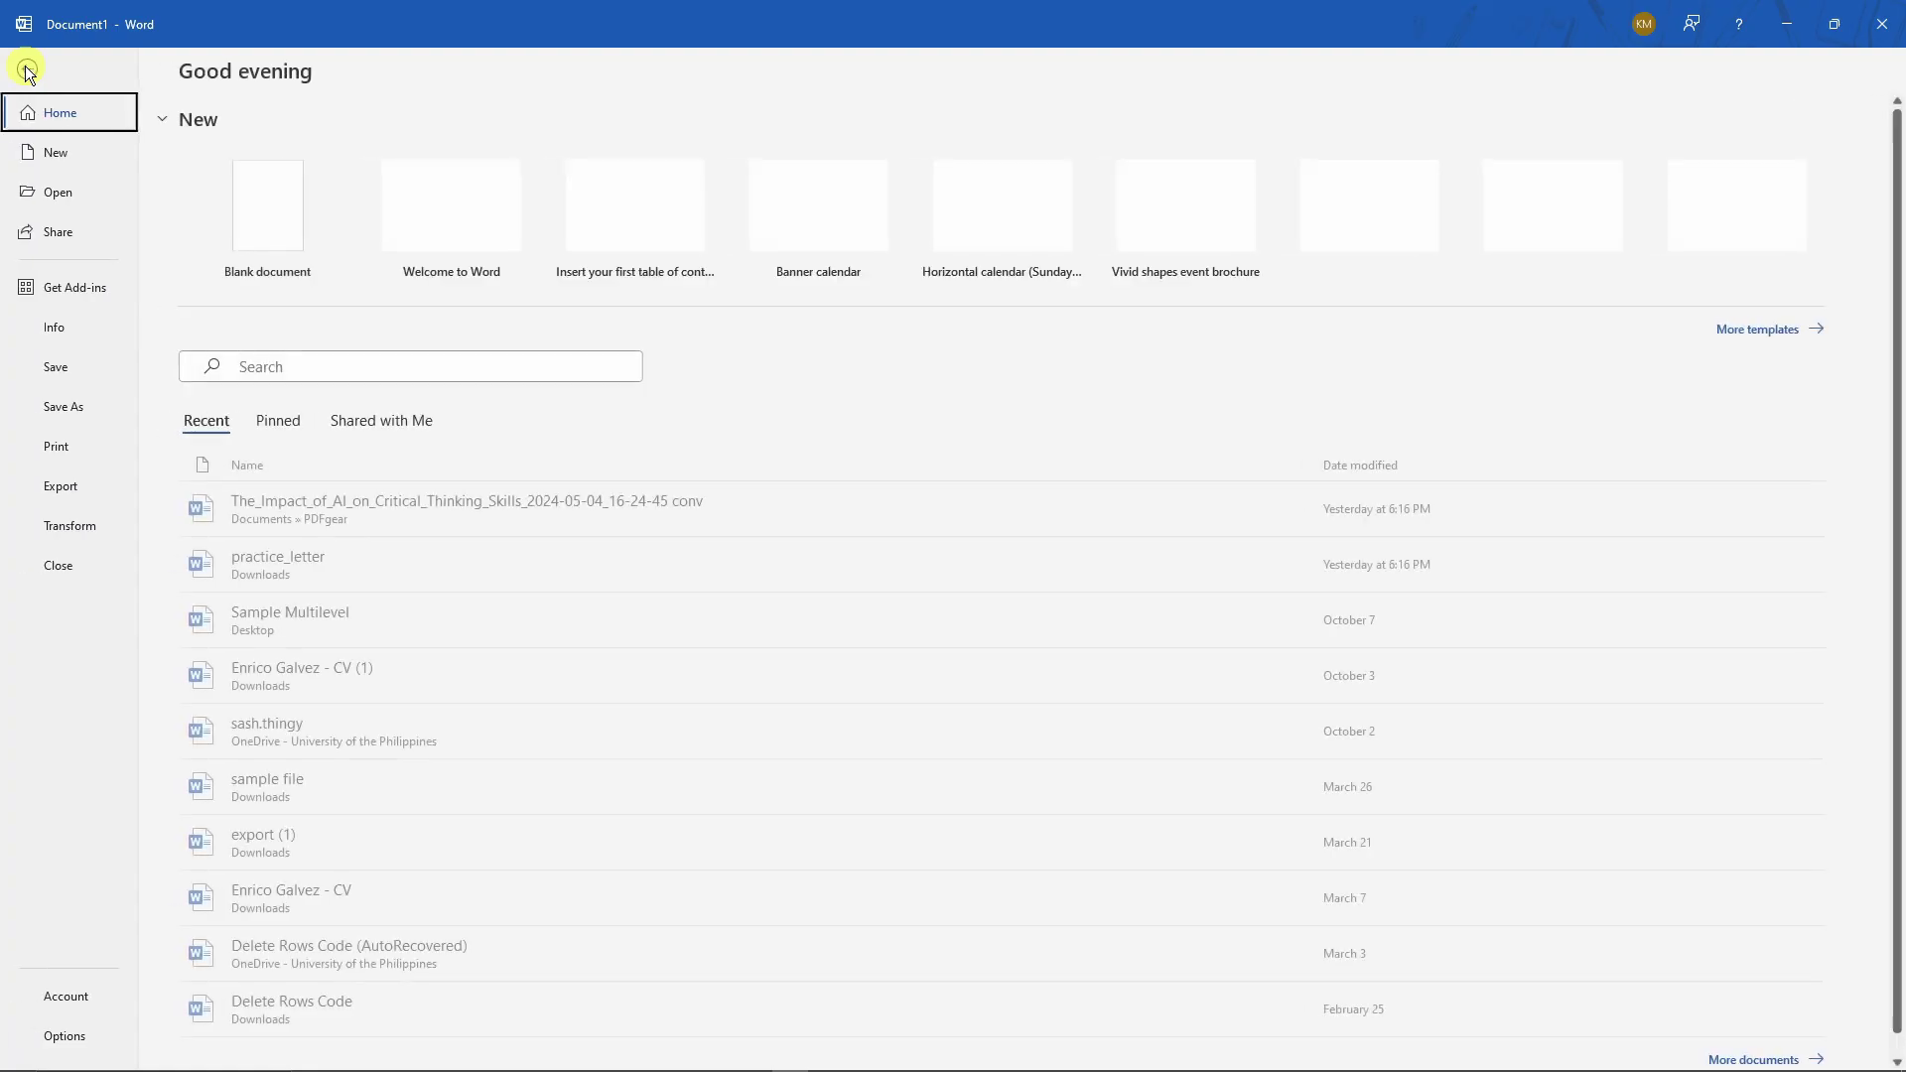
{"action": "left_click", "coordinate": [69, 1037]}
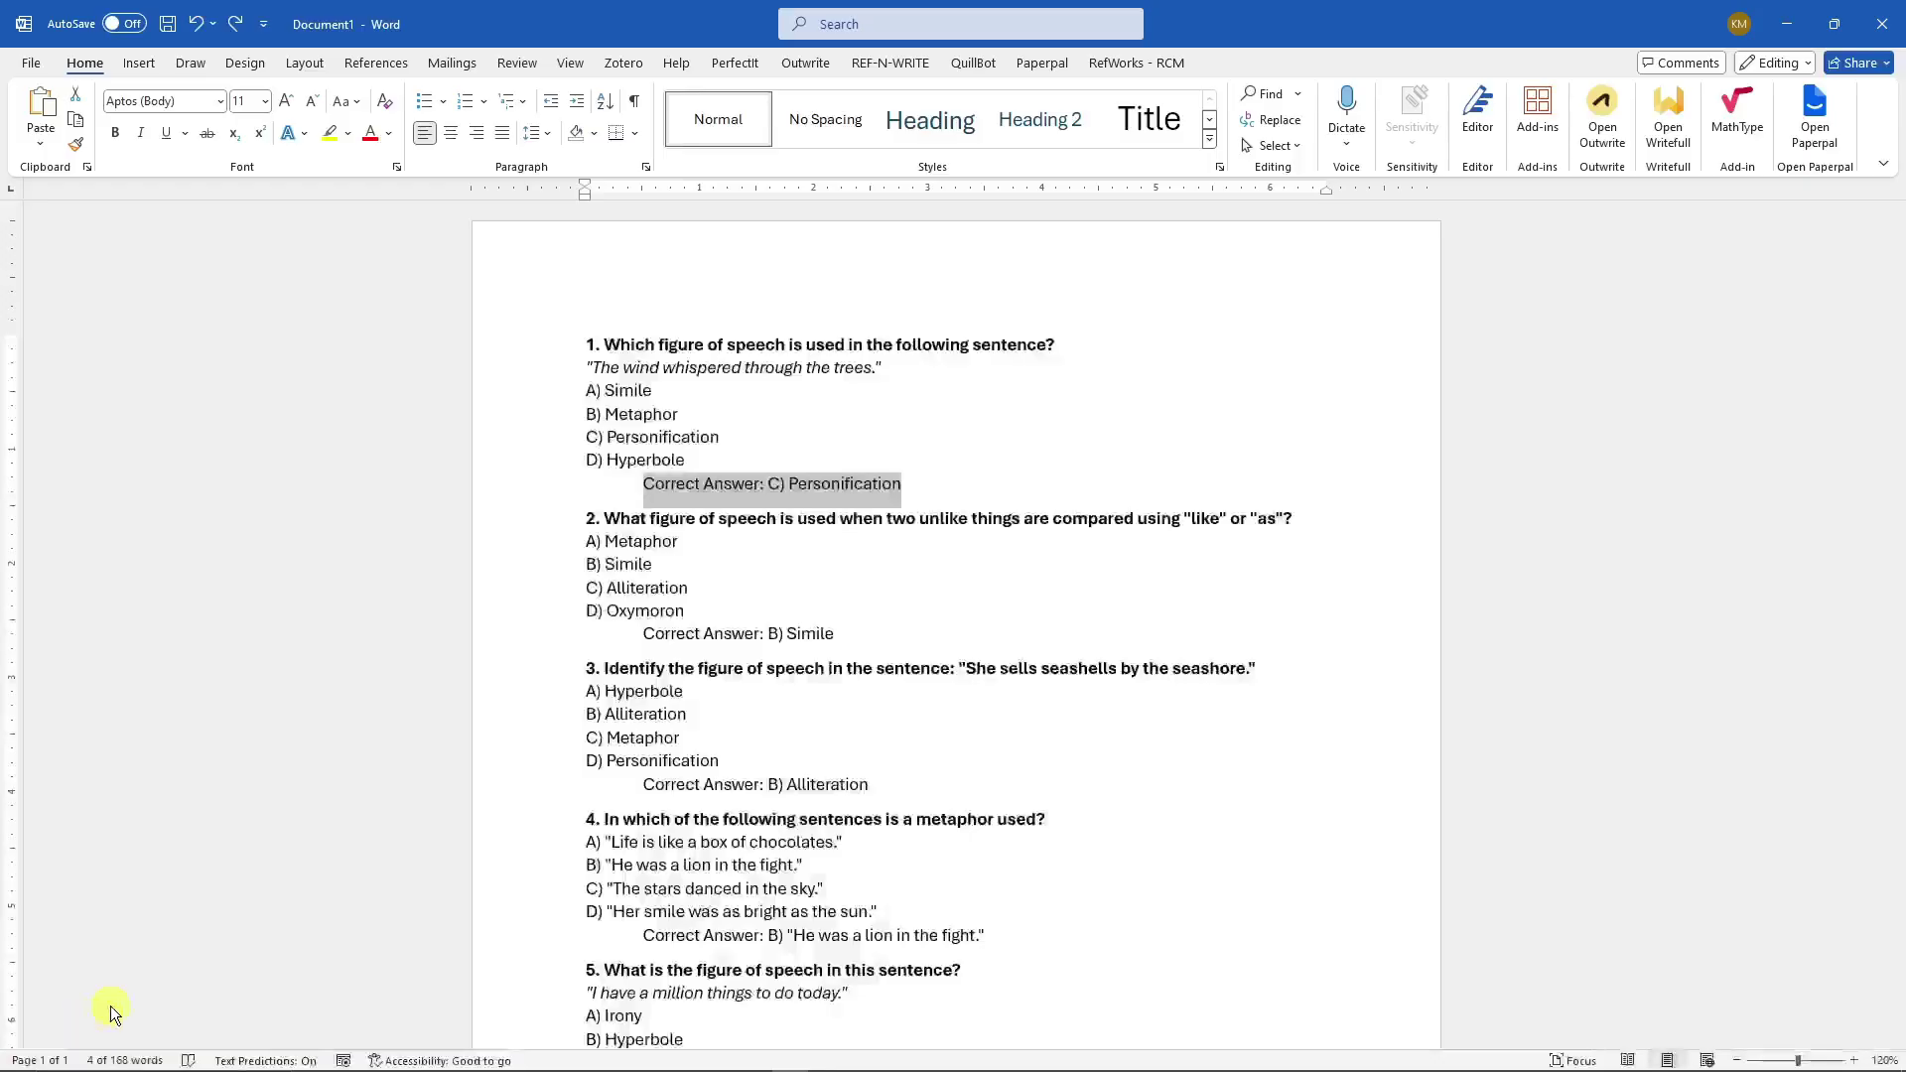
{"action": "left_click", "coordinate": [592, 277]}
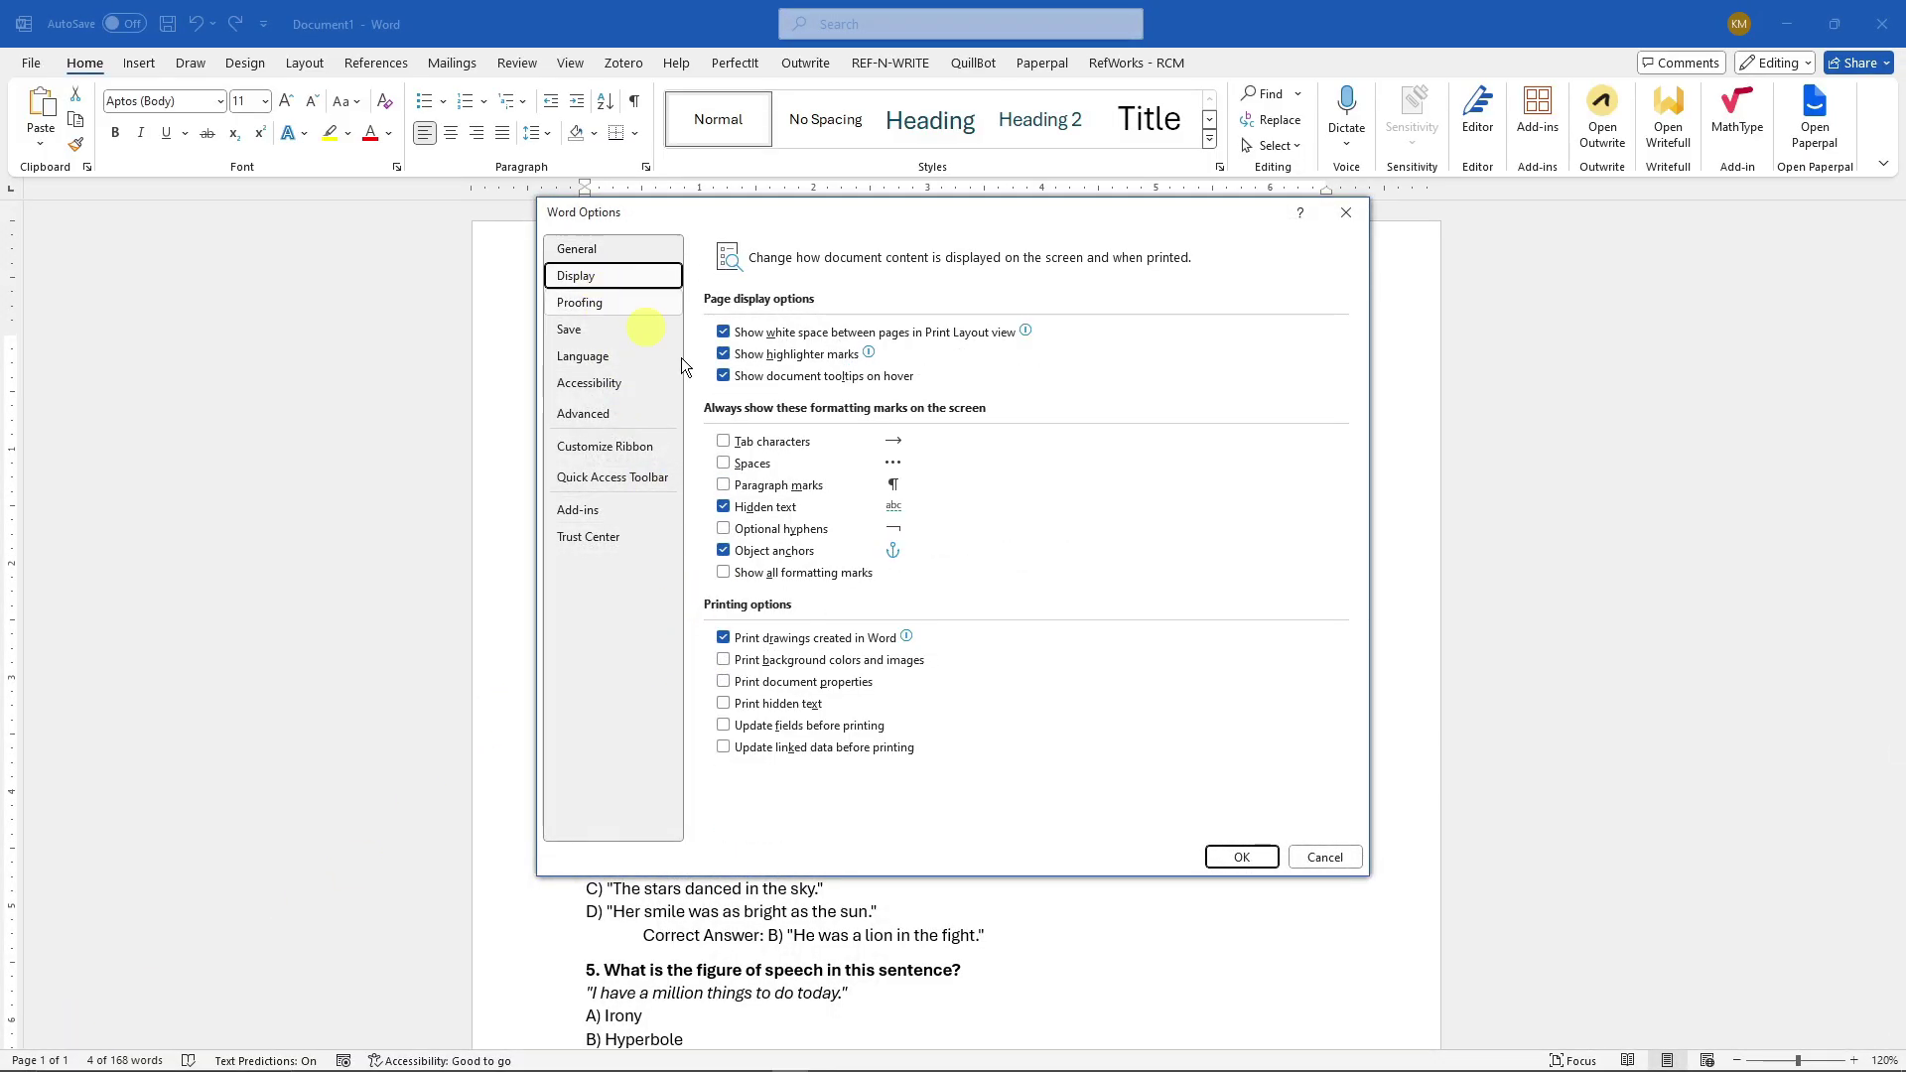
{"action": "left_click", "coordinate": [723, 507]}
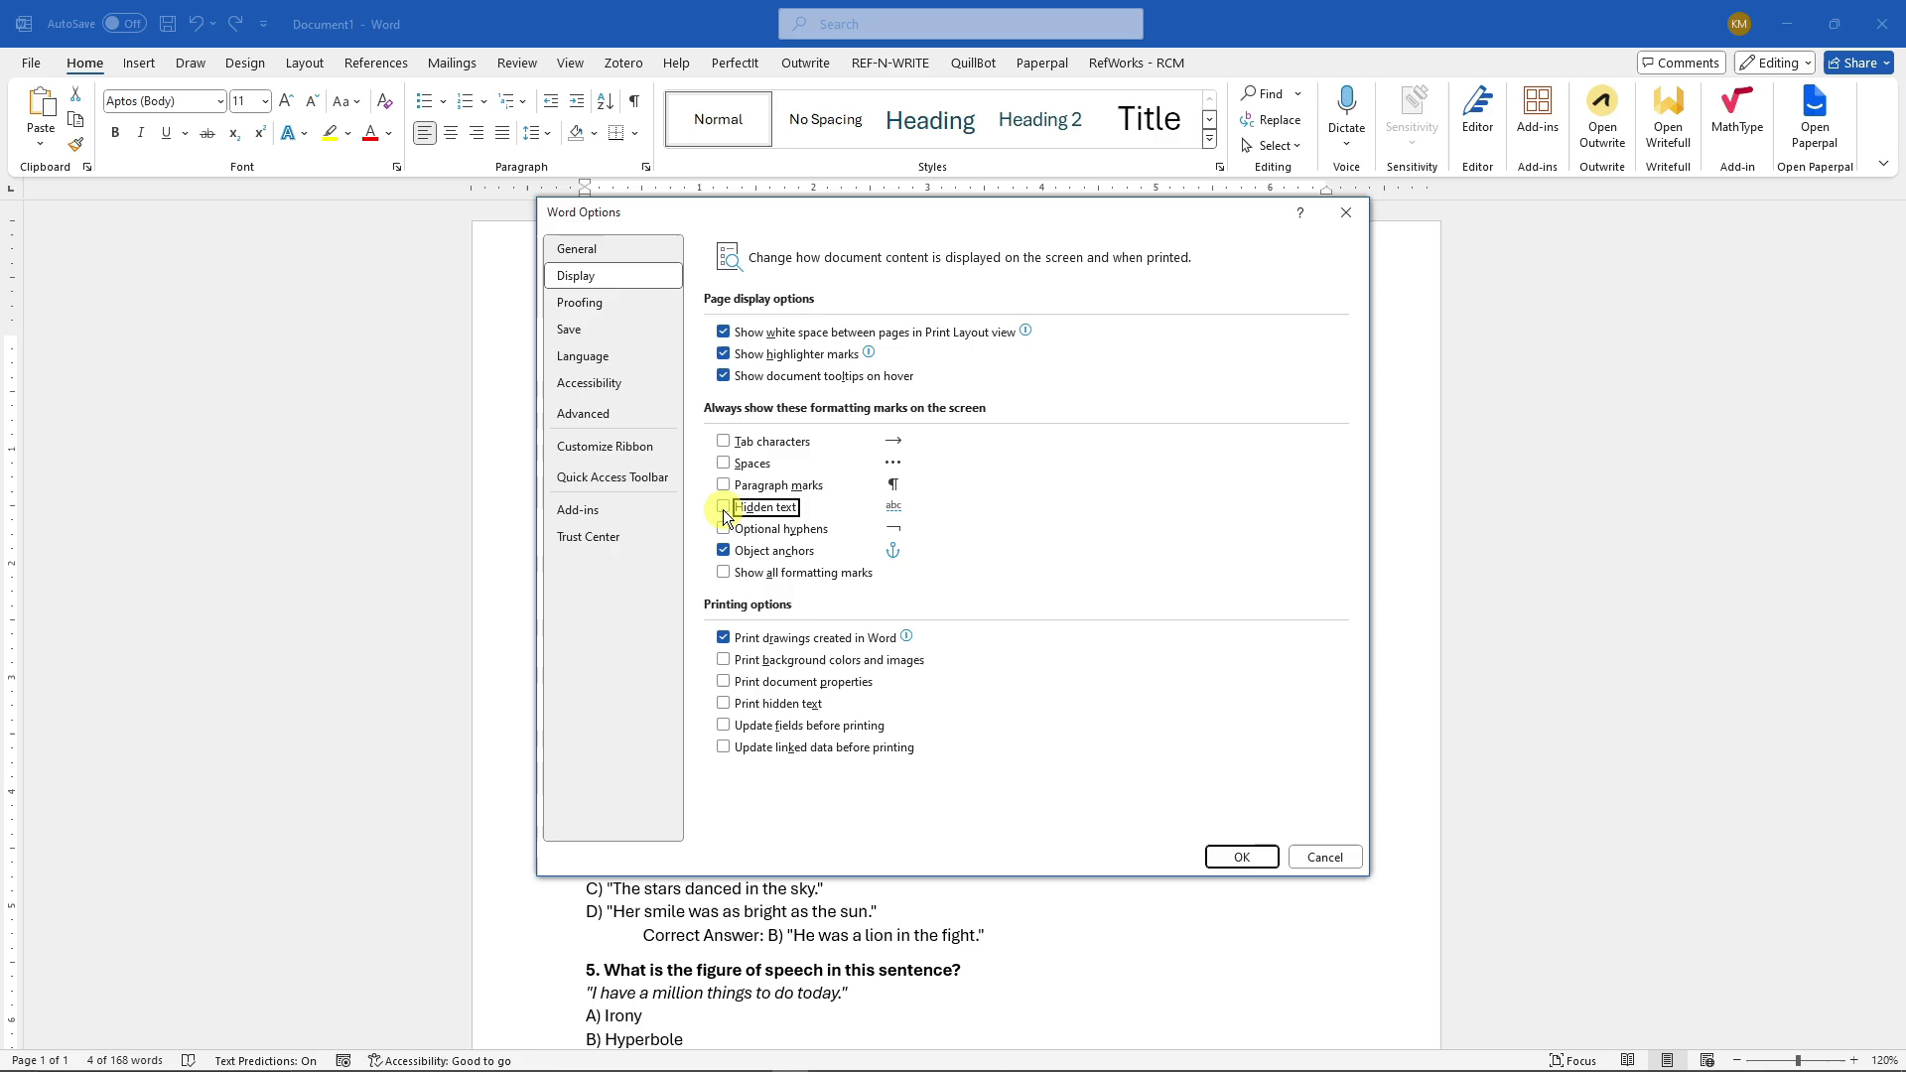
{"action": "left_click", "coordinate": [1237, 858]}
{"action": "left_click_drag", "start_coordinate": [899, 483], "coordinate": [645, 484]}
Format question 1's Correct Answer line as hidden text.
{"action": "key", "text": "ctrl+d"}
{"action": "left_click", "coordinate": [1032, 595]}
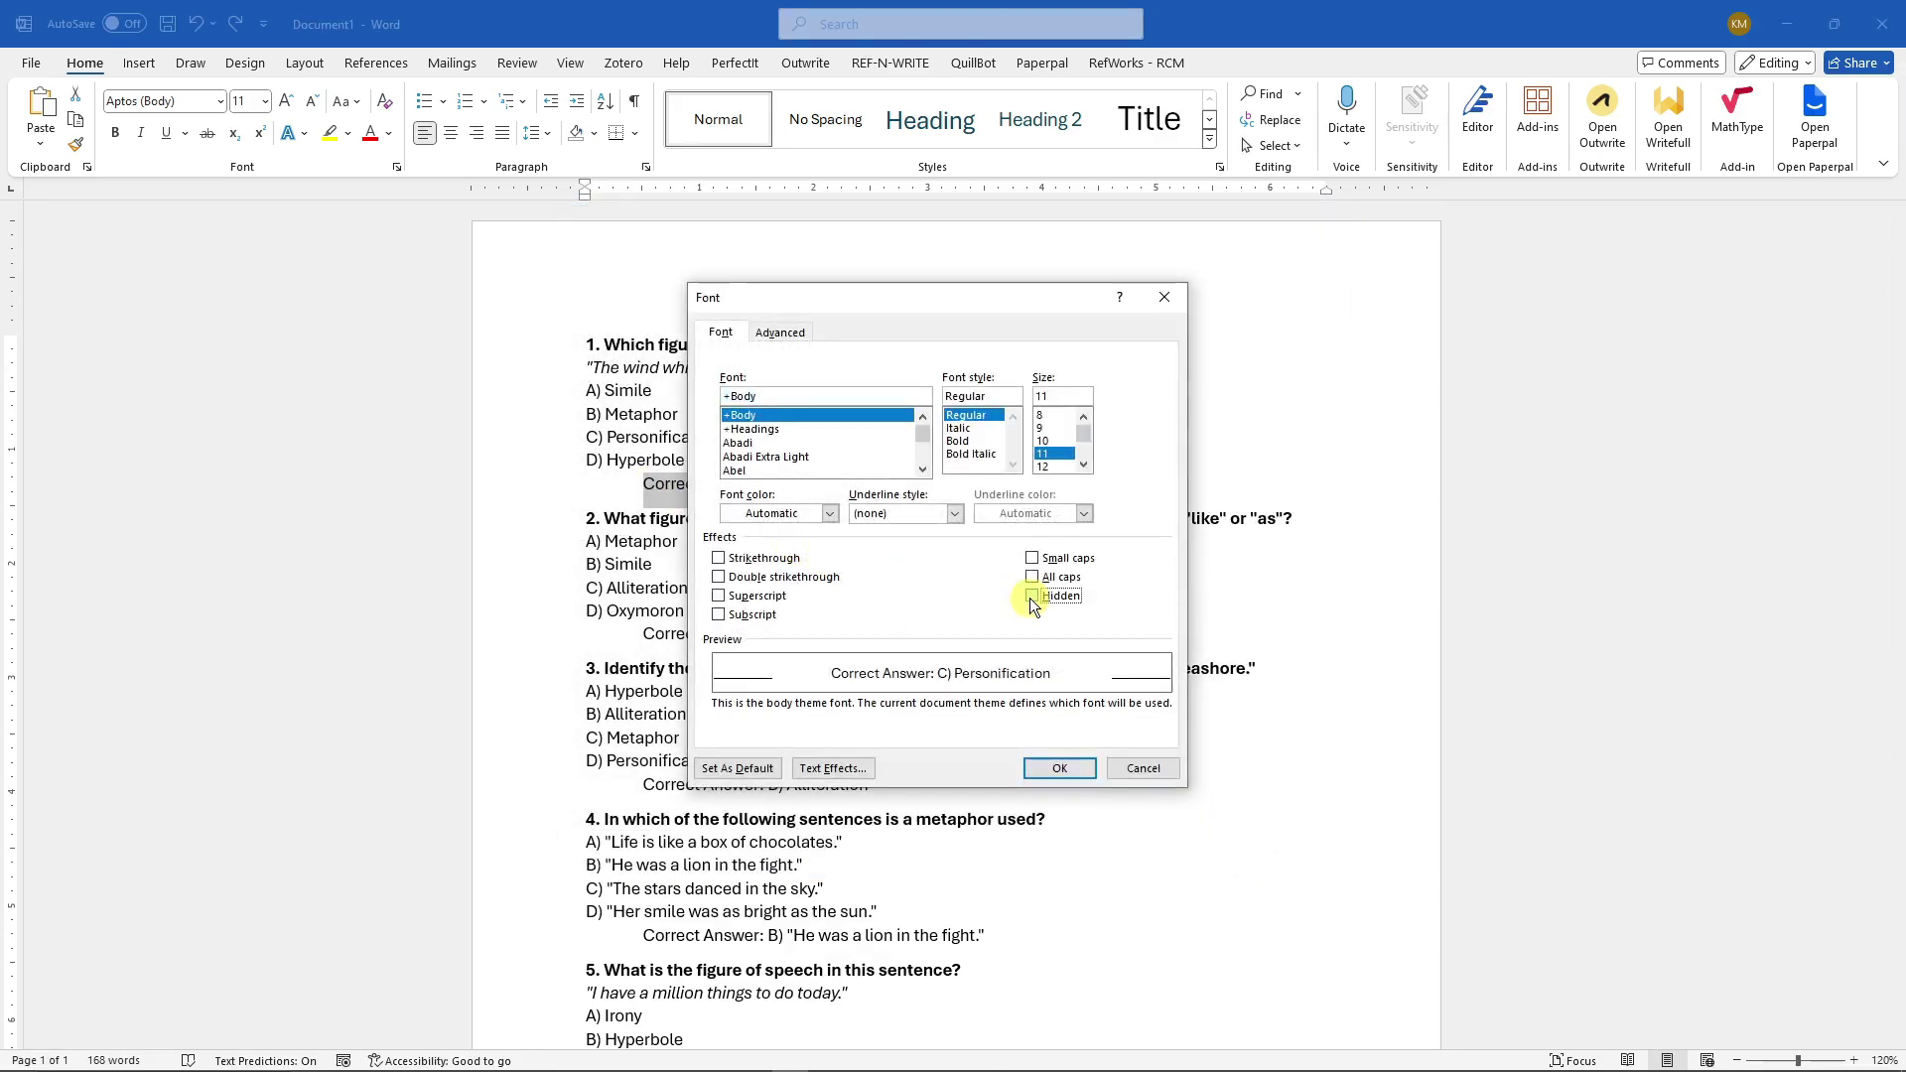
{"action": "left_click", "coordinate": [1080, 767]}
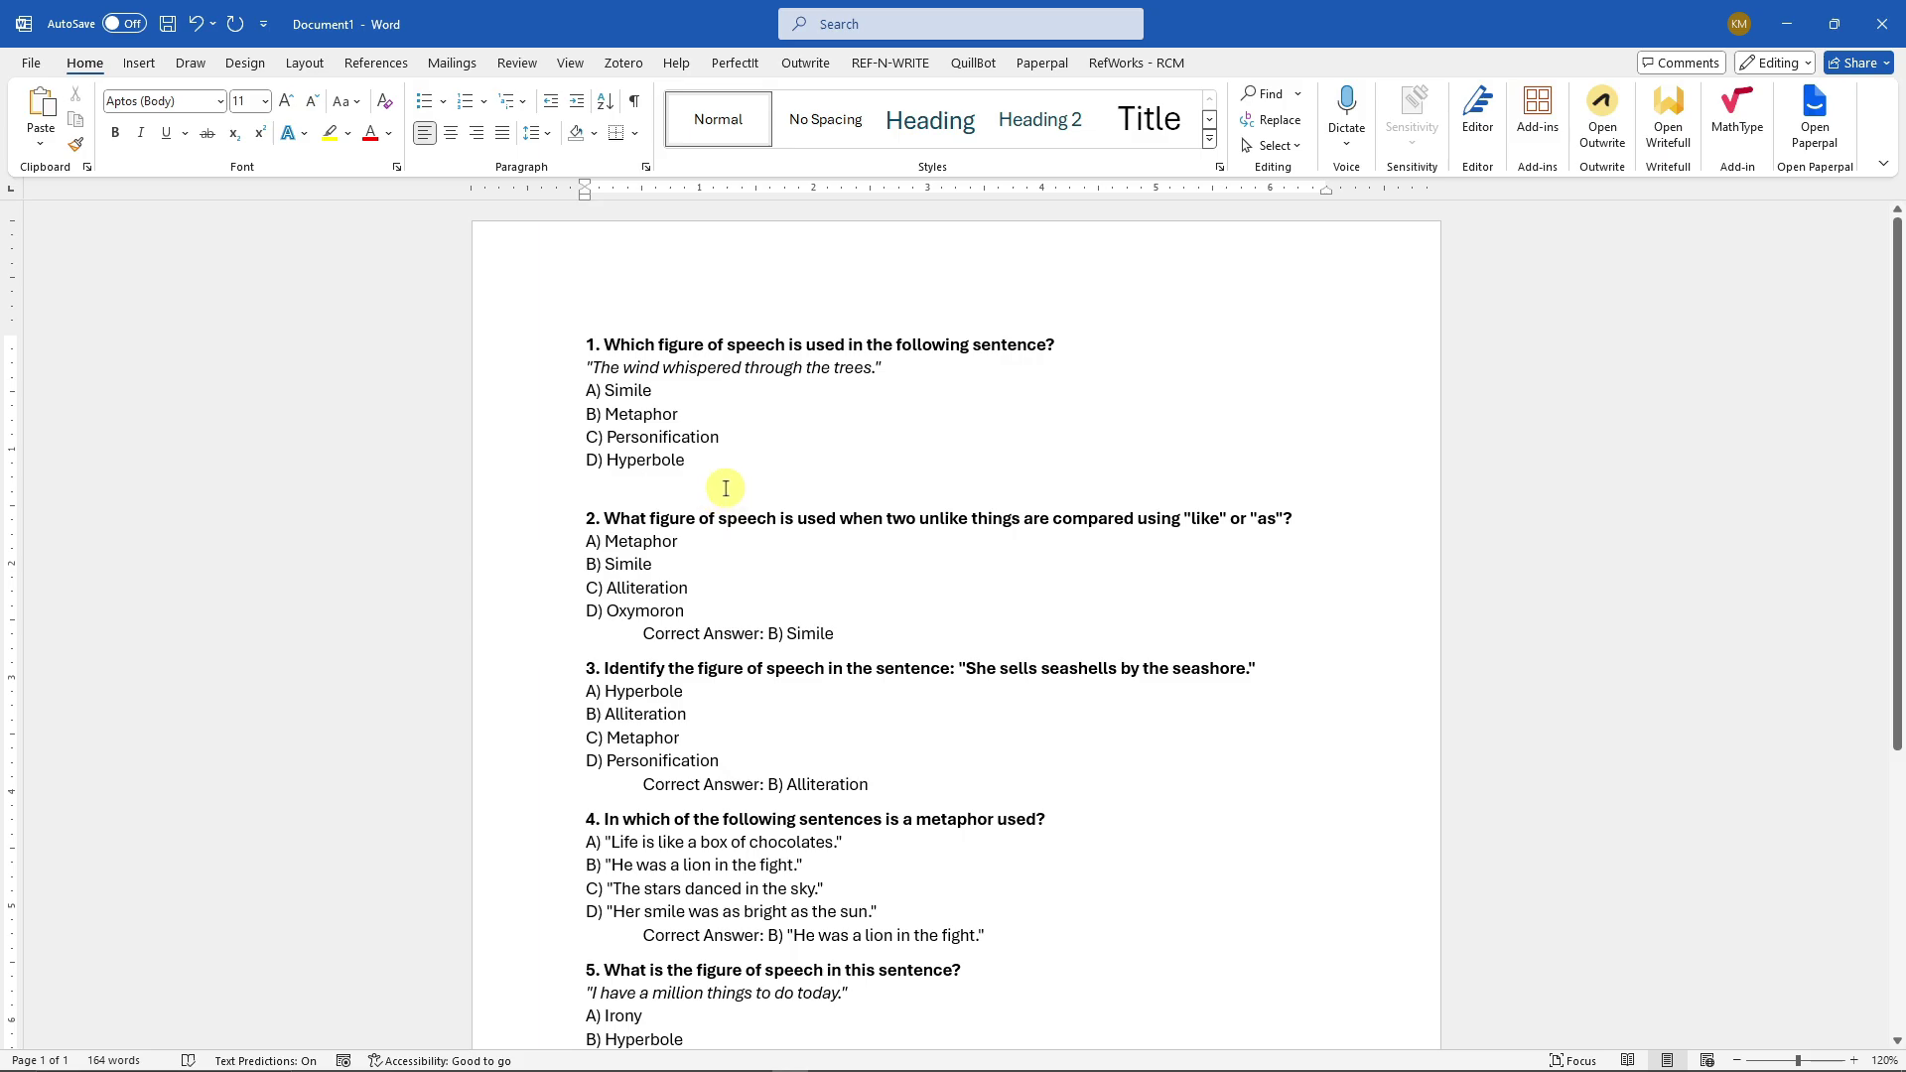
Multi-select the remaining Correct Answer lines and format them all as hidden text.
{"action": "scroll", "coordinate": [808, 659], "scroll_direction": "down", "scroll_amount": 1}
{"action": "left_click_drag", "start_coordinate": [640, 577], "coordinate": [833, 576]}
{"action": "left_click_drag", "start_coordinate": [644, 727], "coordinate": [850, 723]}
{"action": "left_click_drag", "start_coordinate": [632, 876], "coordinate": [985, 876]}
{"action": "scroll", "coordinate": [983, 876], "scroll_direction": "down", "scroll_amount": 4}
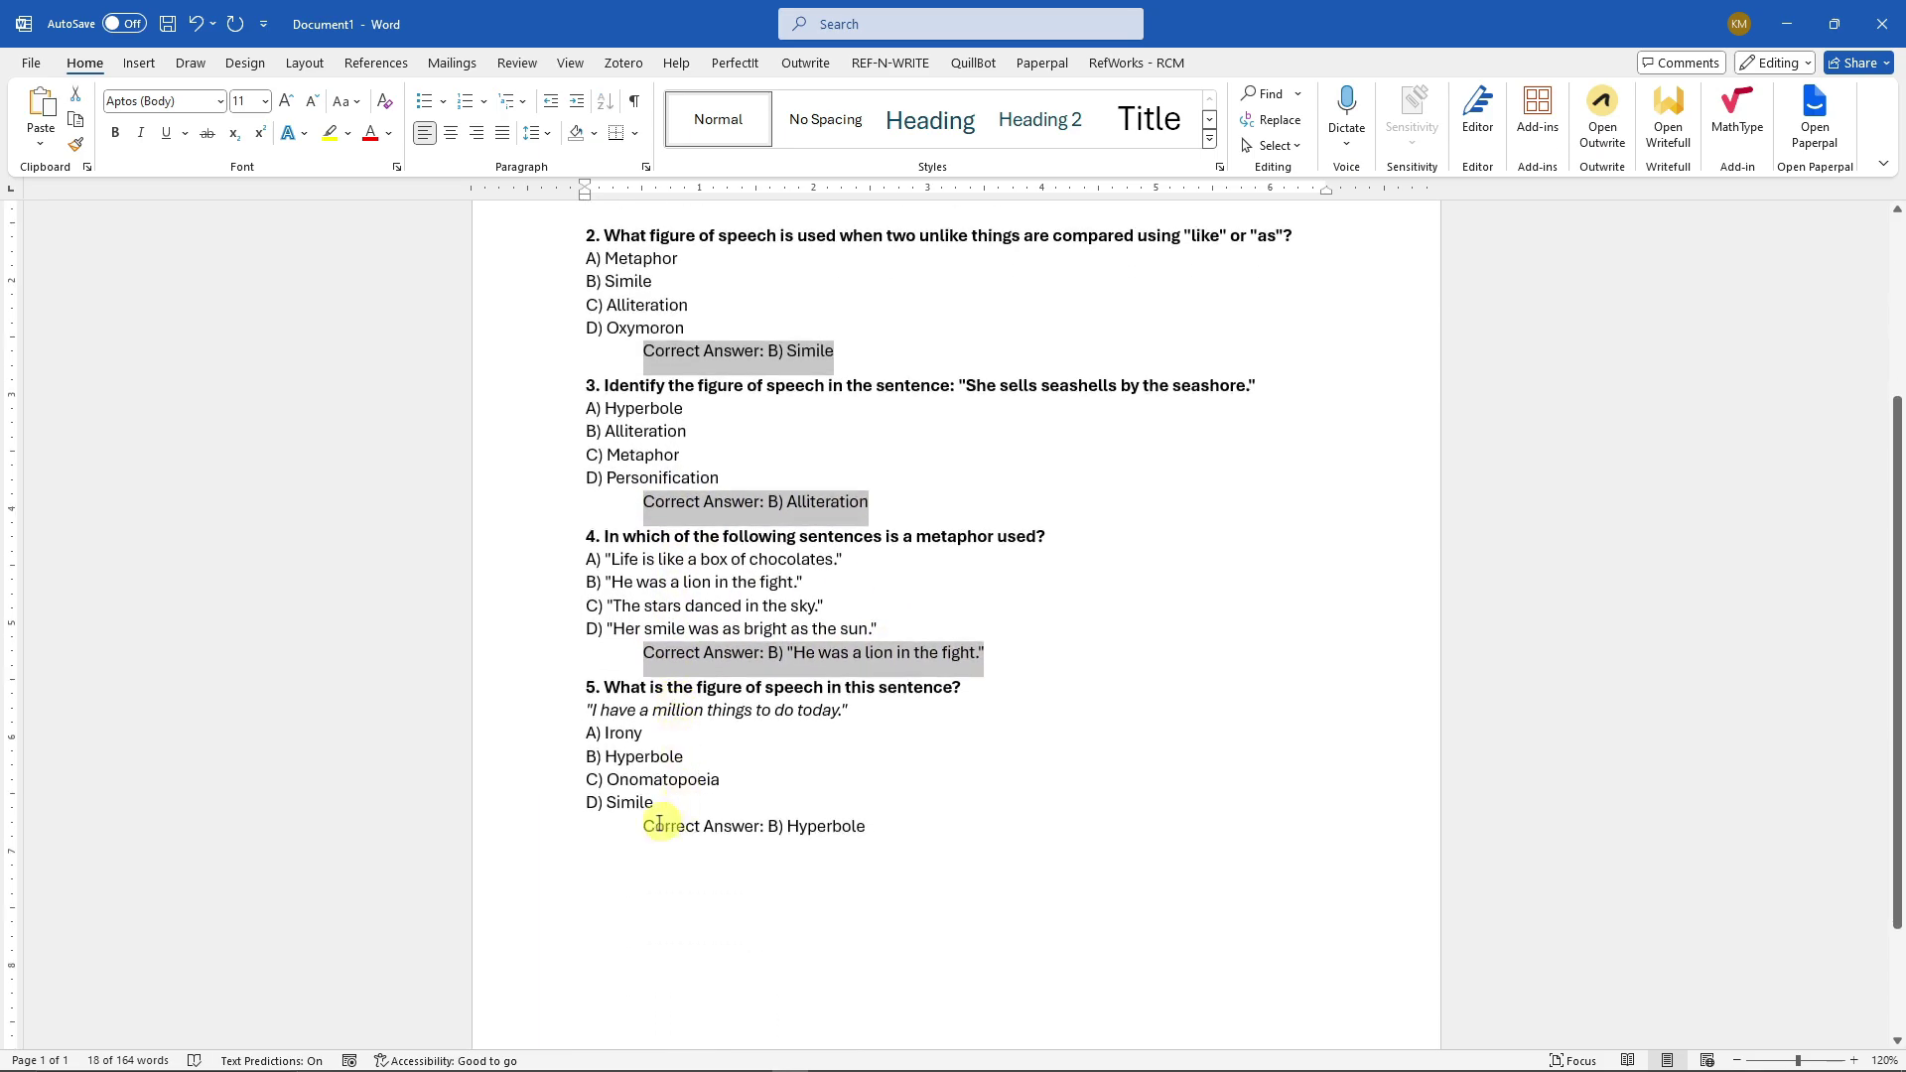
{"action": "left_click_drag", "start_coordinate": [659, 826], "coordinate": [865, 825]}
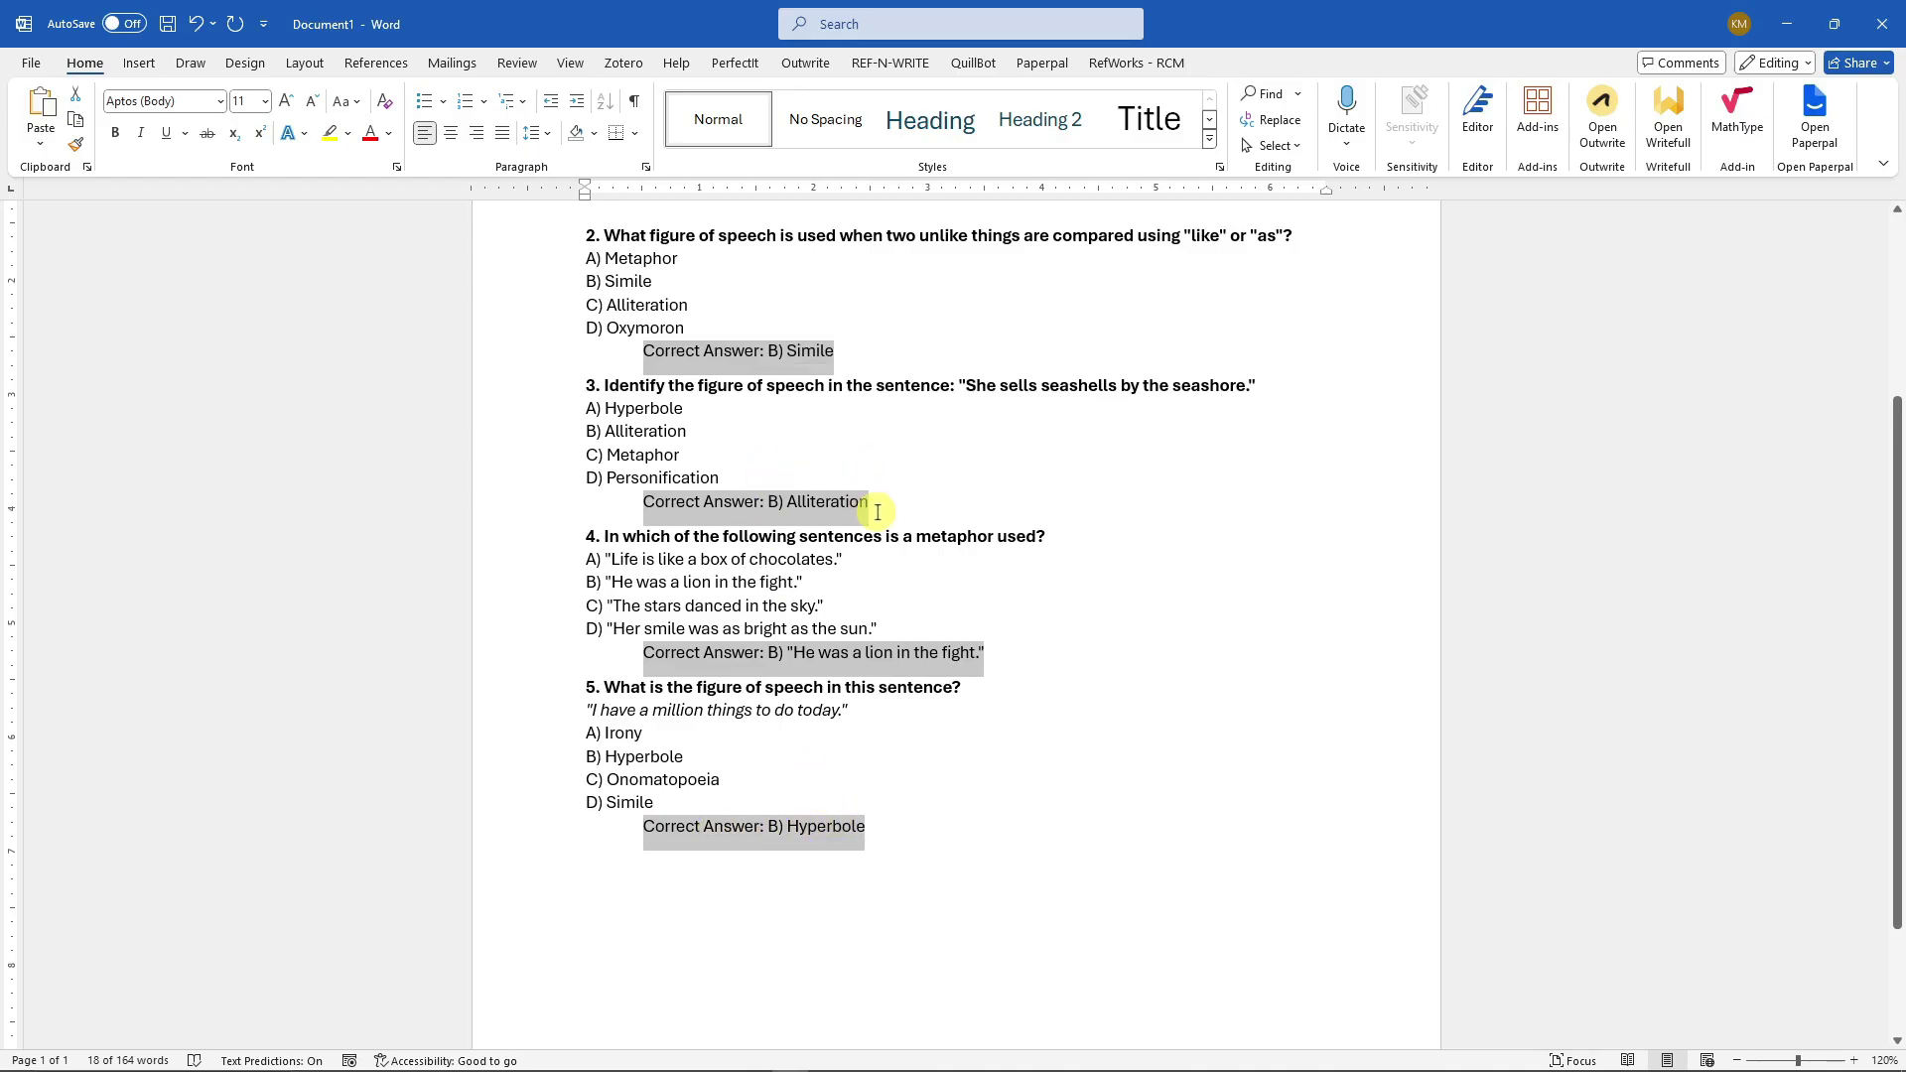
{"action": "key", "text": "ctrl+d"}
{"action": "left_click", "coordinate": [1029, 595]}
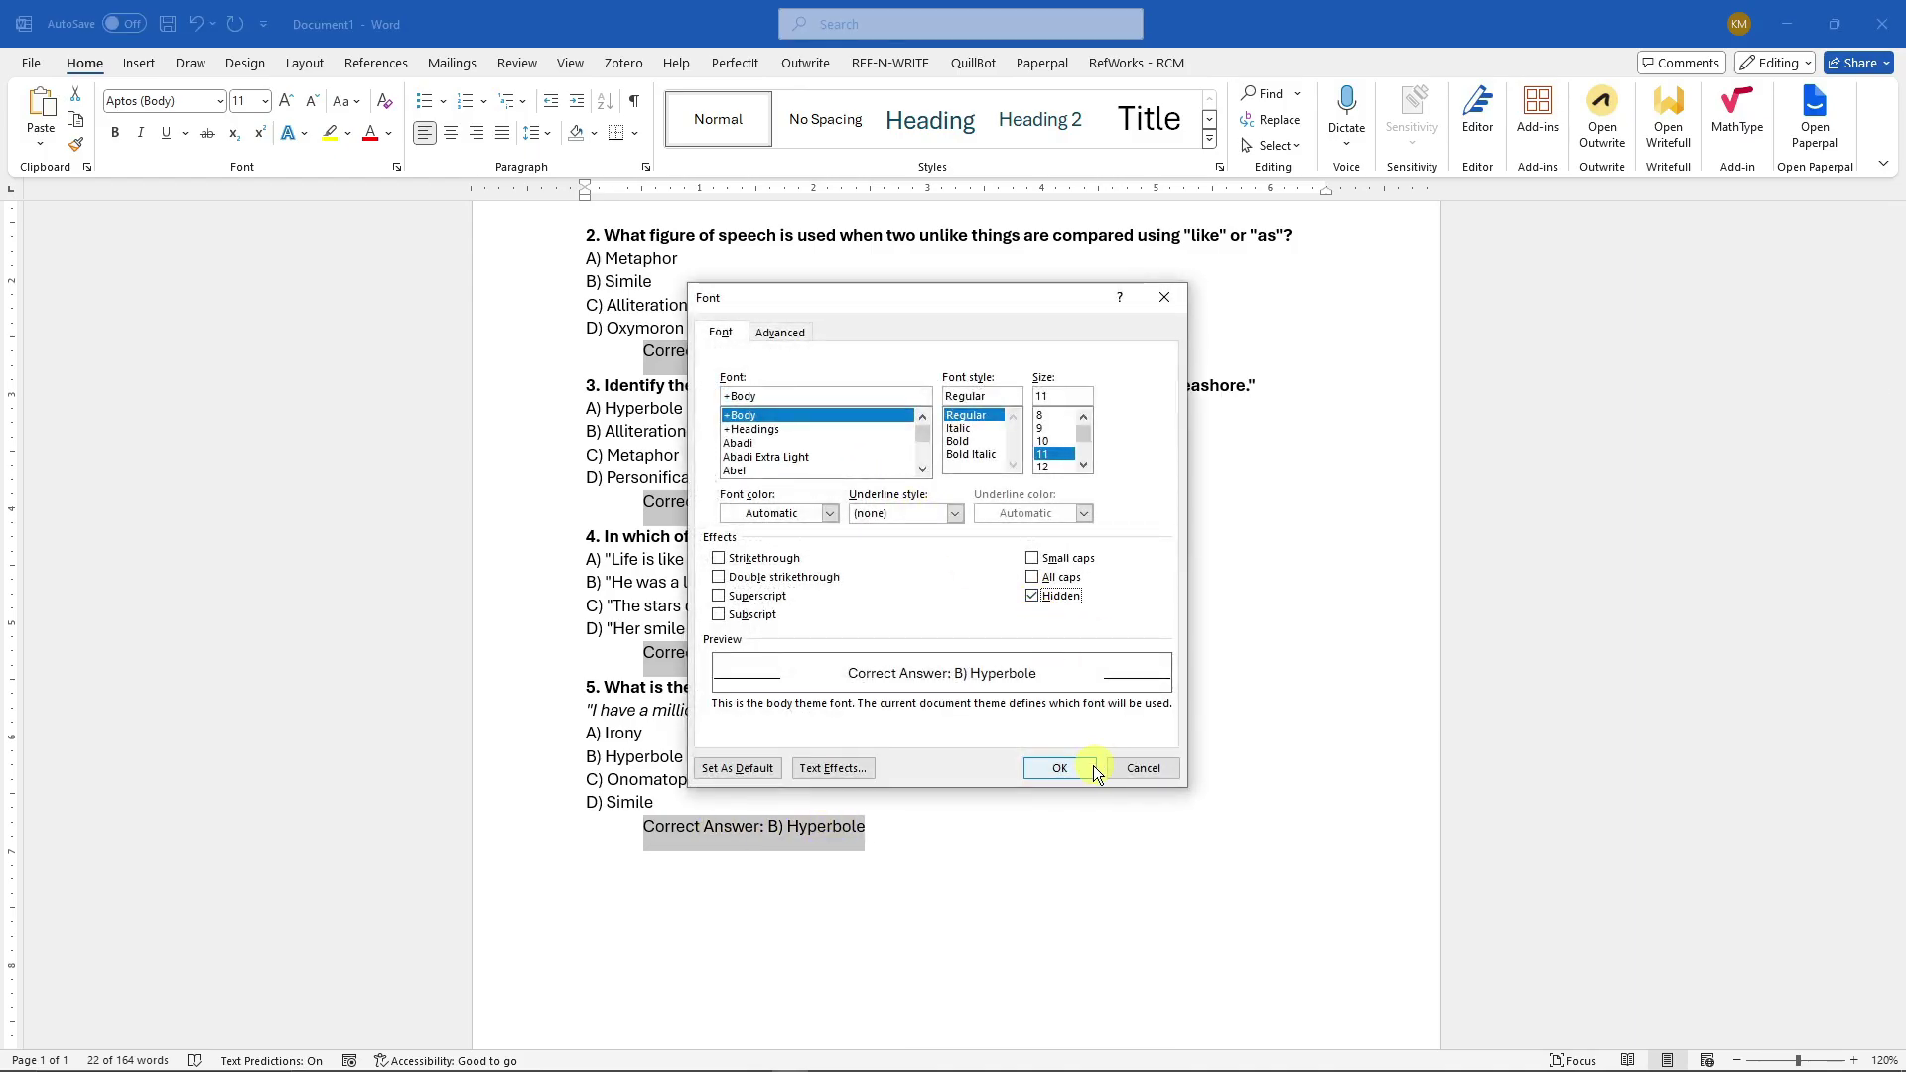
{"action": "left_click", "coordinate": [1092, 766]}
{"action": "scroll", "coordinate": [757, 472], "scroll_direction": "up", "scroll_amount": 5}
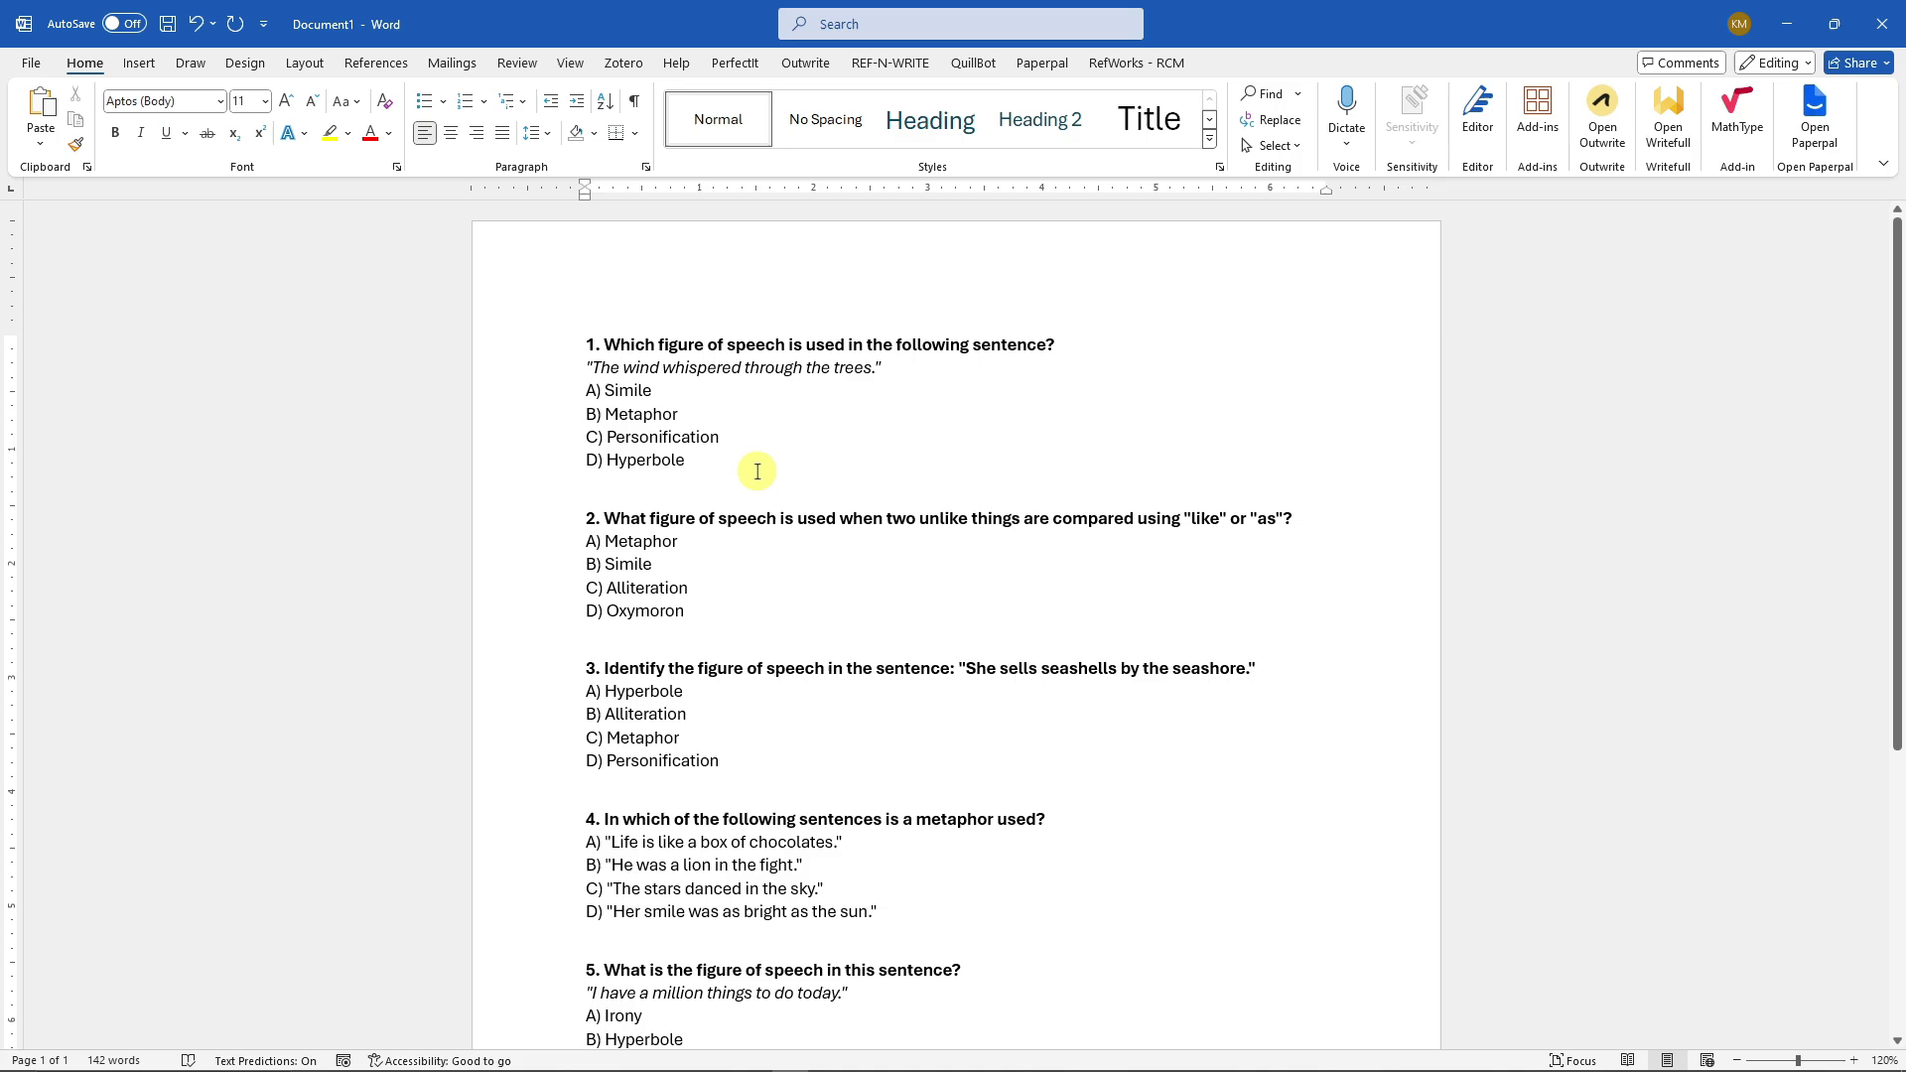
Turn Show/Hide ¶ on, off, and on again, revealing the hidden answer lines.
{"action": "left_click", "coordinate": [634, 102]}
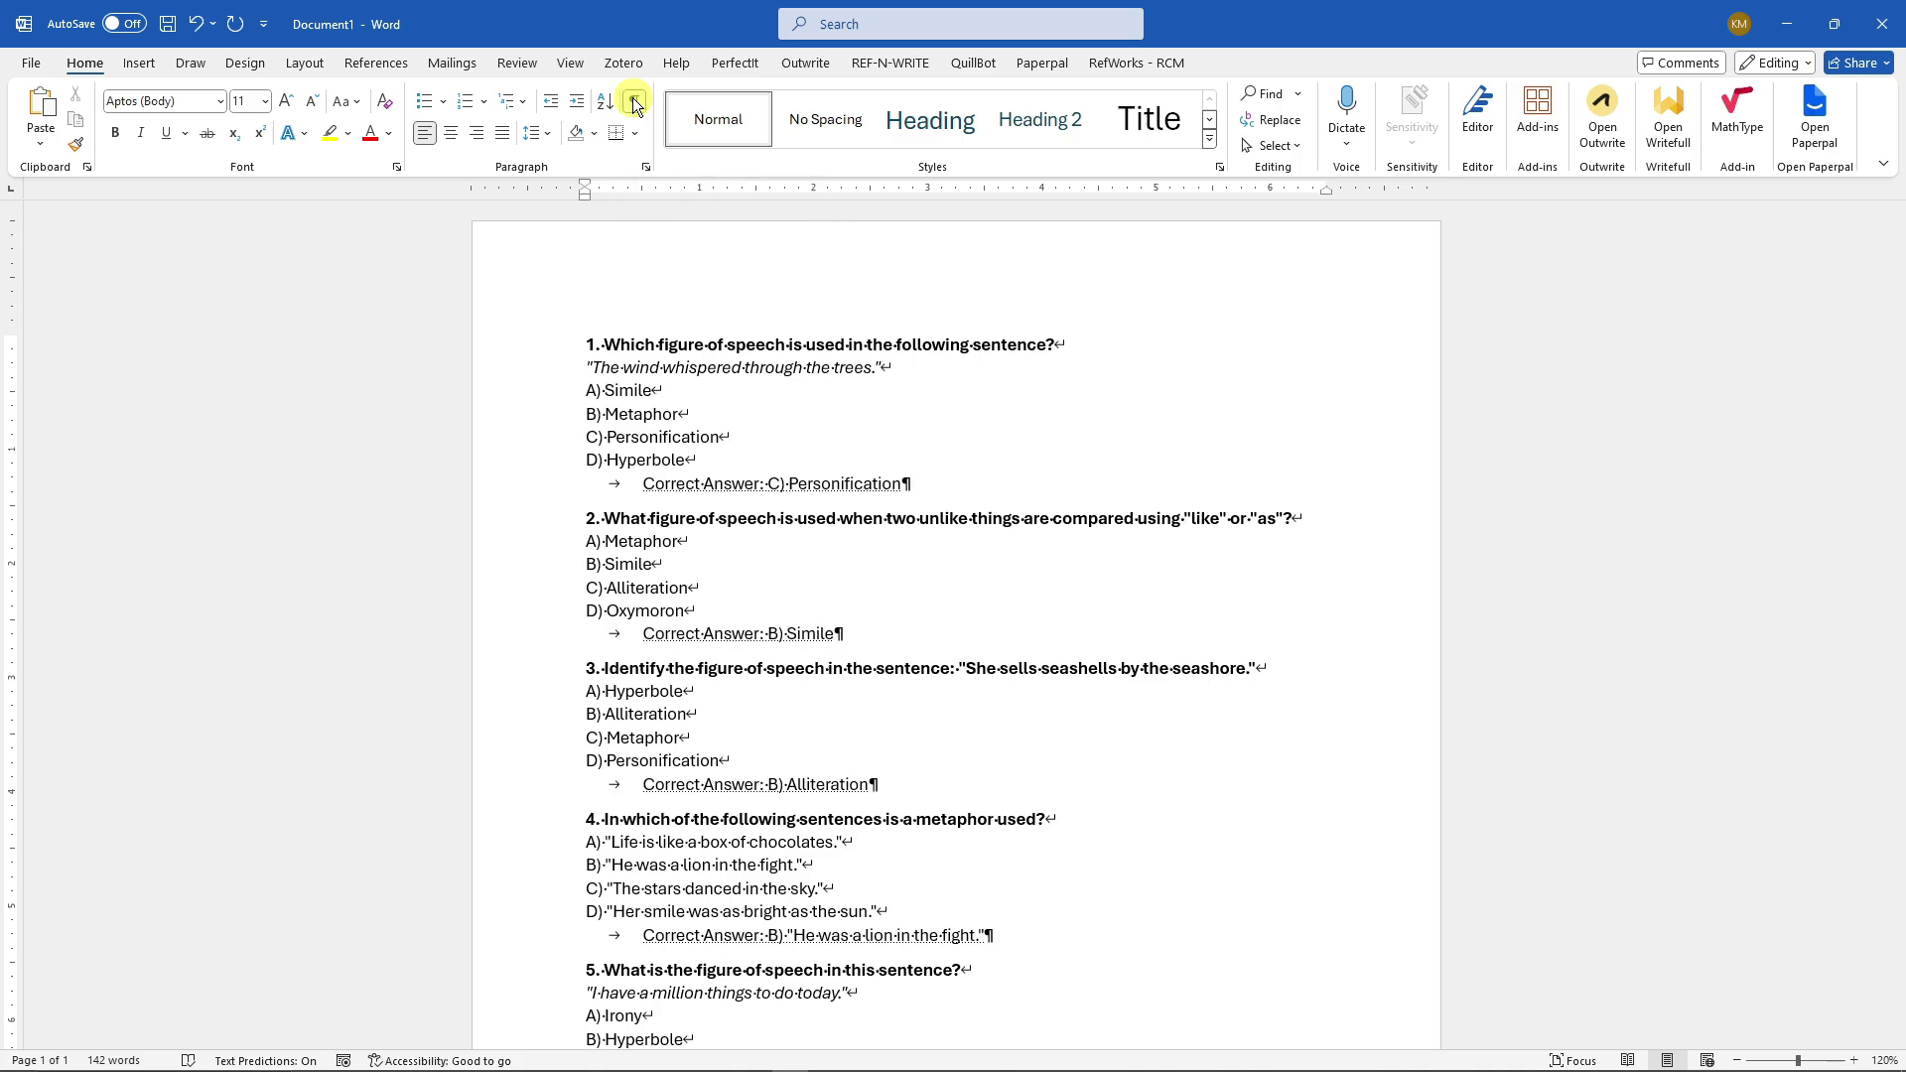
{"action": "left_click", "coordinate": [633, 100]}
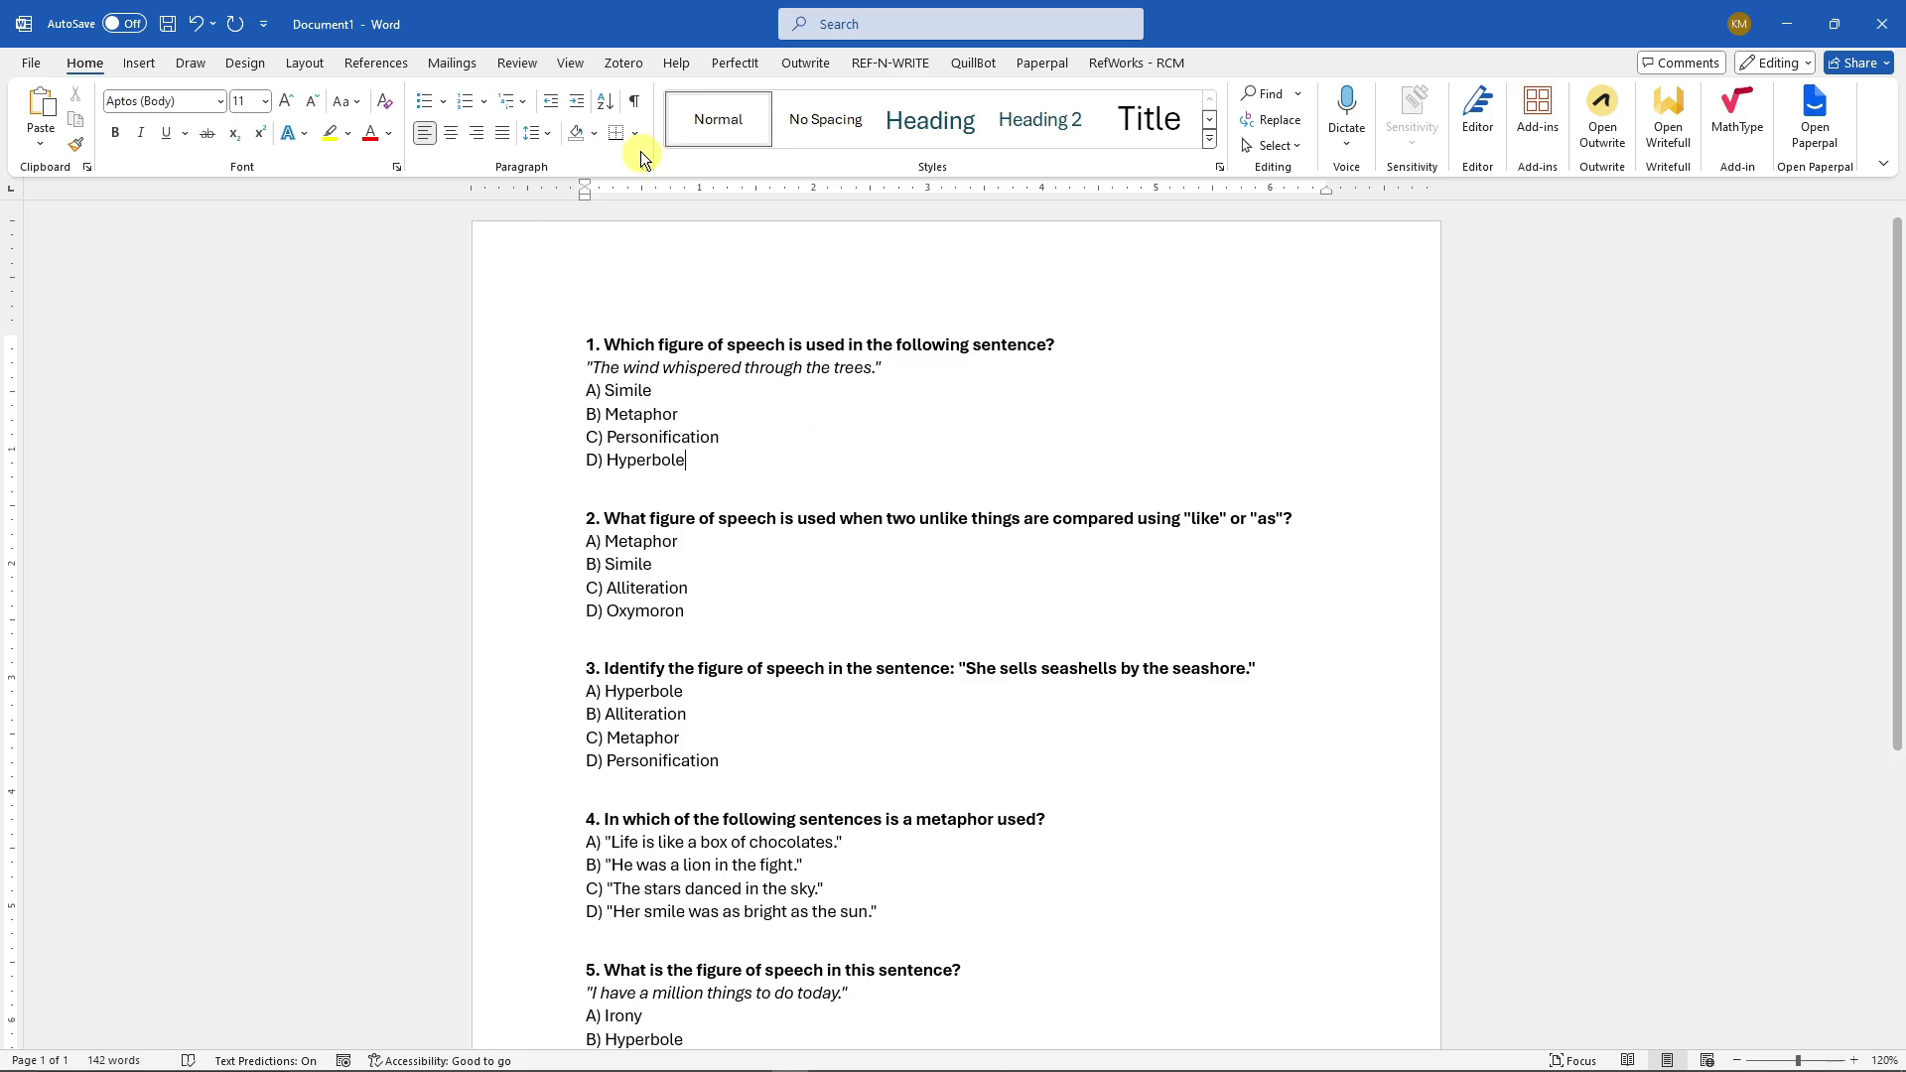
{"action": "left_click", "coordinate": [637, 105]}
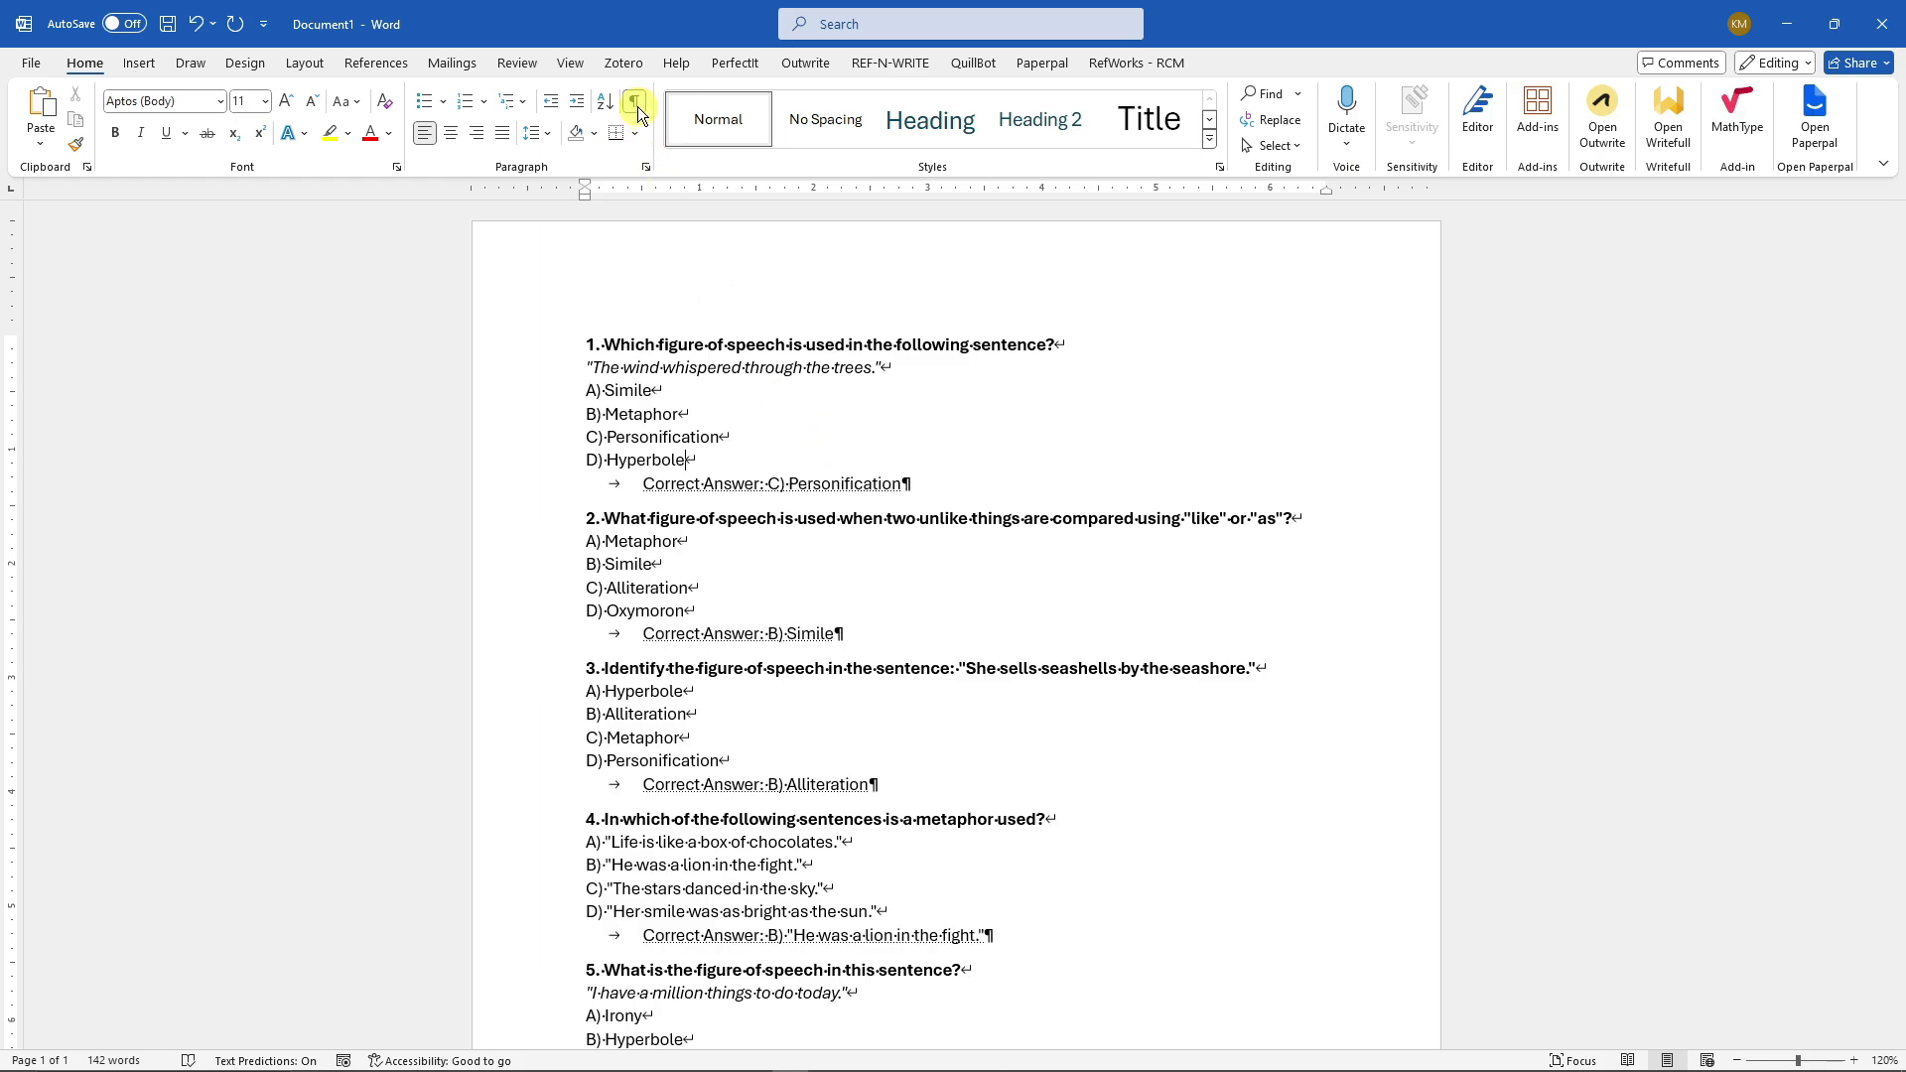
Enable 'Print hidden text' under Printing options in Word Options > Display.
{"action": "left_click", "coordinate": [31, 63]}
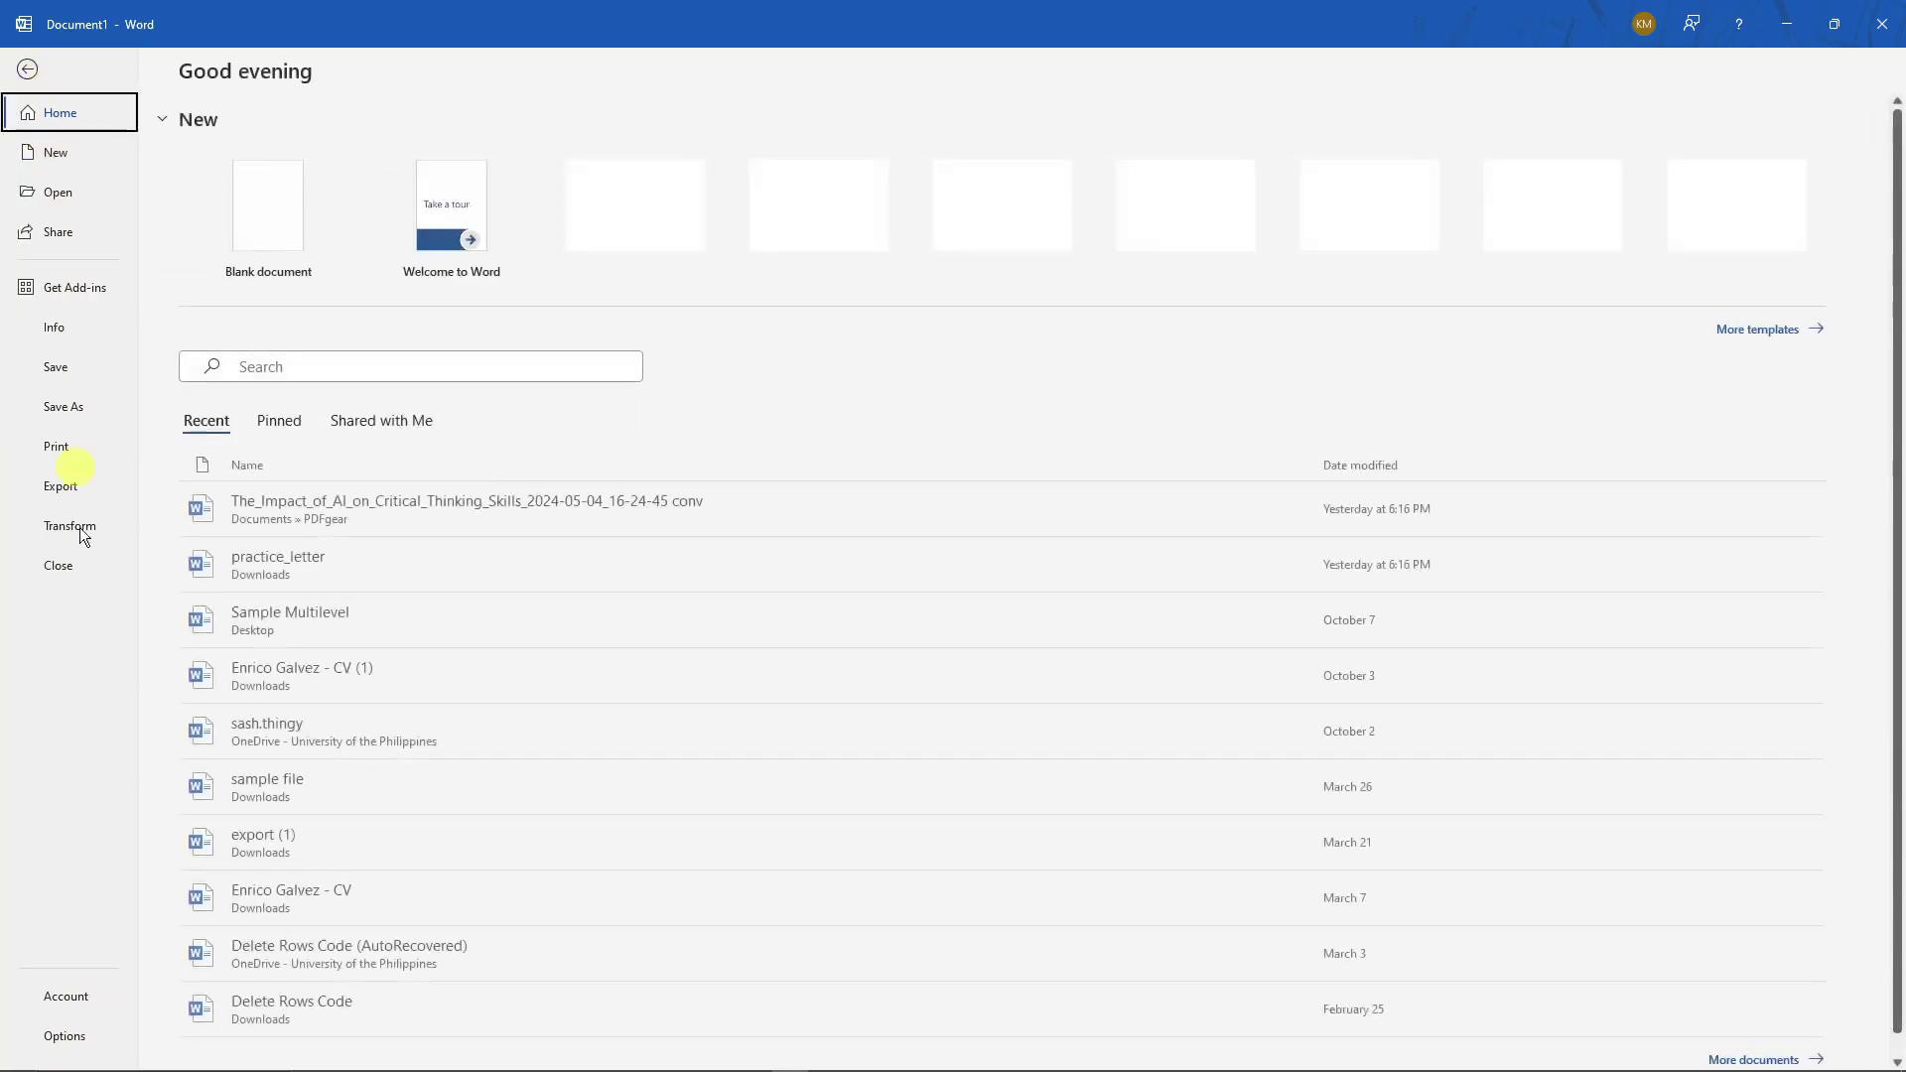
{"action": "left_click", "coordinate": [95, 1022]}
{"action": "left_click", "coordinate": [589, 280]}
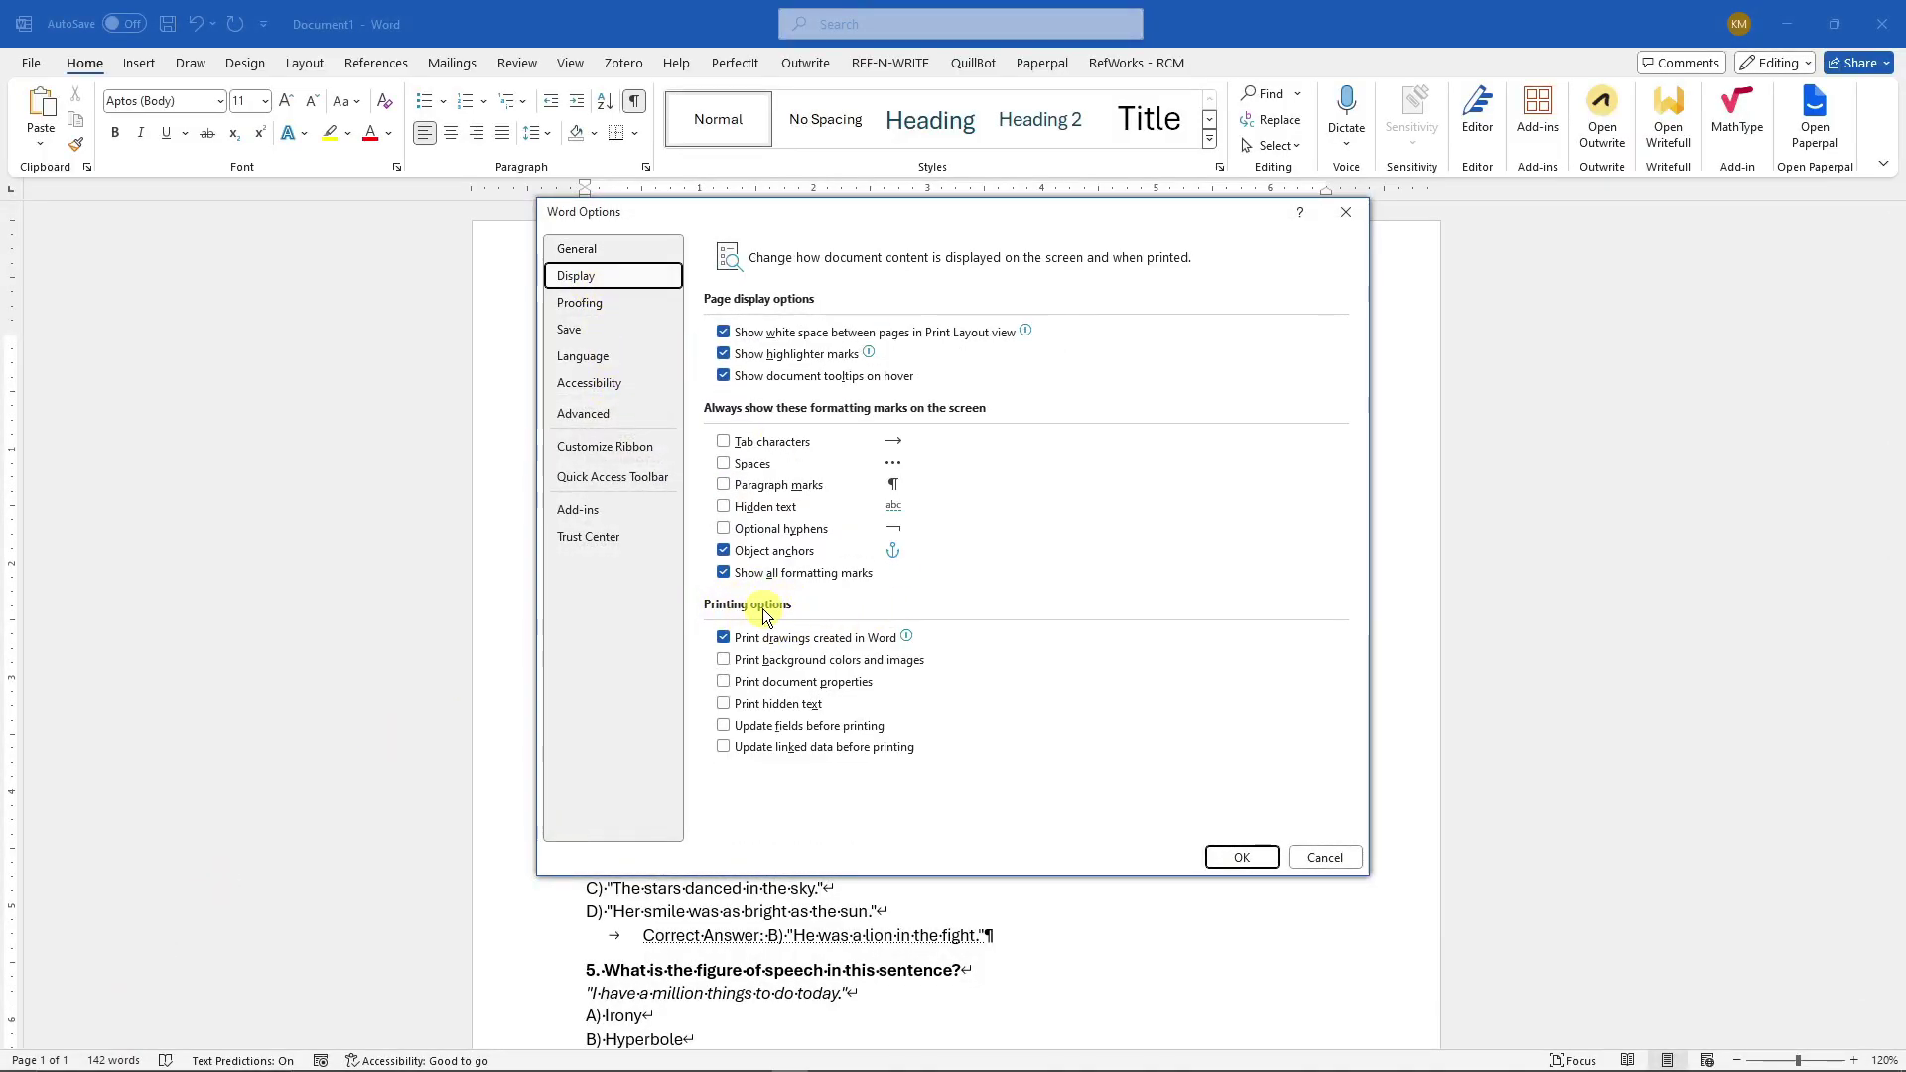
{"action": "left_click", "coordinate": [725, 701]}
{"action": "left_click", "coordinate": [1226, 853]}
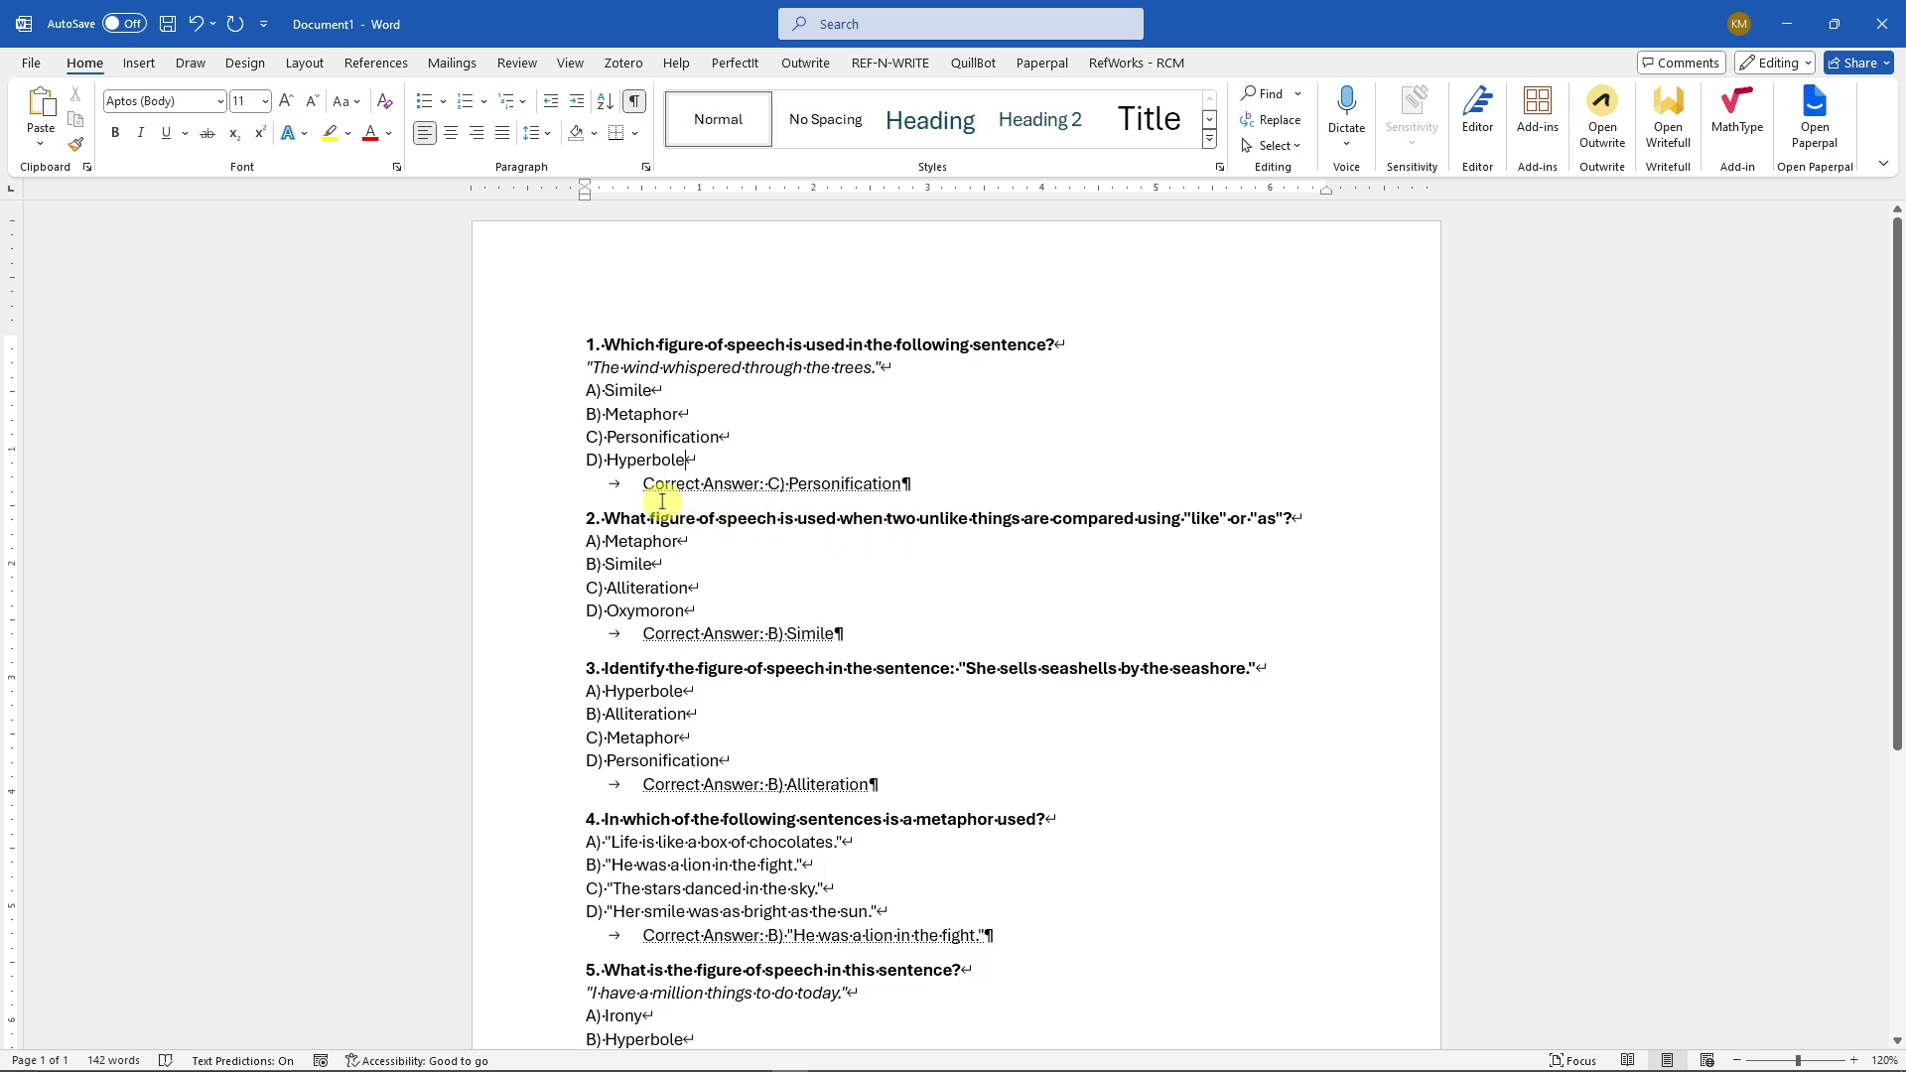
{"action": "left_click_drag", "start_coordinate": [645, 483], "coordinate": [928, 481]}
{"action": "left_click", "coordinate": [959, 479]}
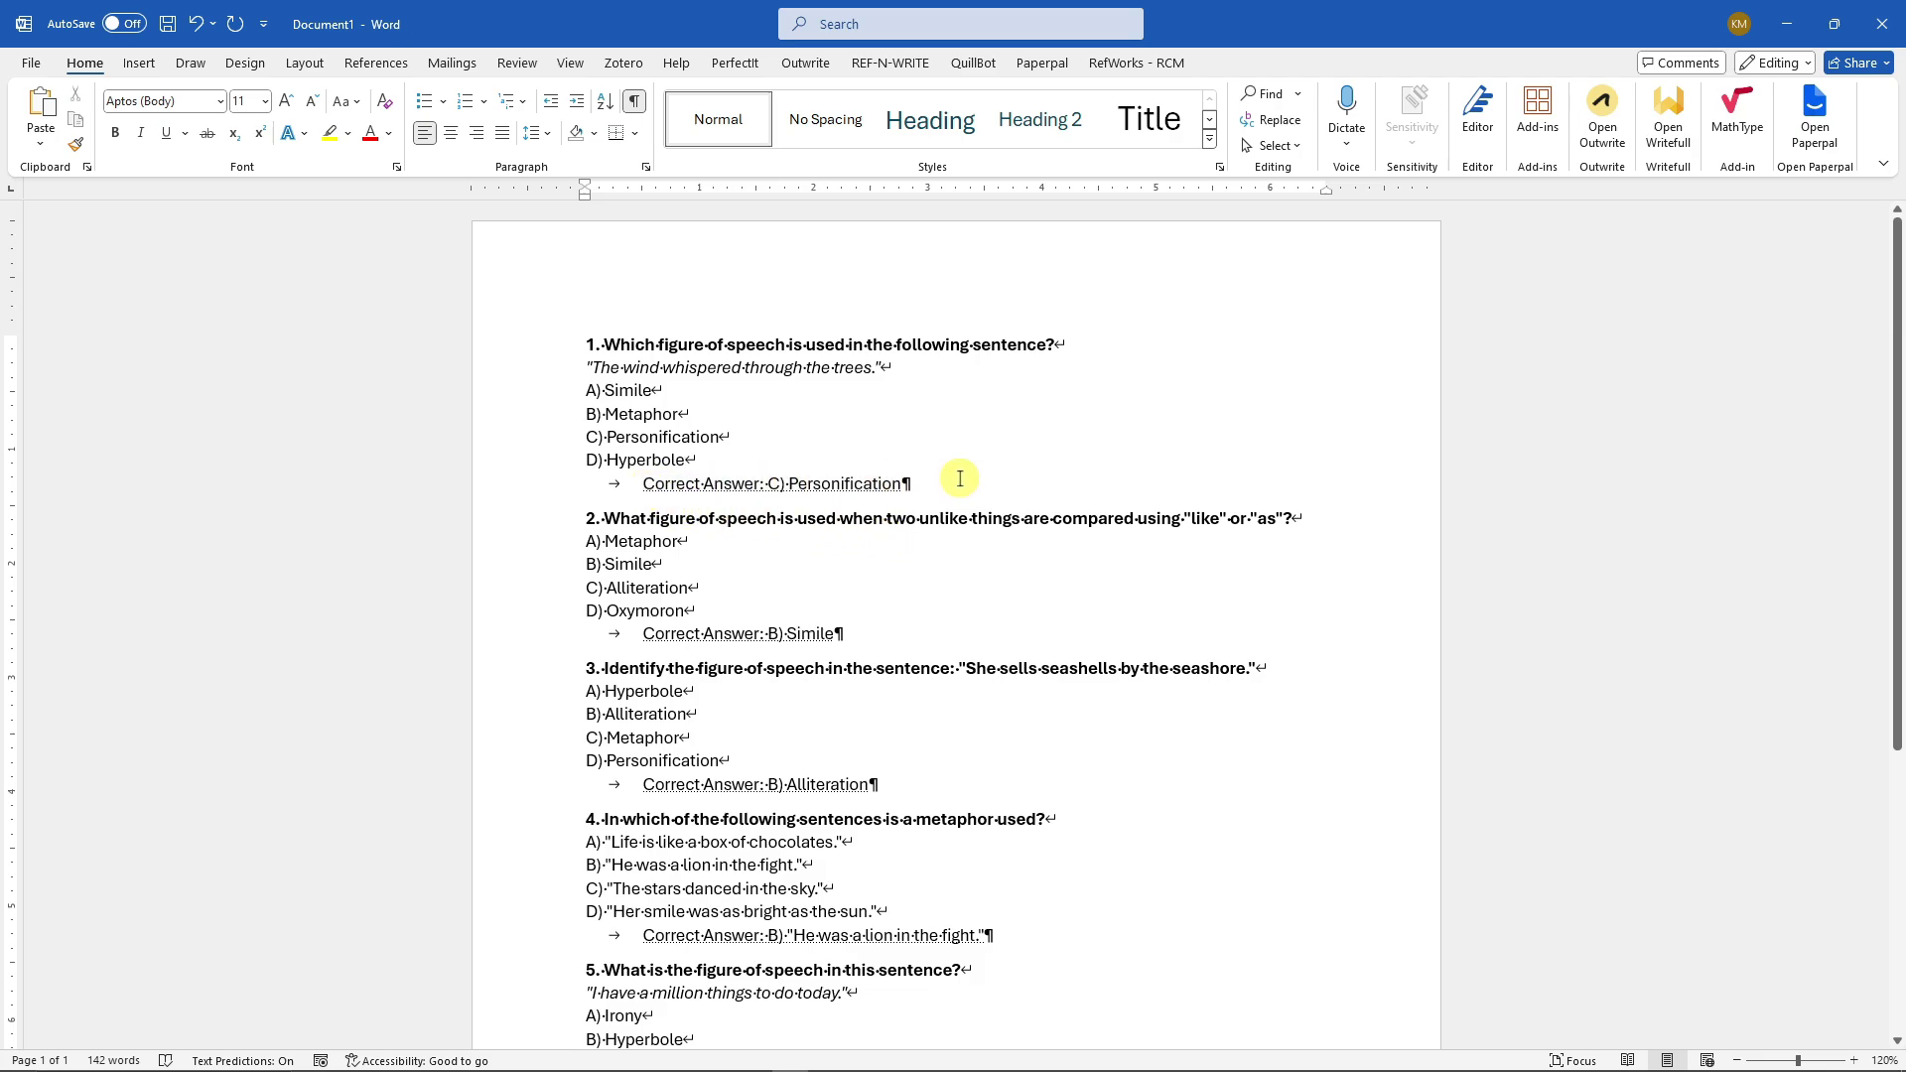
{"action": "left_click_drag", "start_coordinate": [645, 483], "coordinate": [905, 485]}
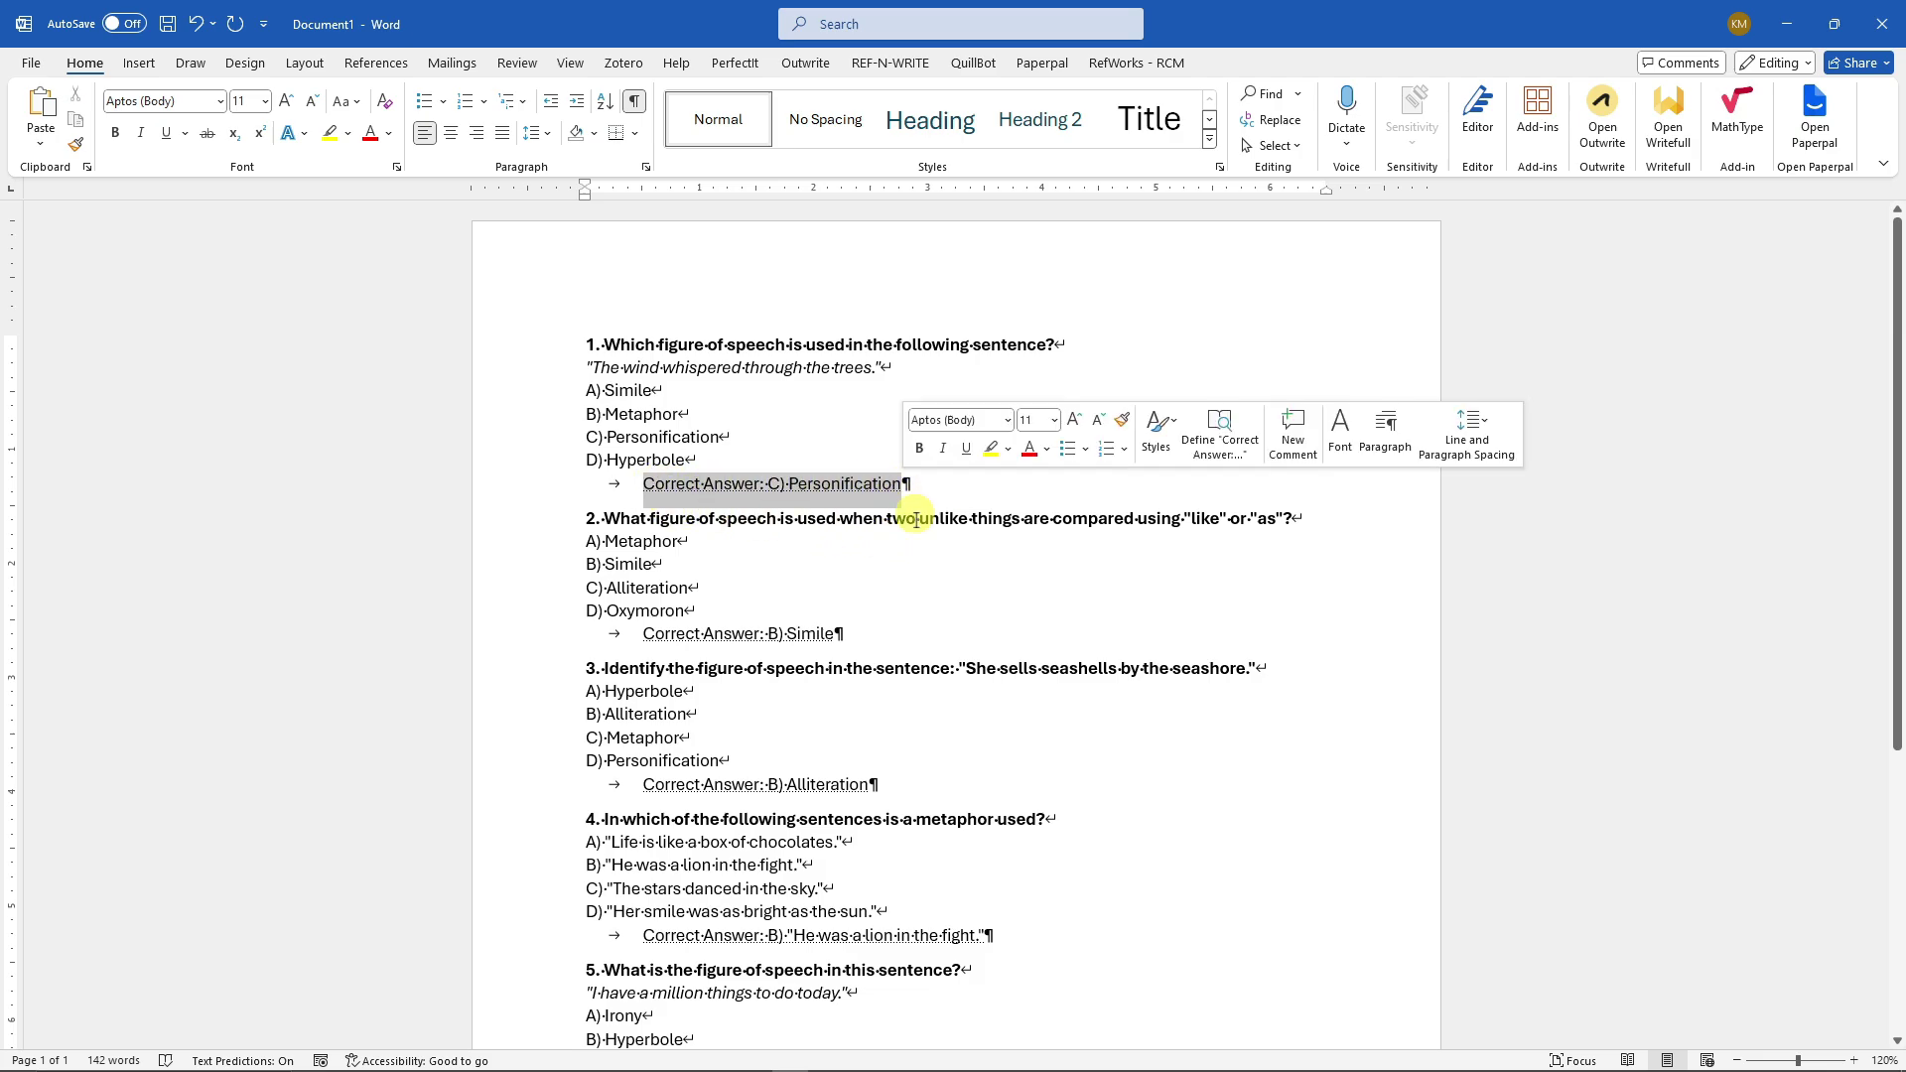
{"action": "left_click", "coordinate": [978, 631]}
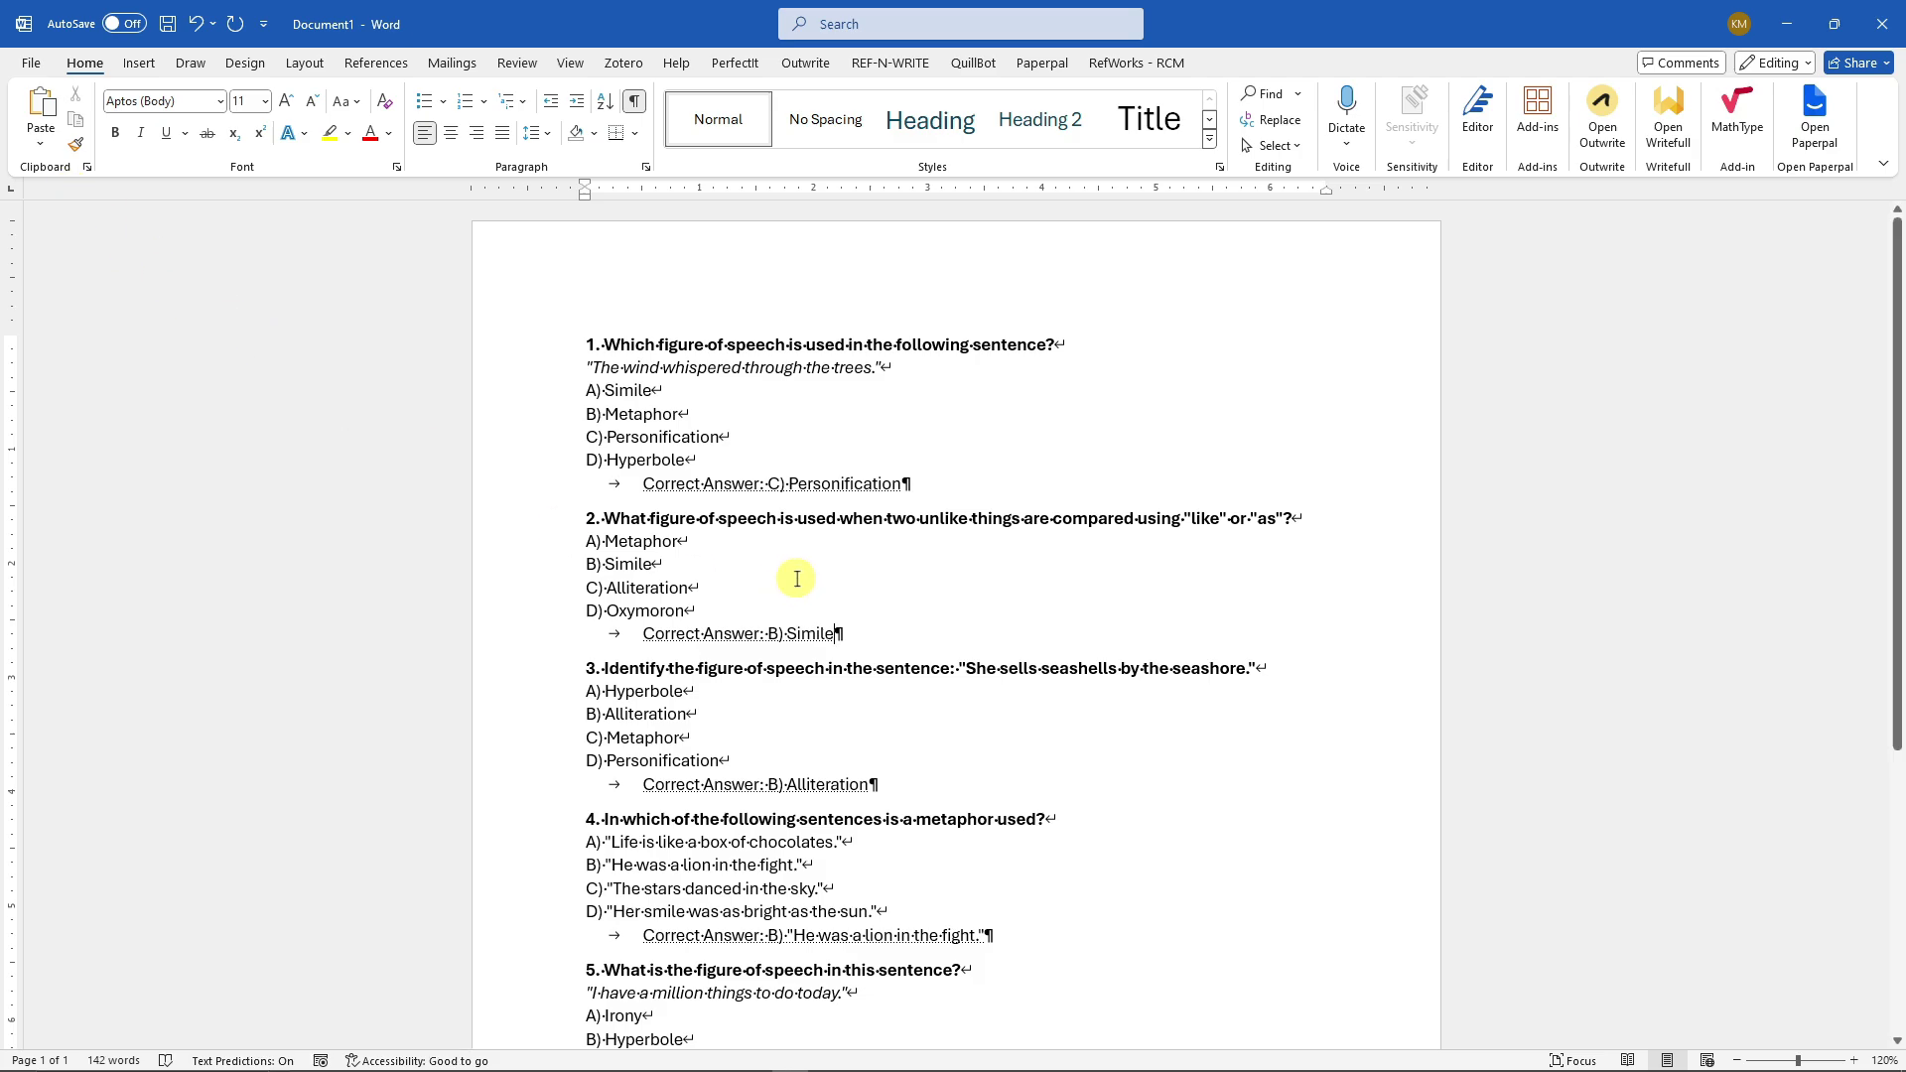
{"action": "left_click", "coordinate": [633, 100]}
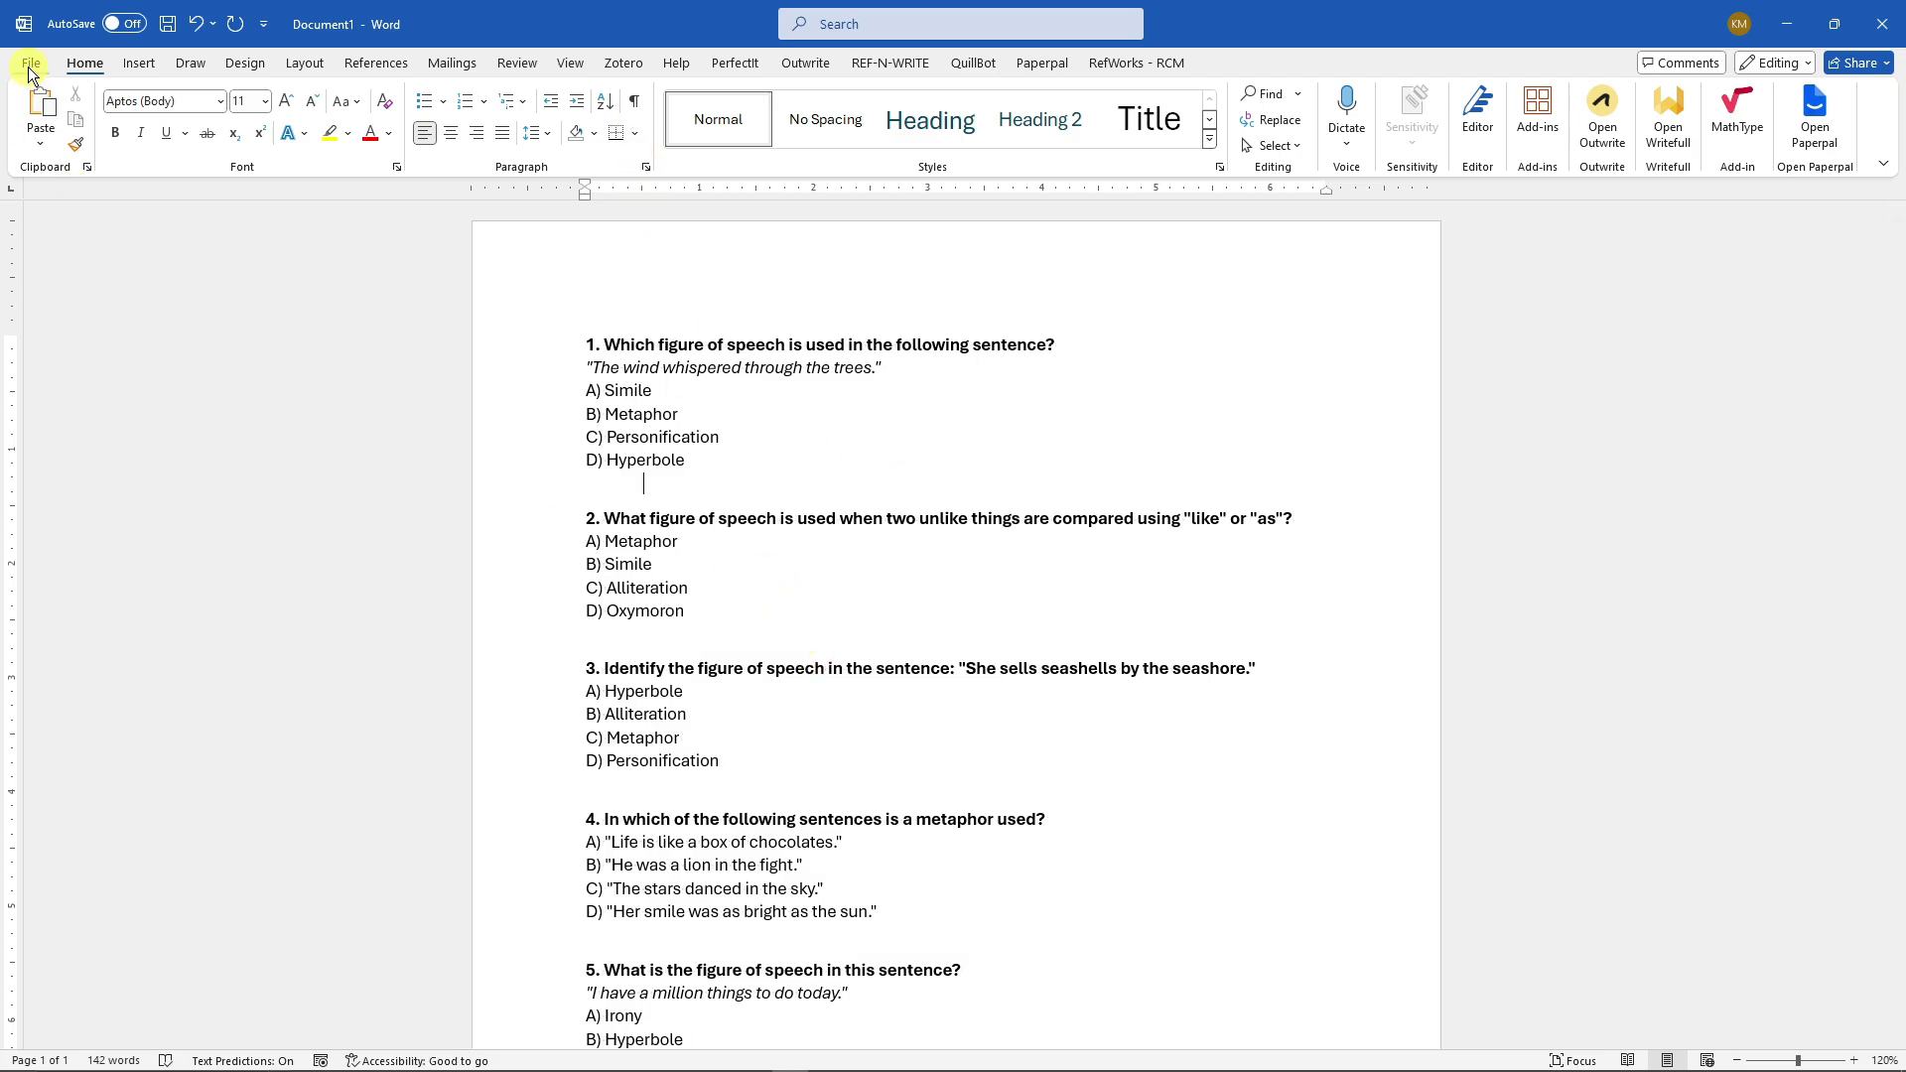
{"action": "left_click", "coordinate": [633, 100]}
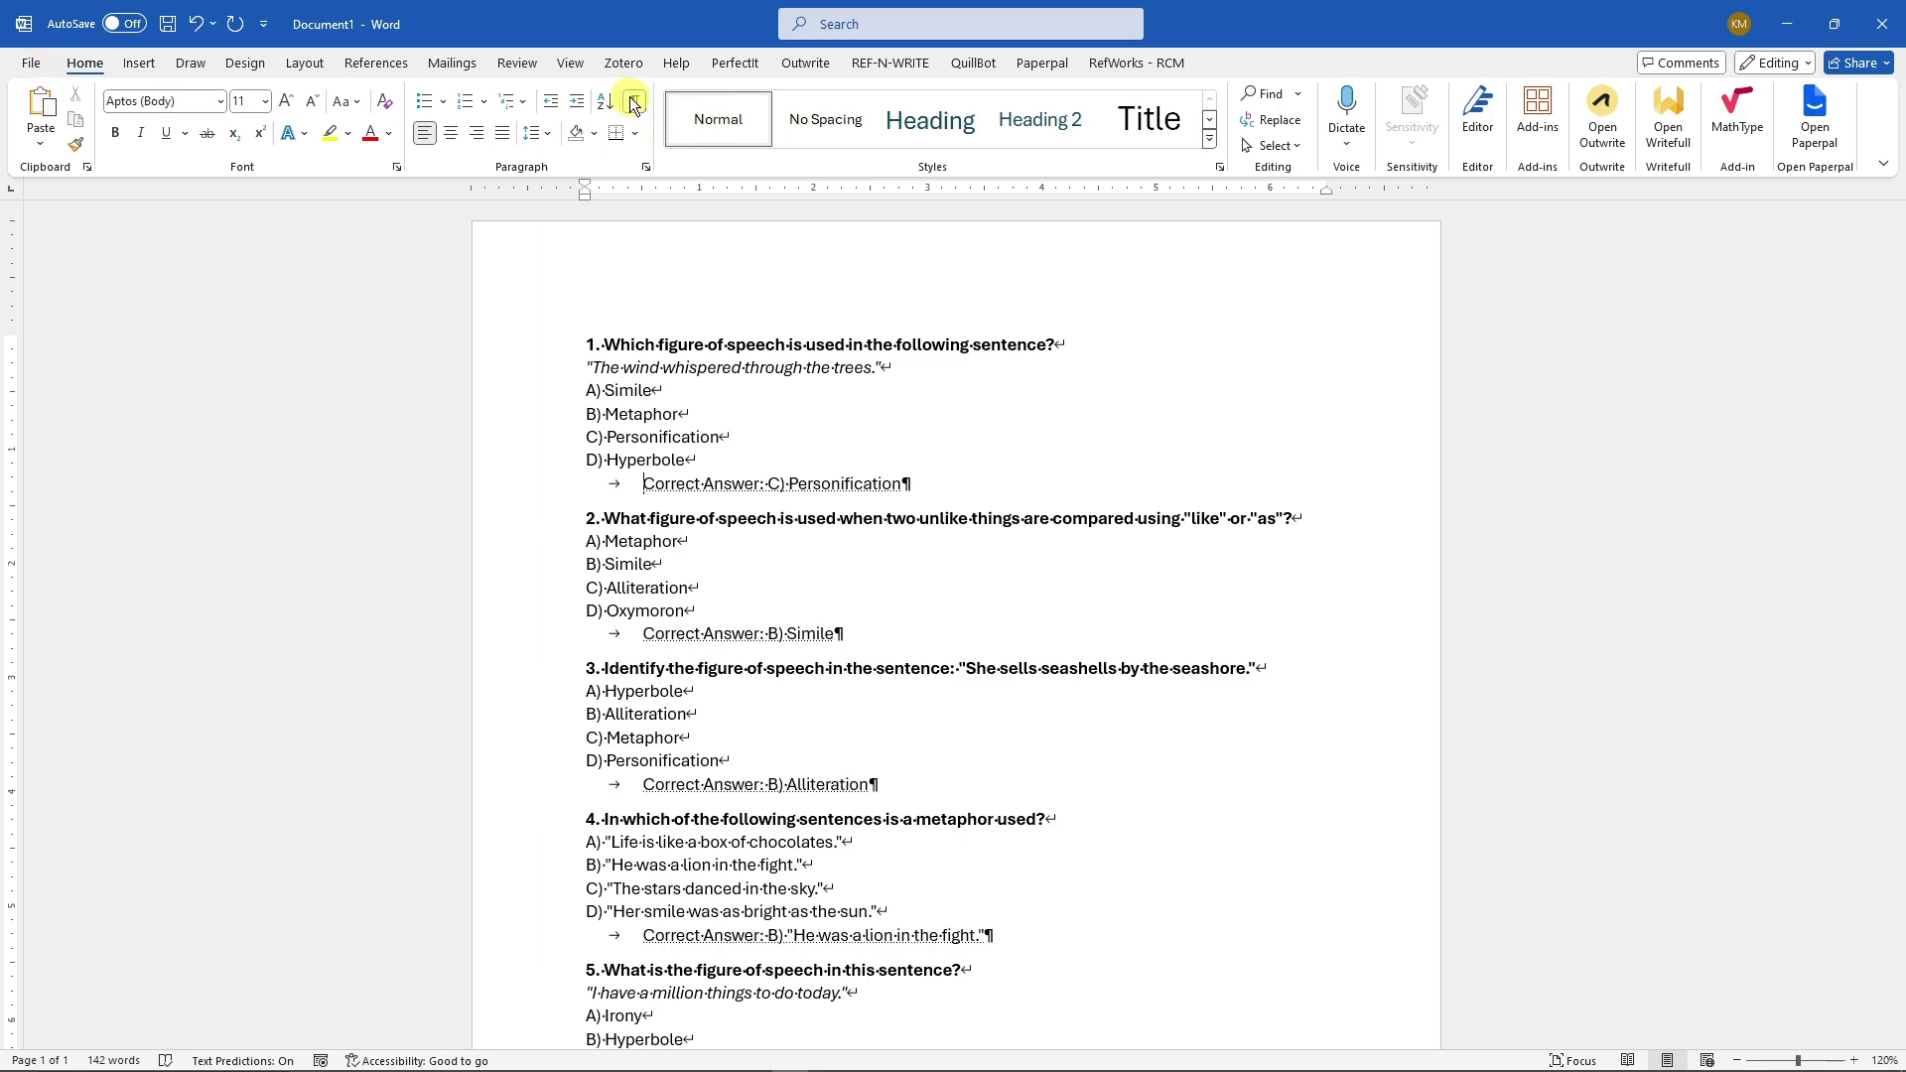
{"action": "left_click", "coordinate": [31, 62]}
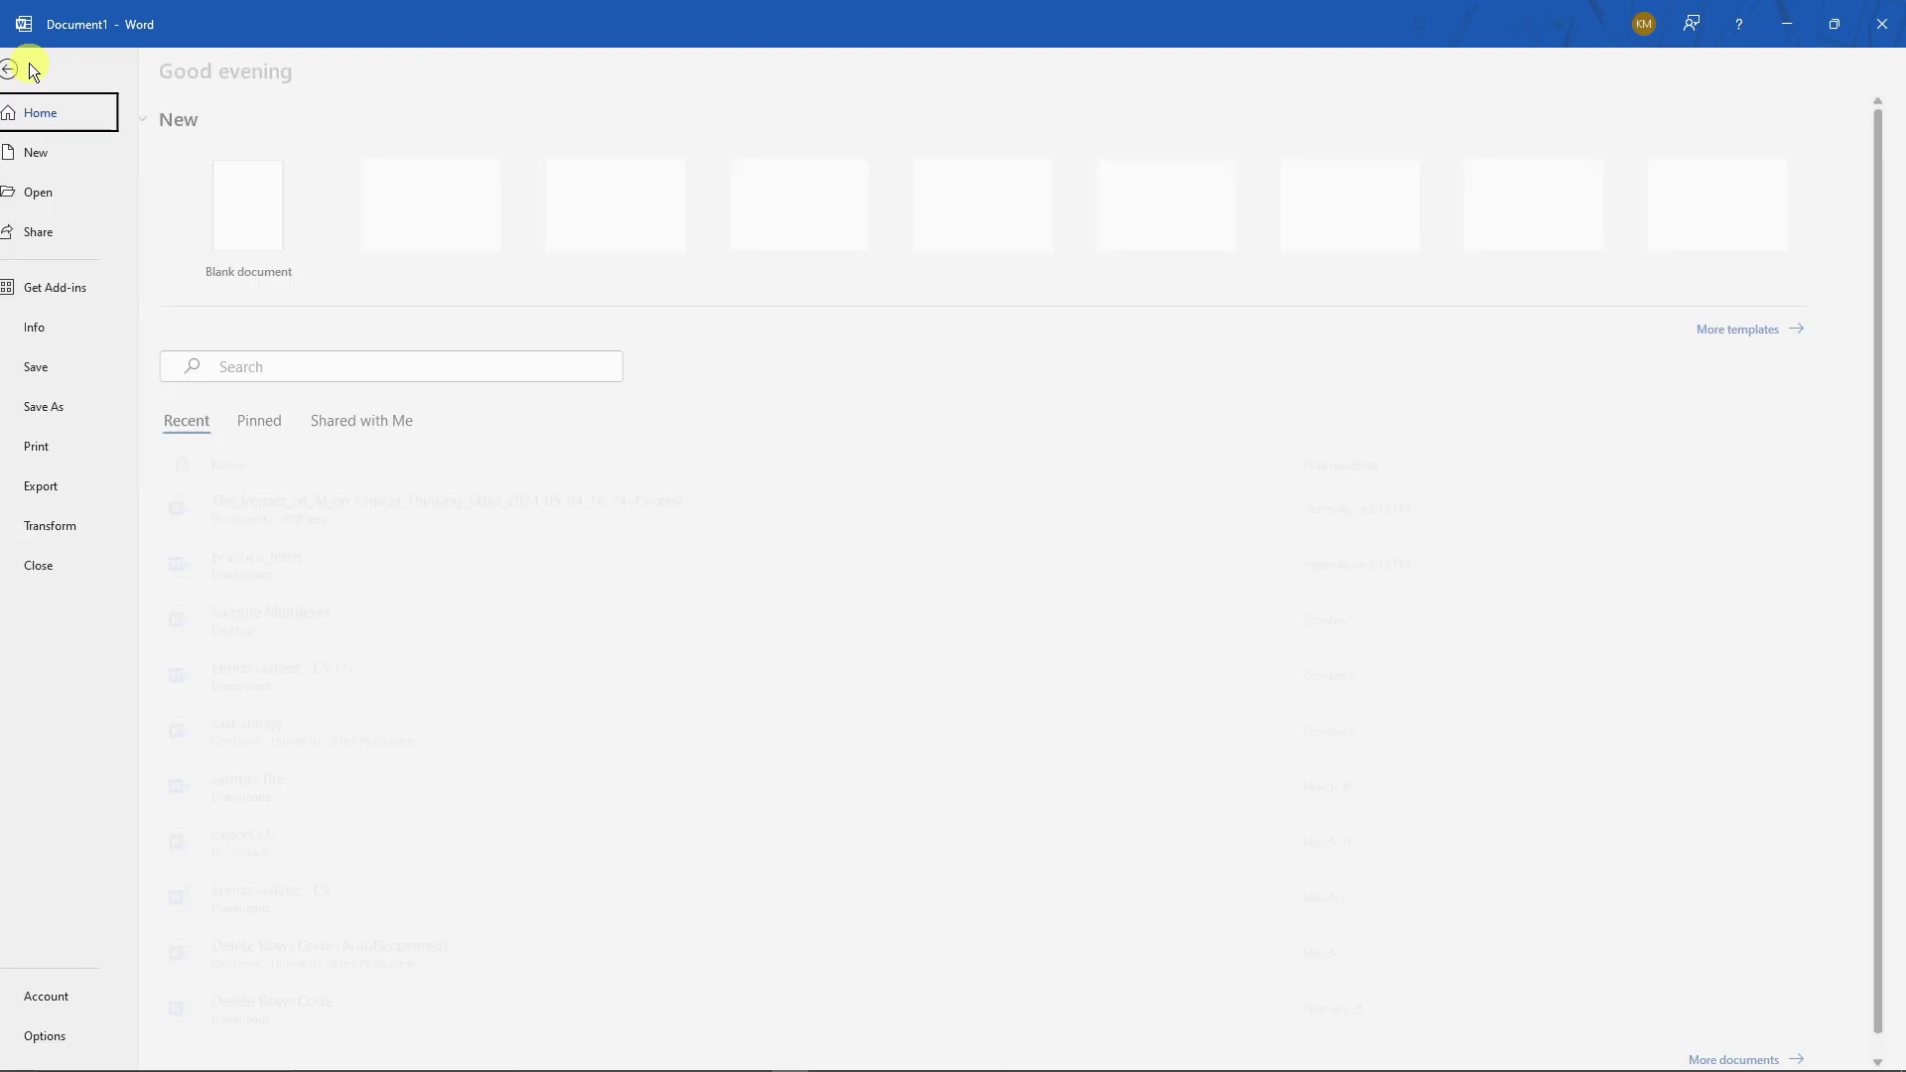
{"action": "left_click", "coordinate": [65, 452]}
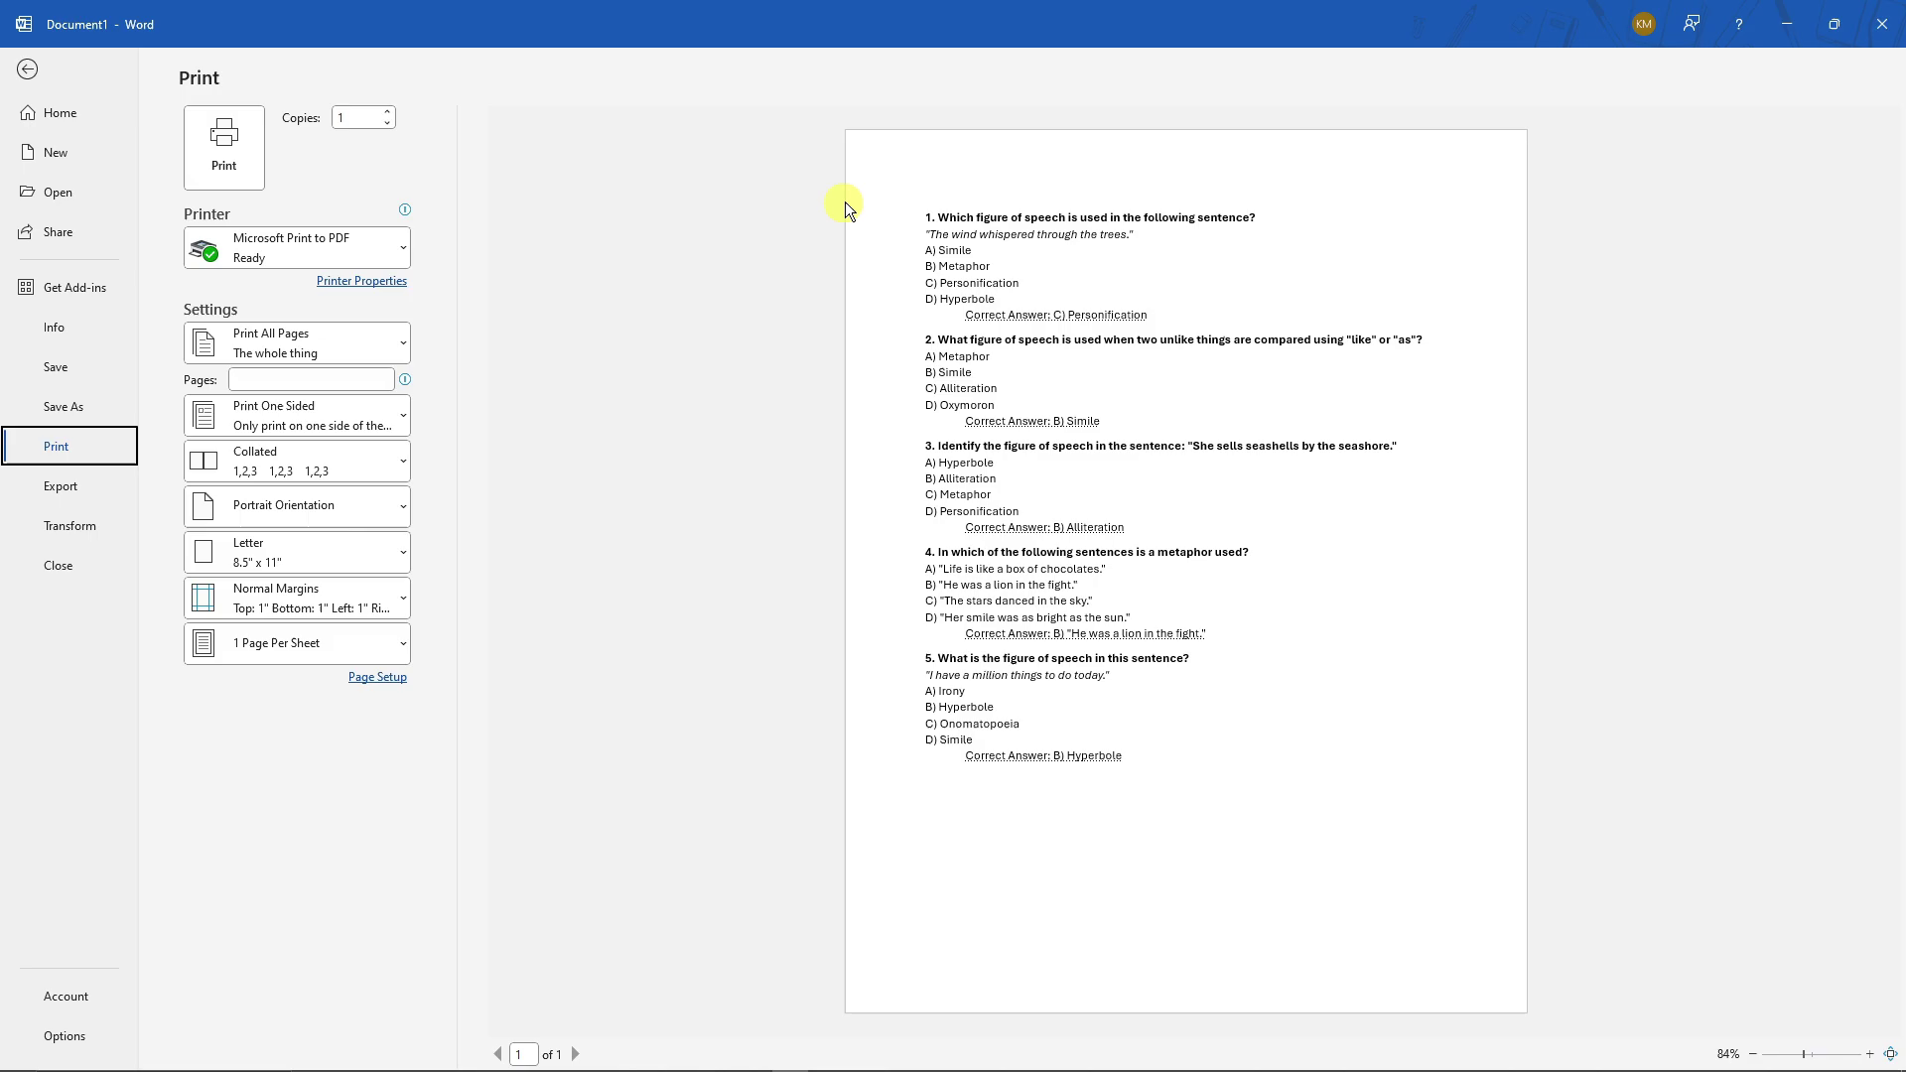
{"action": "left_click", "coordinate": [28, 71]}
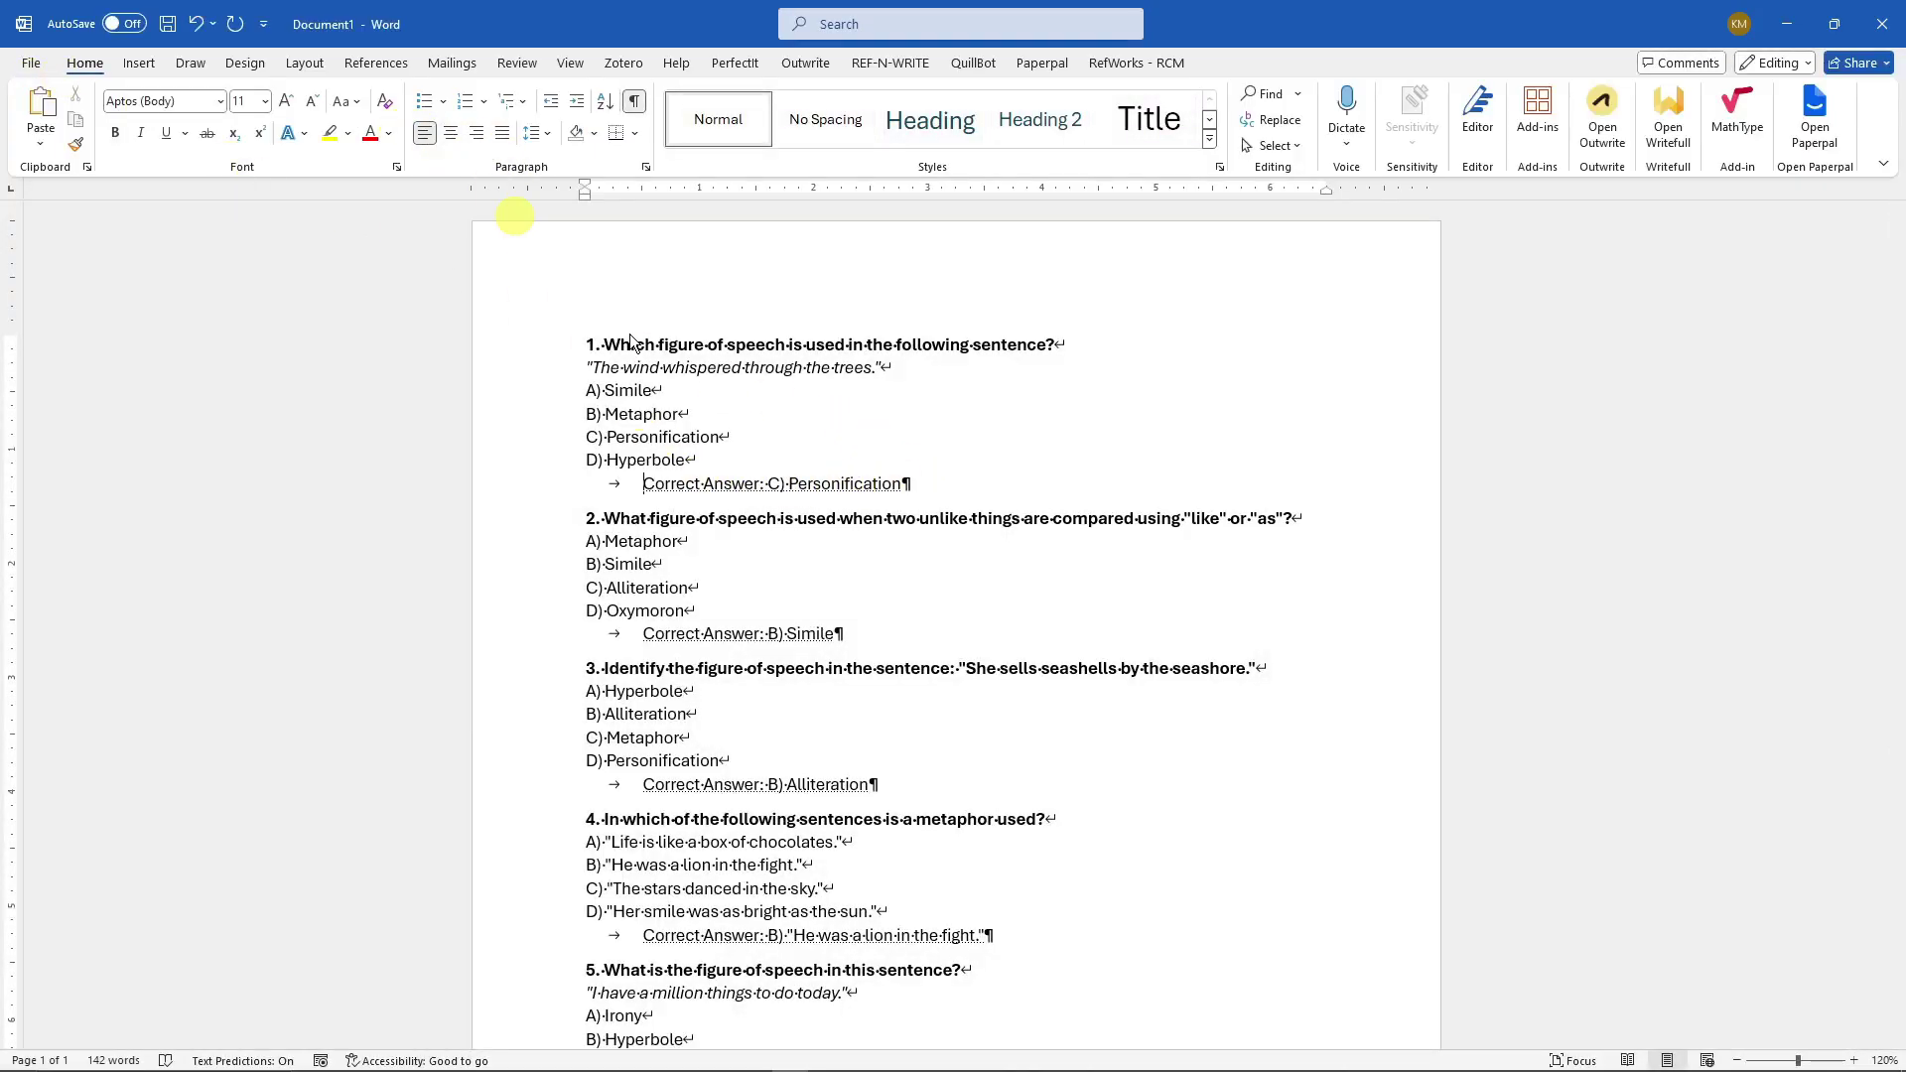
Make the first Correct Answer line bold and the second one red.
{"action": "left_click_drag", "start_coordinate": [644, 484], "coordinate": [888, 488]}
{"action": "key", "text": "ctrl+b"}
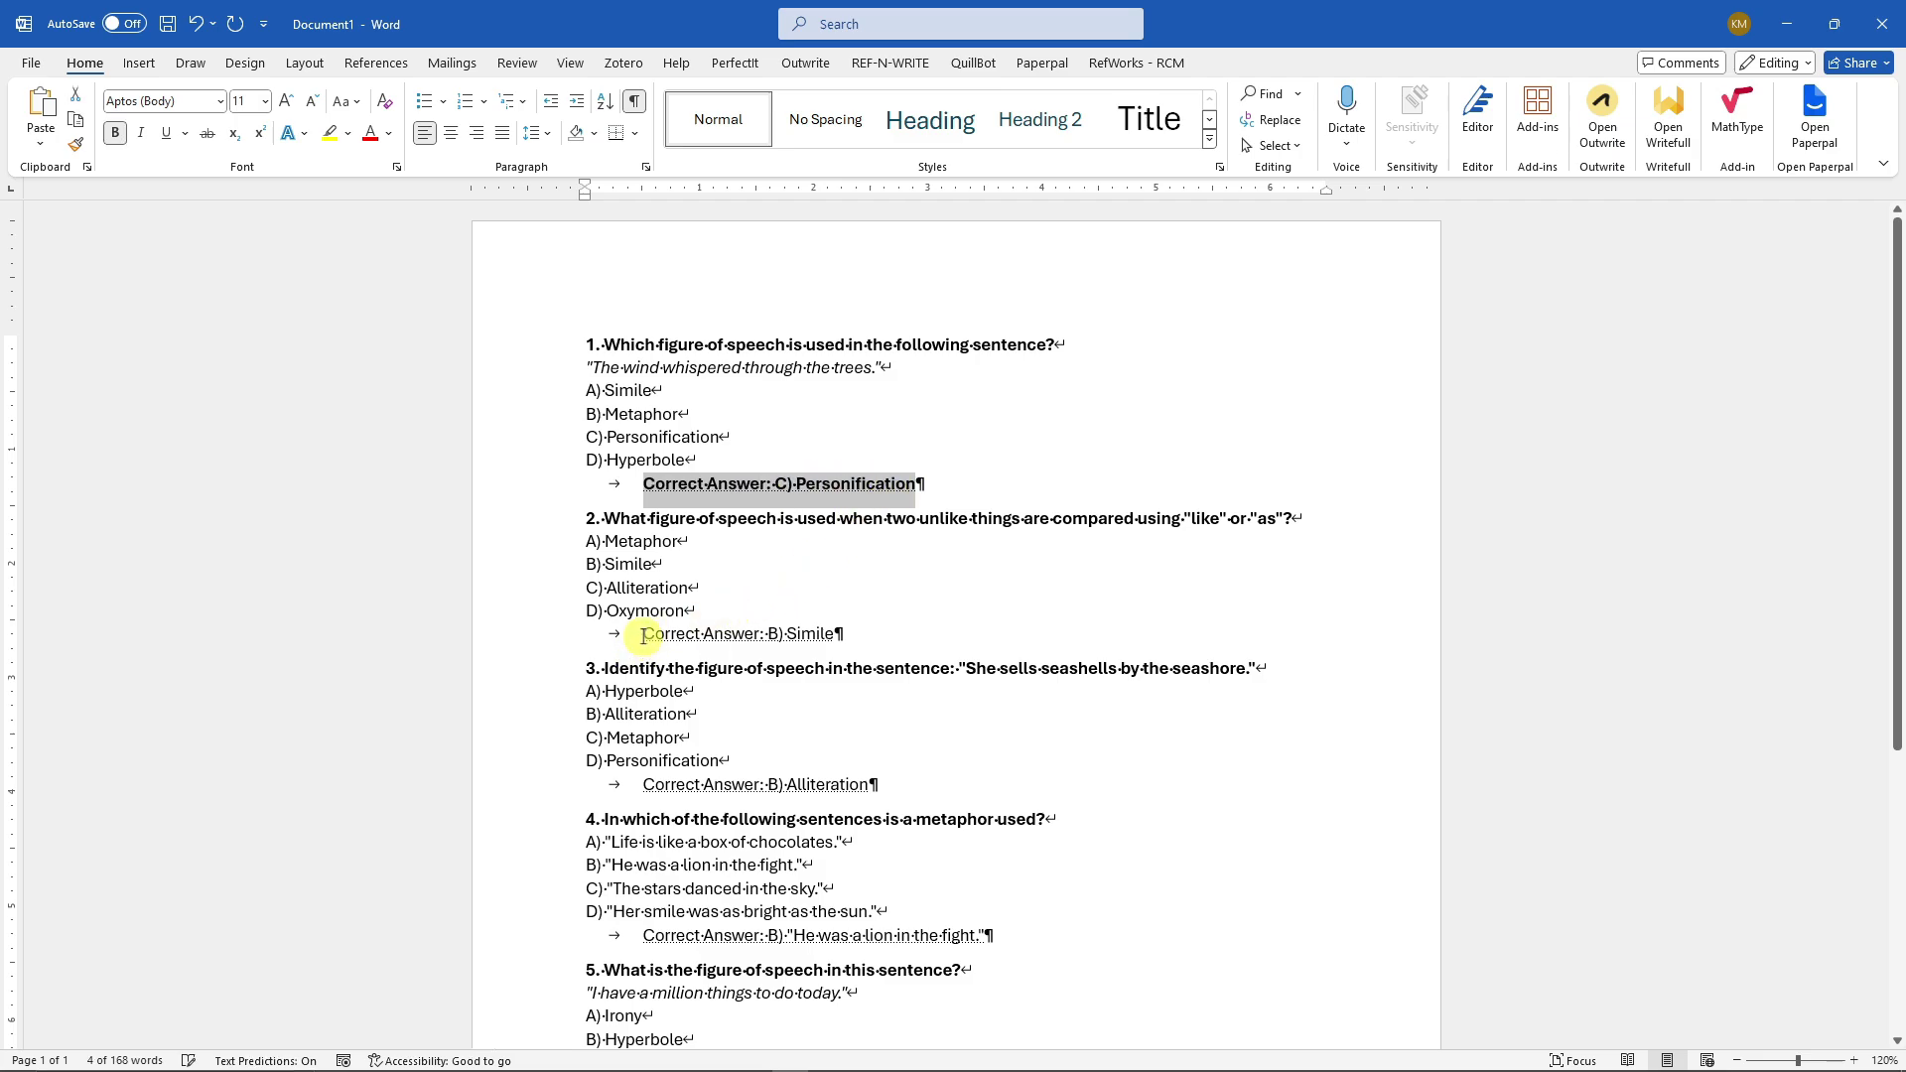
{"action": "left_click_drag", "start_coordinate": [644, 633], "coordinate": [834, 636]}
{"action": "left_click", "coordinate": [371, 132]}
{"action": "left_click", "coordinate": [1229, 468]}
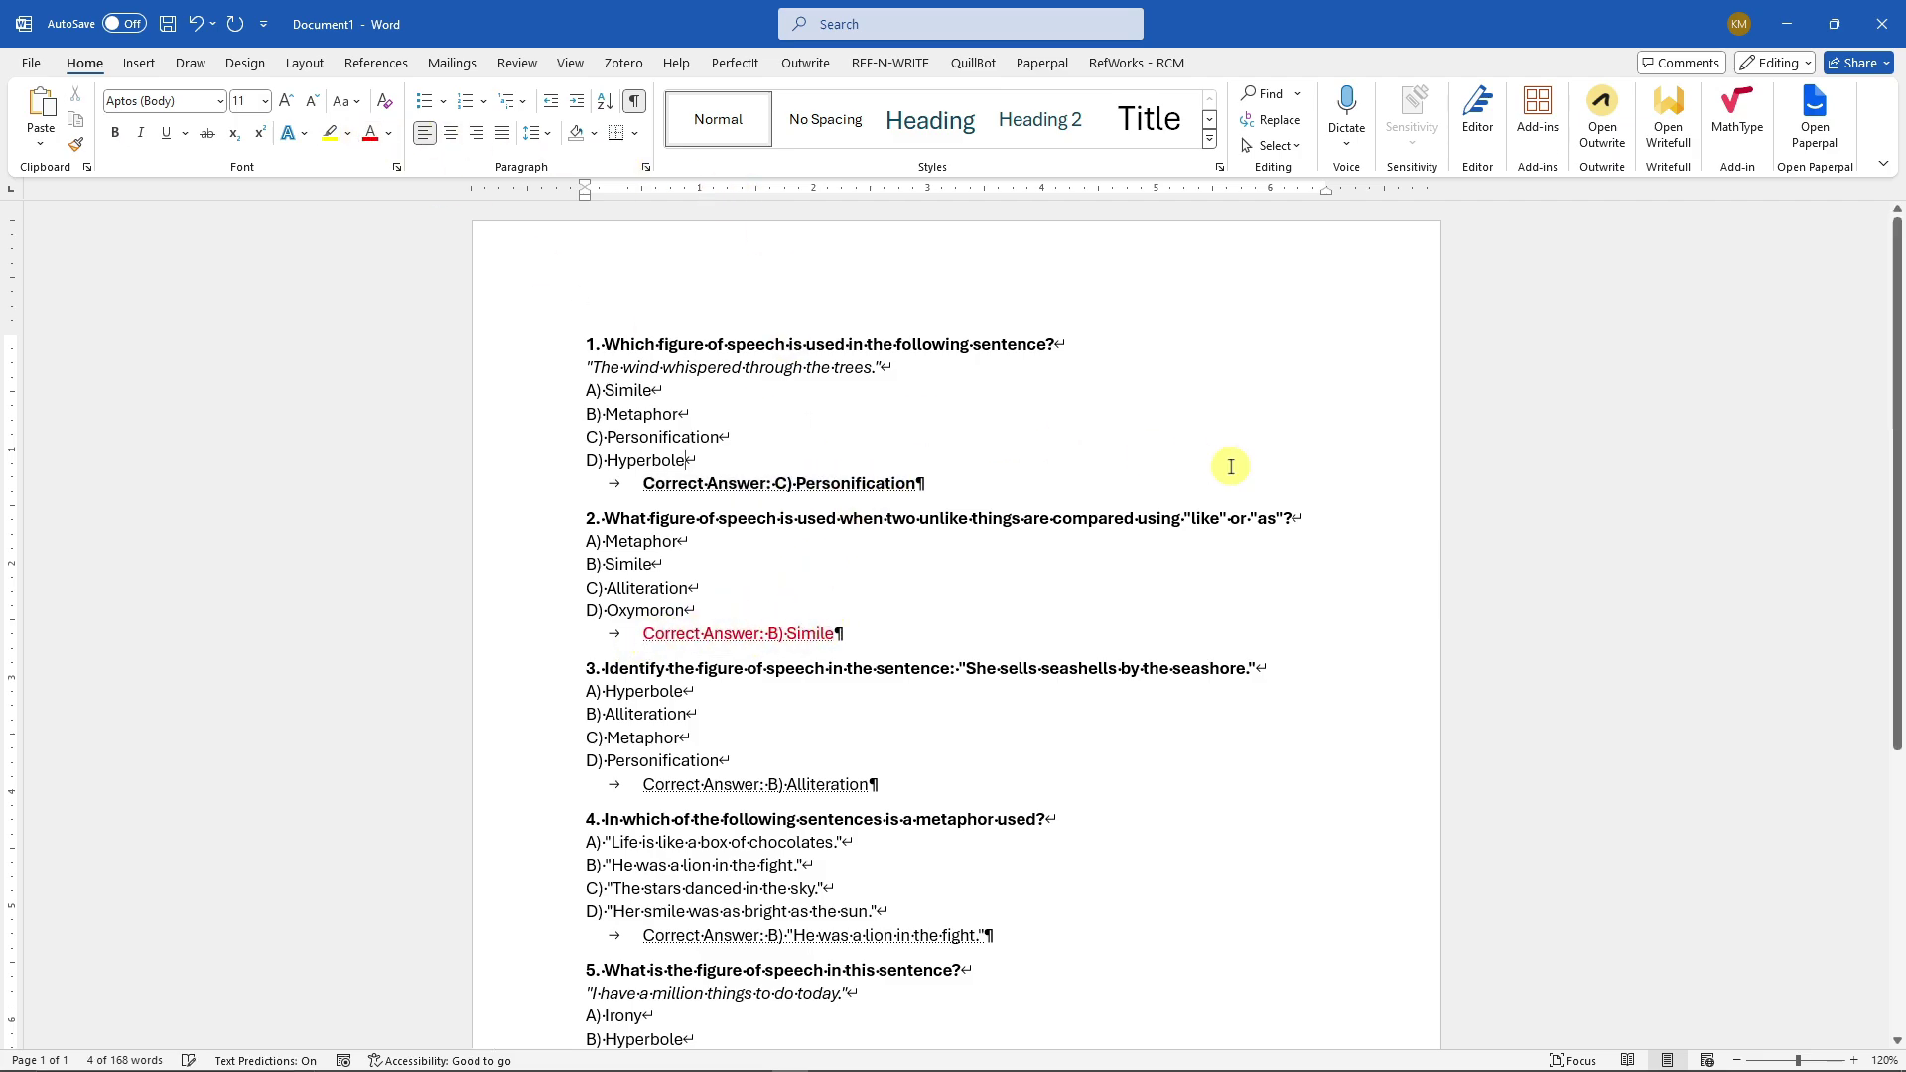
Type 'NAME: DATE' in the page header, then erase it and return to the body.
{"action": "double_click", "coordinate": [622, 279]}
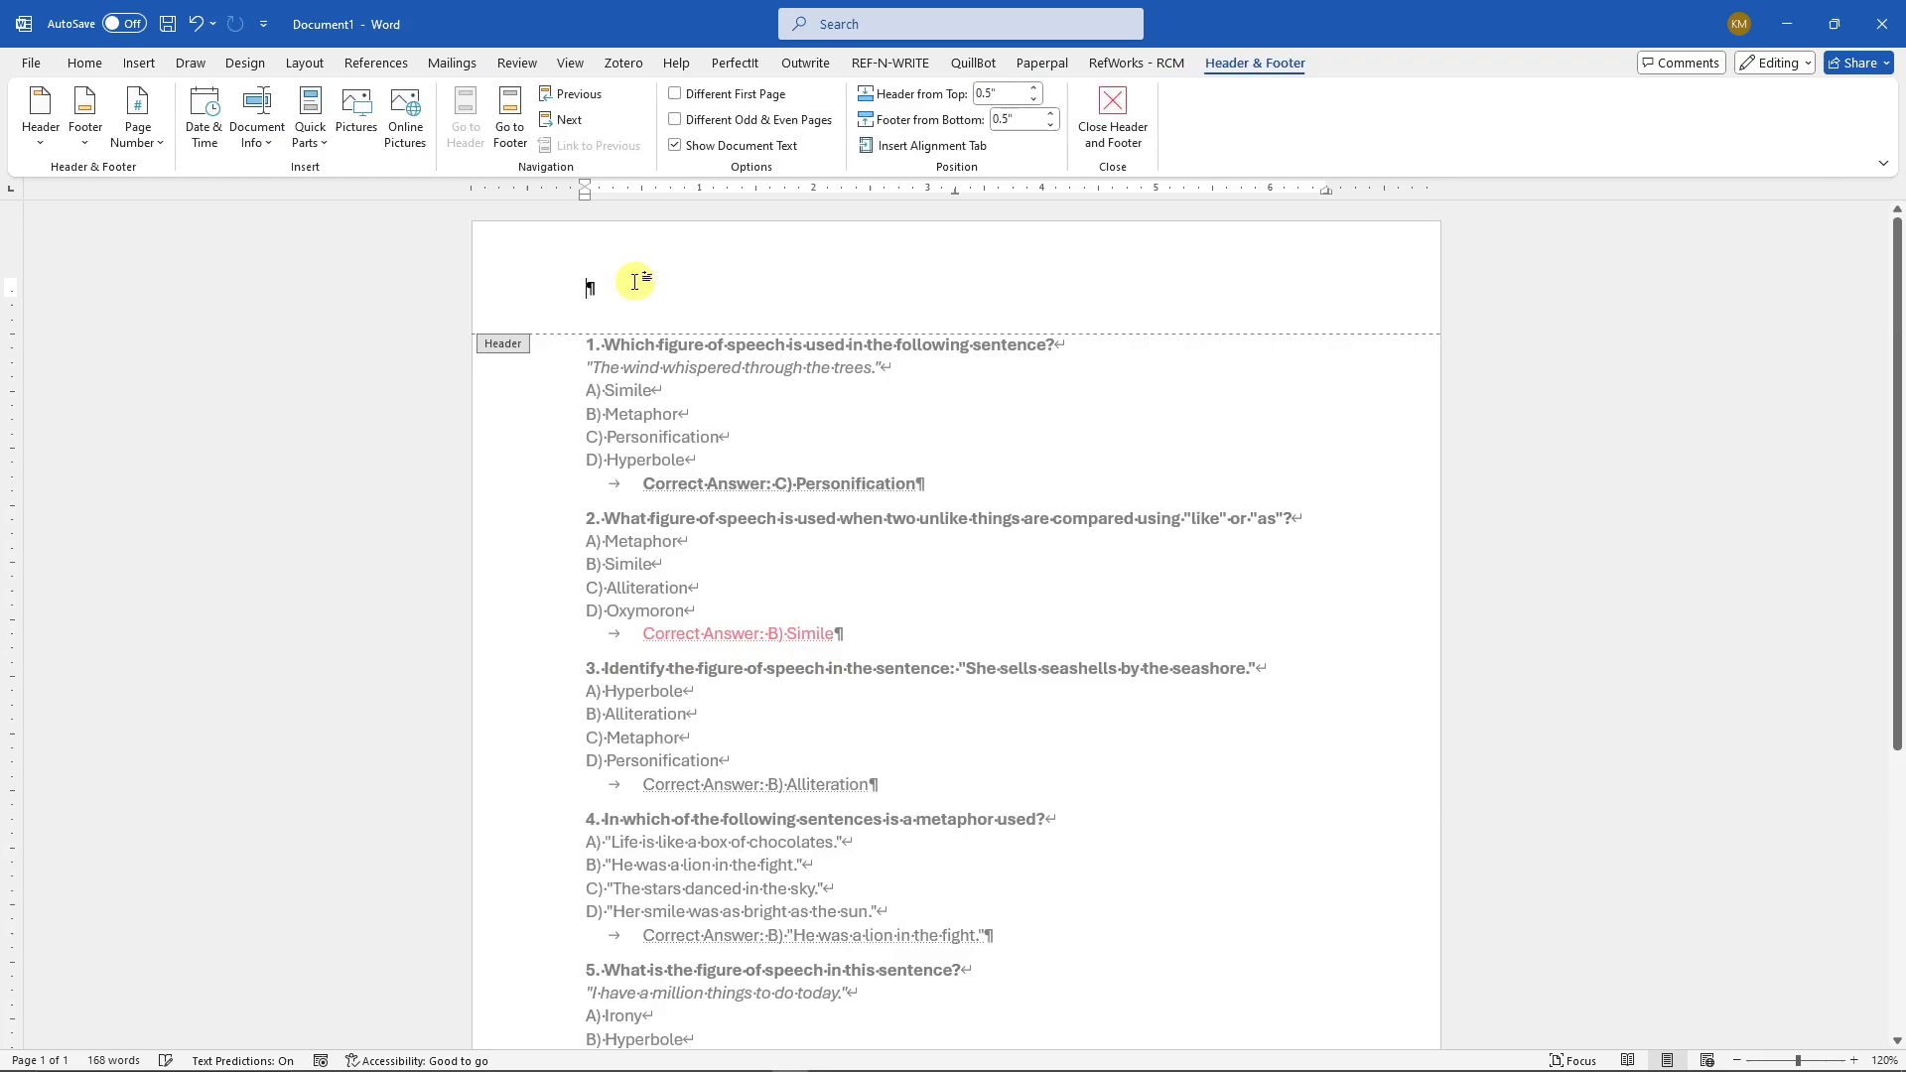
{"action": "type", "text": "NAME"}
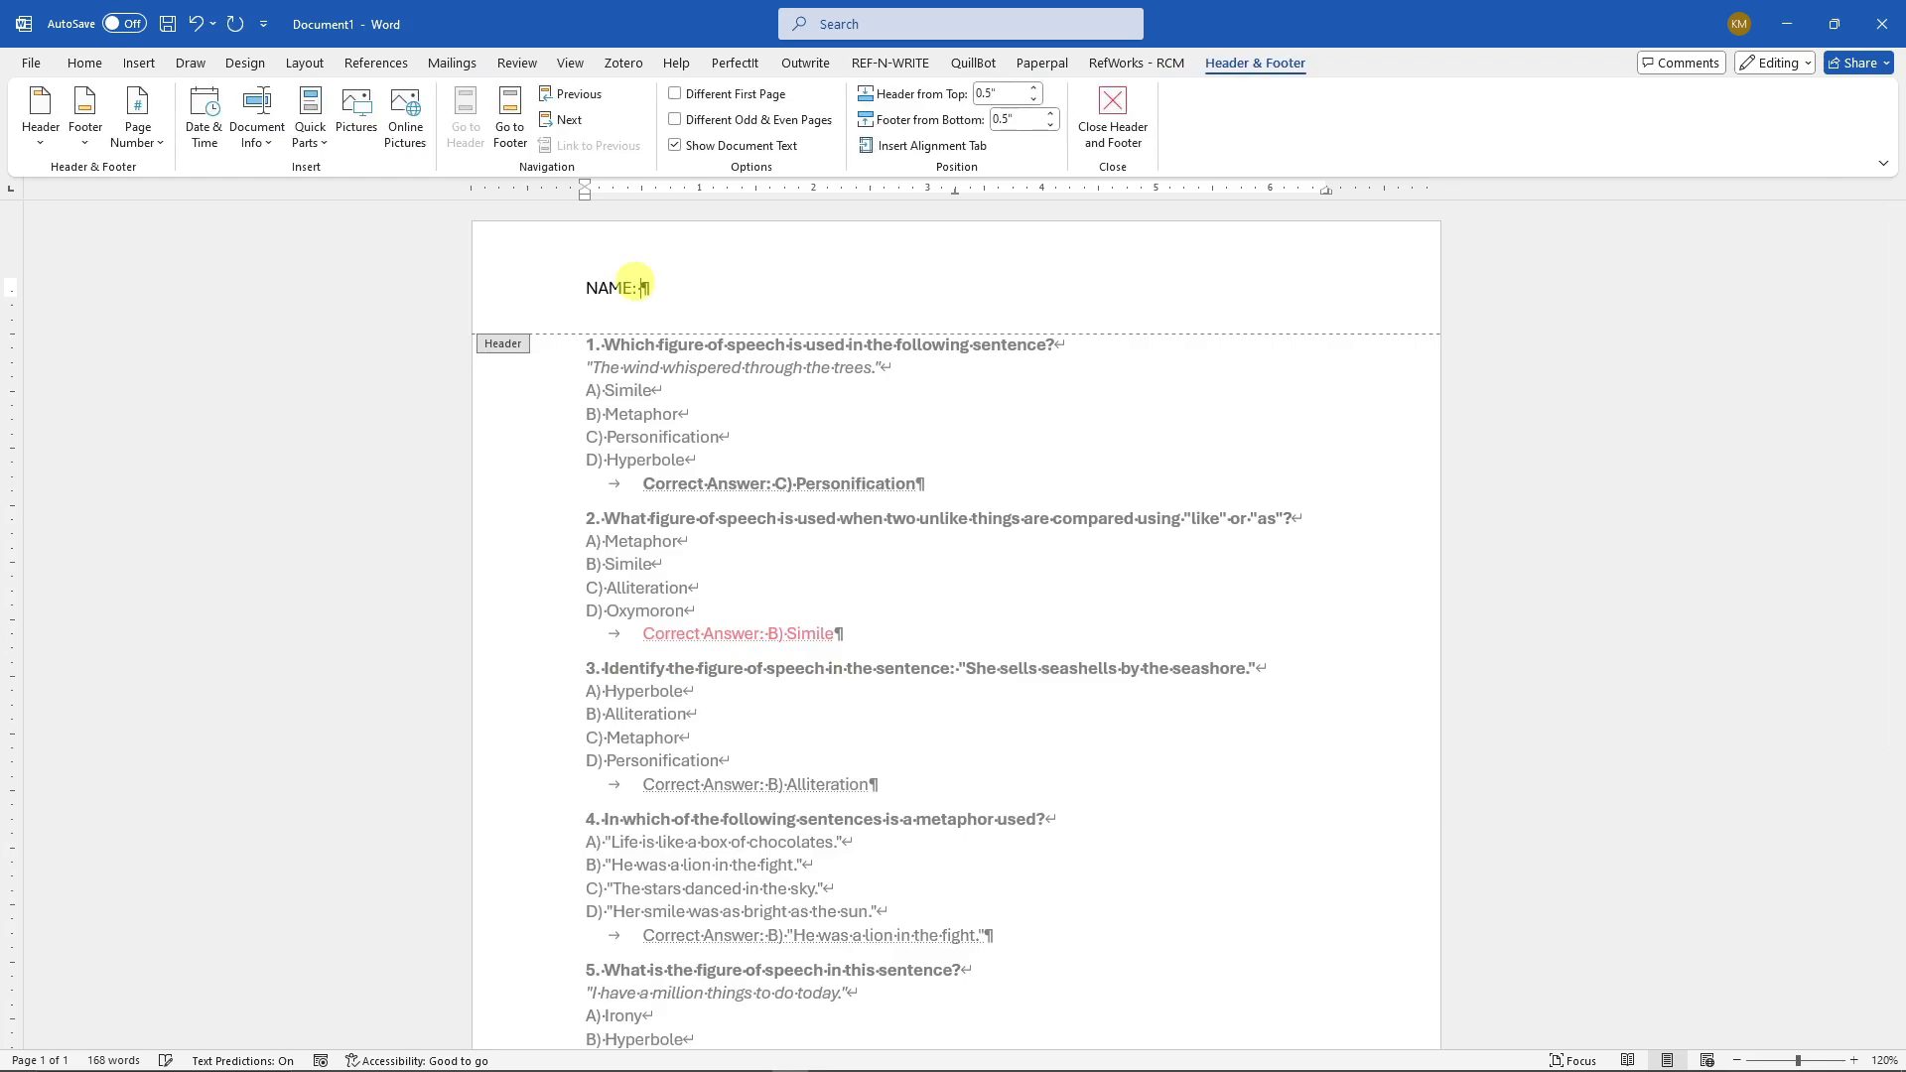
{"action": "type", "text": ": DATE"}
{"action": "key", "text": "BackSpace"}
{"action": "key", "text": "BackSpace"}
{"action": "key", "text": "BackSpace"}
{"action": "key", "text": "BackSpace"}
{"action": "key", "text": "BackSpace"}
{"action": "key", "text": "BackSpace"}
{"action": "key", "text": "BackSpace"}
{"action": "key", "text": "BackSpace"}
{"action": "key", "text": "BackSpace"}
{"action": "key", "text": "BackSpace"}
{"action": "double_click", "coordinate": [1219, 474]}
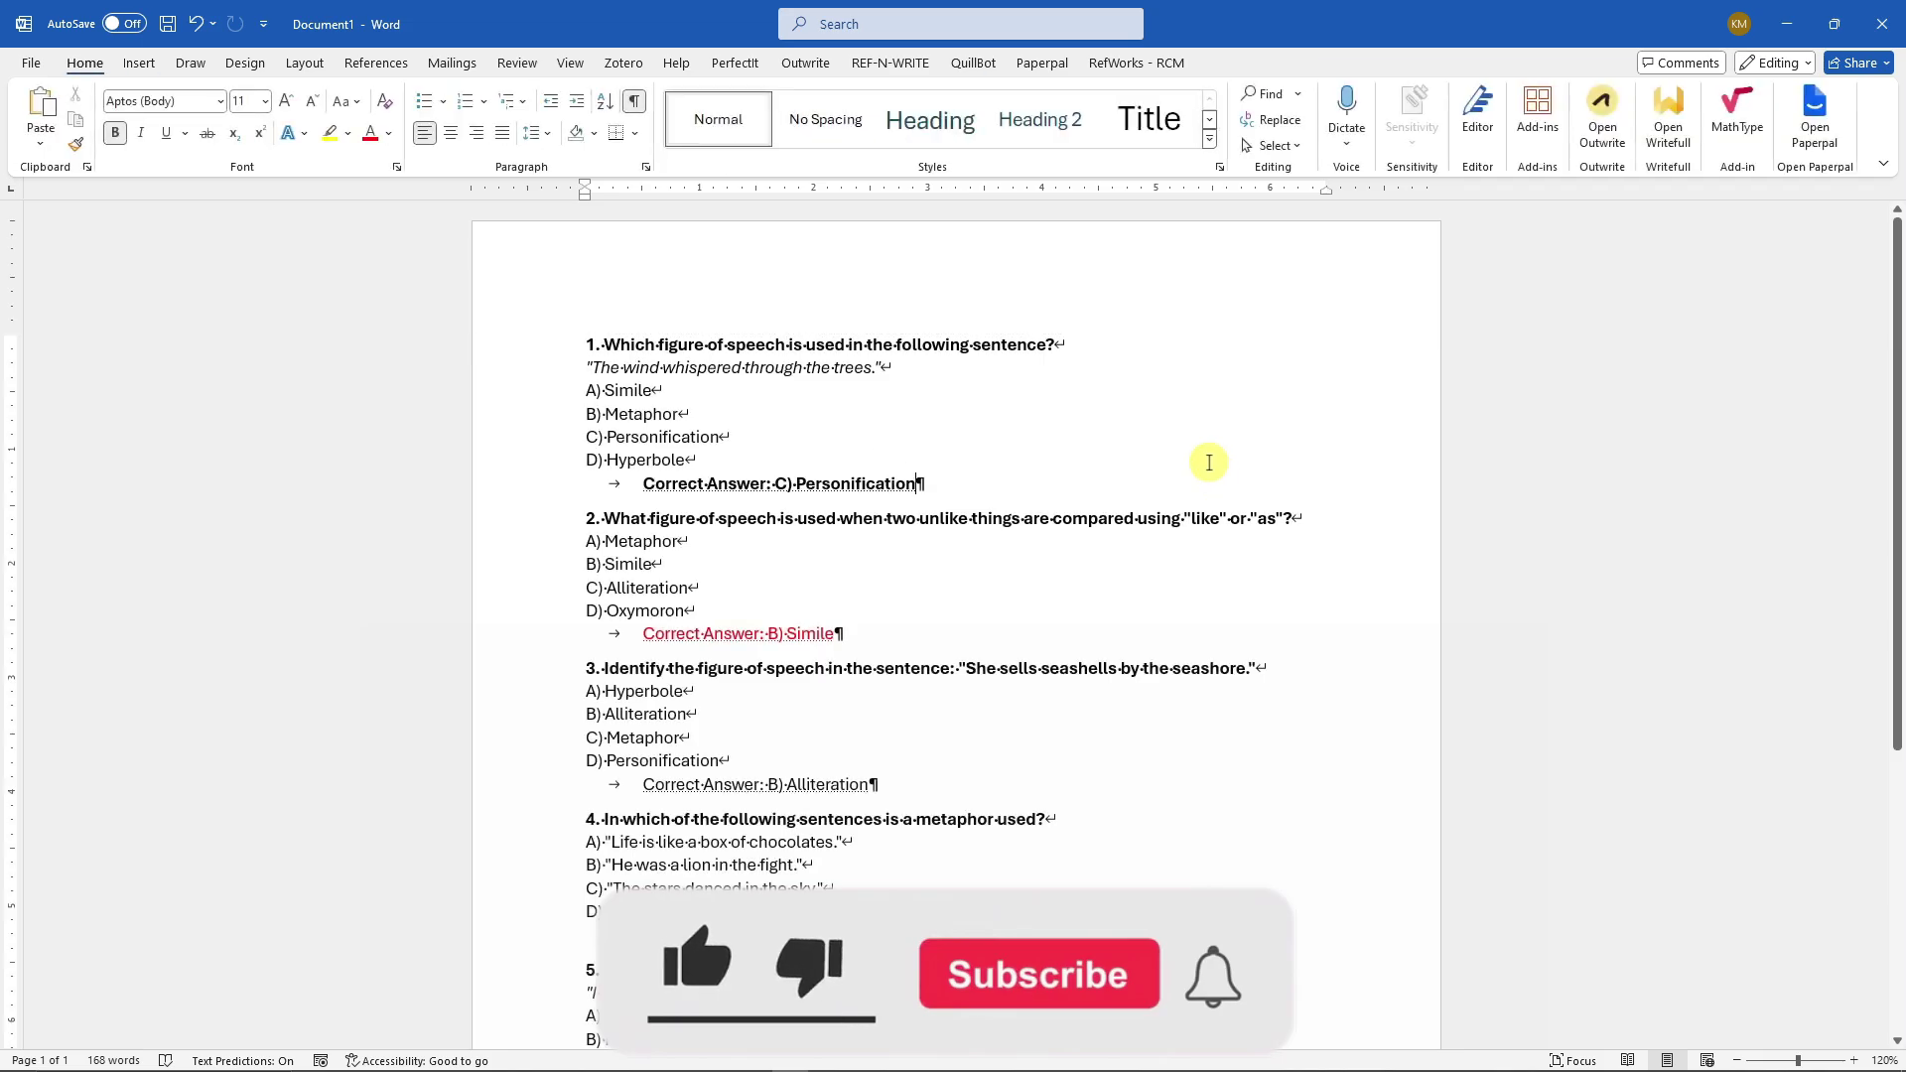
Toggle Show/Hide ¶ repeatedly, ending with formatting marks and hidden answers off.
{"action": "scroll", "coordinate": [1184, 490], "scroll_direction": "down", "scroll_amount": 2}
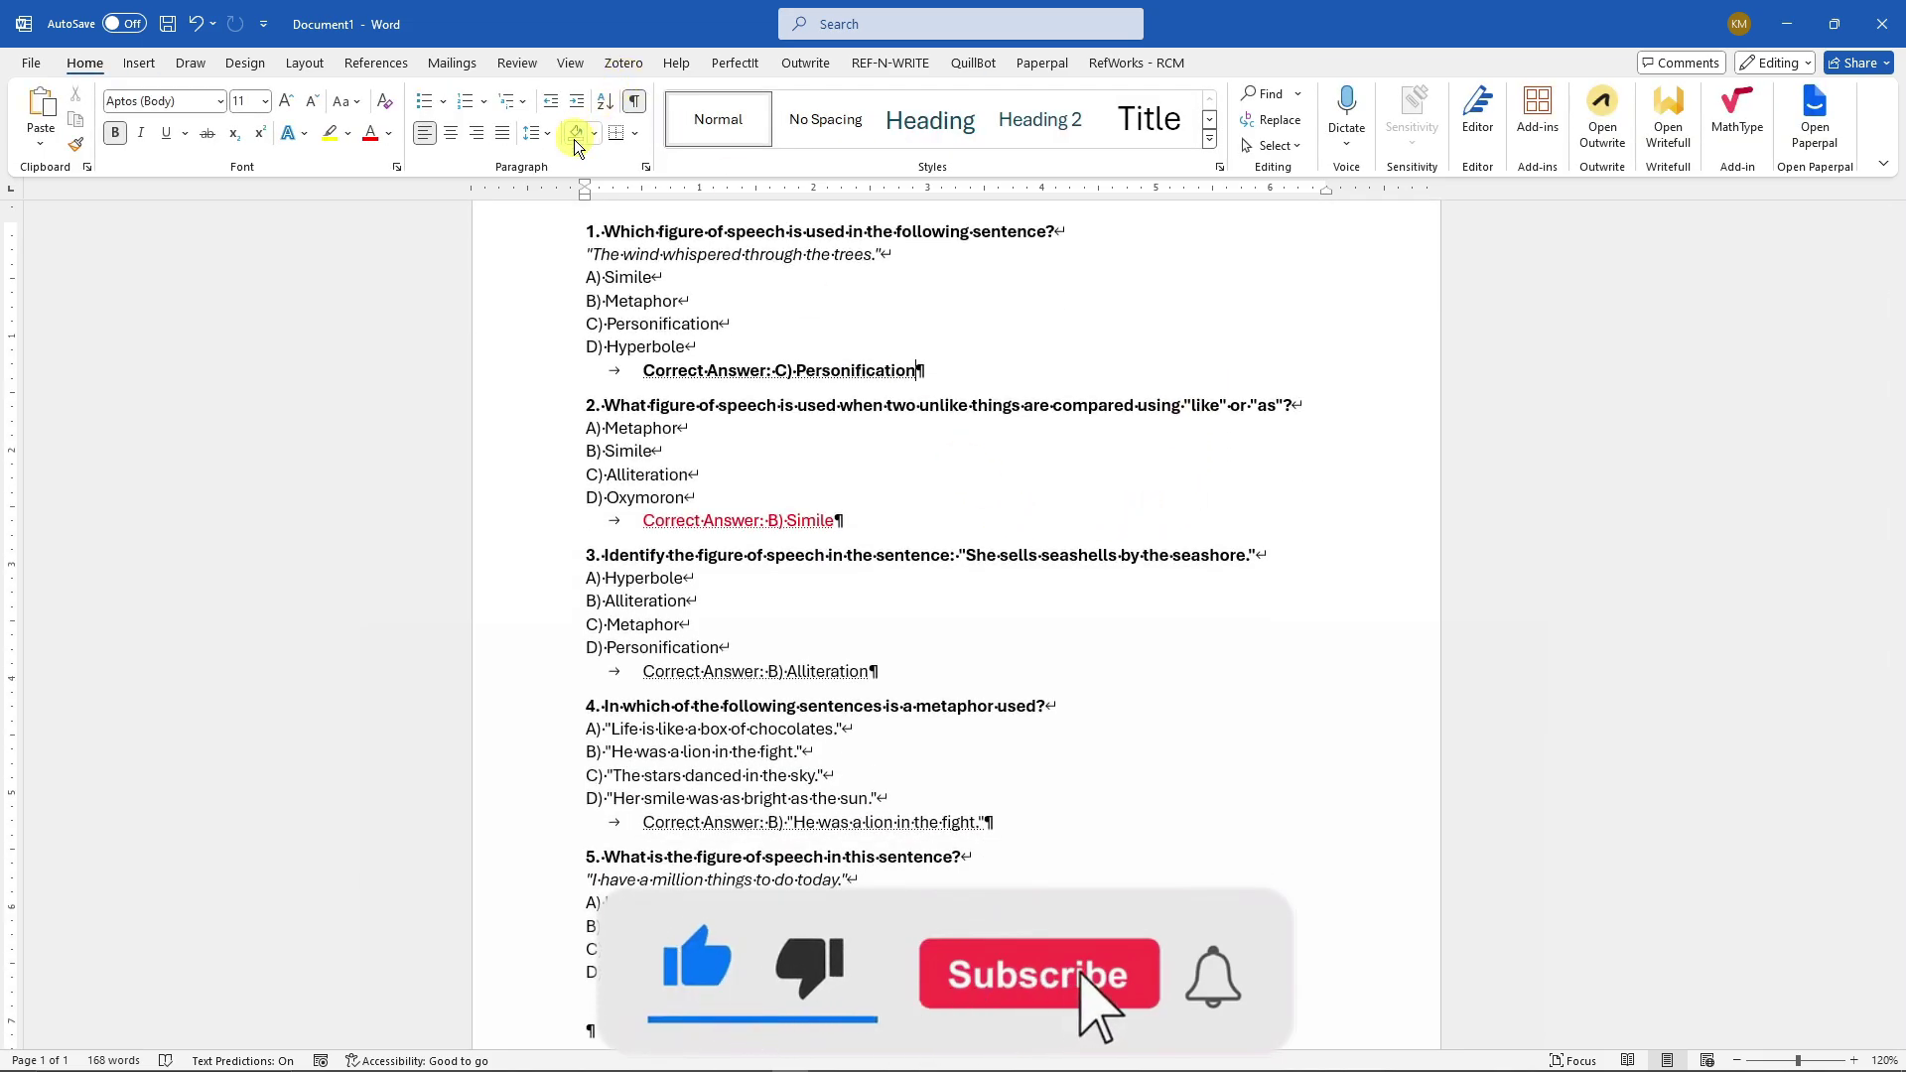
{"action": "scroll", "coordinate": [798, 420], "scroll_direction": "up", "scroll_amount": 2}
{"action": "left_click", "coordinate": [633, 101]}
{"action": "left_click", "coordinate": [630, 103]}
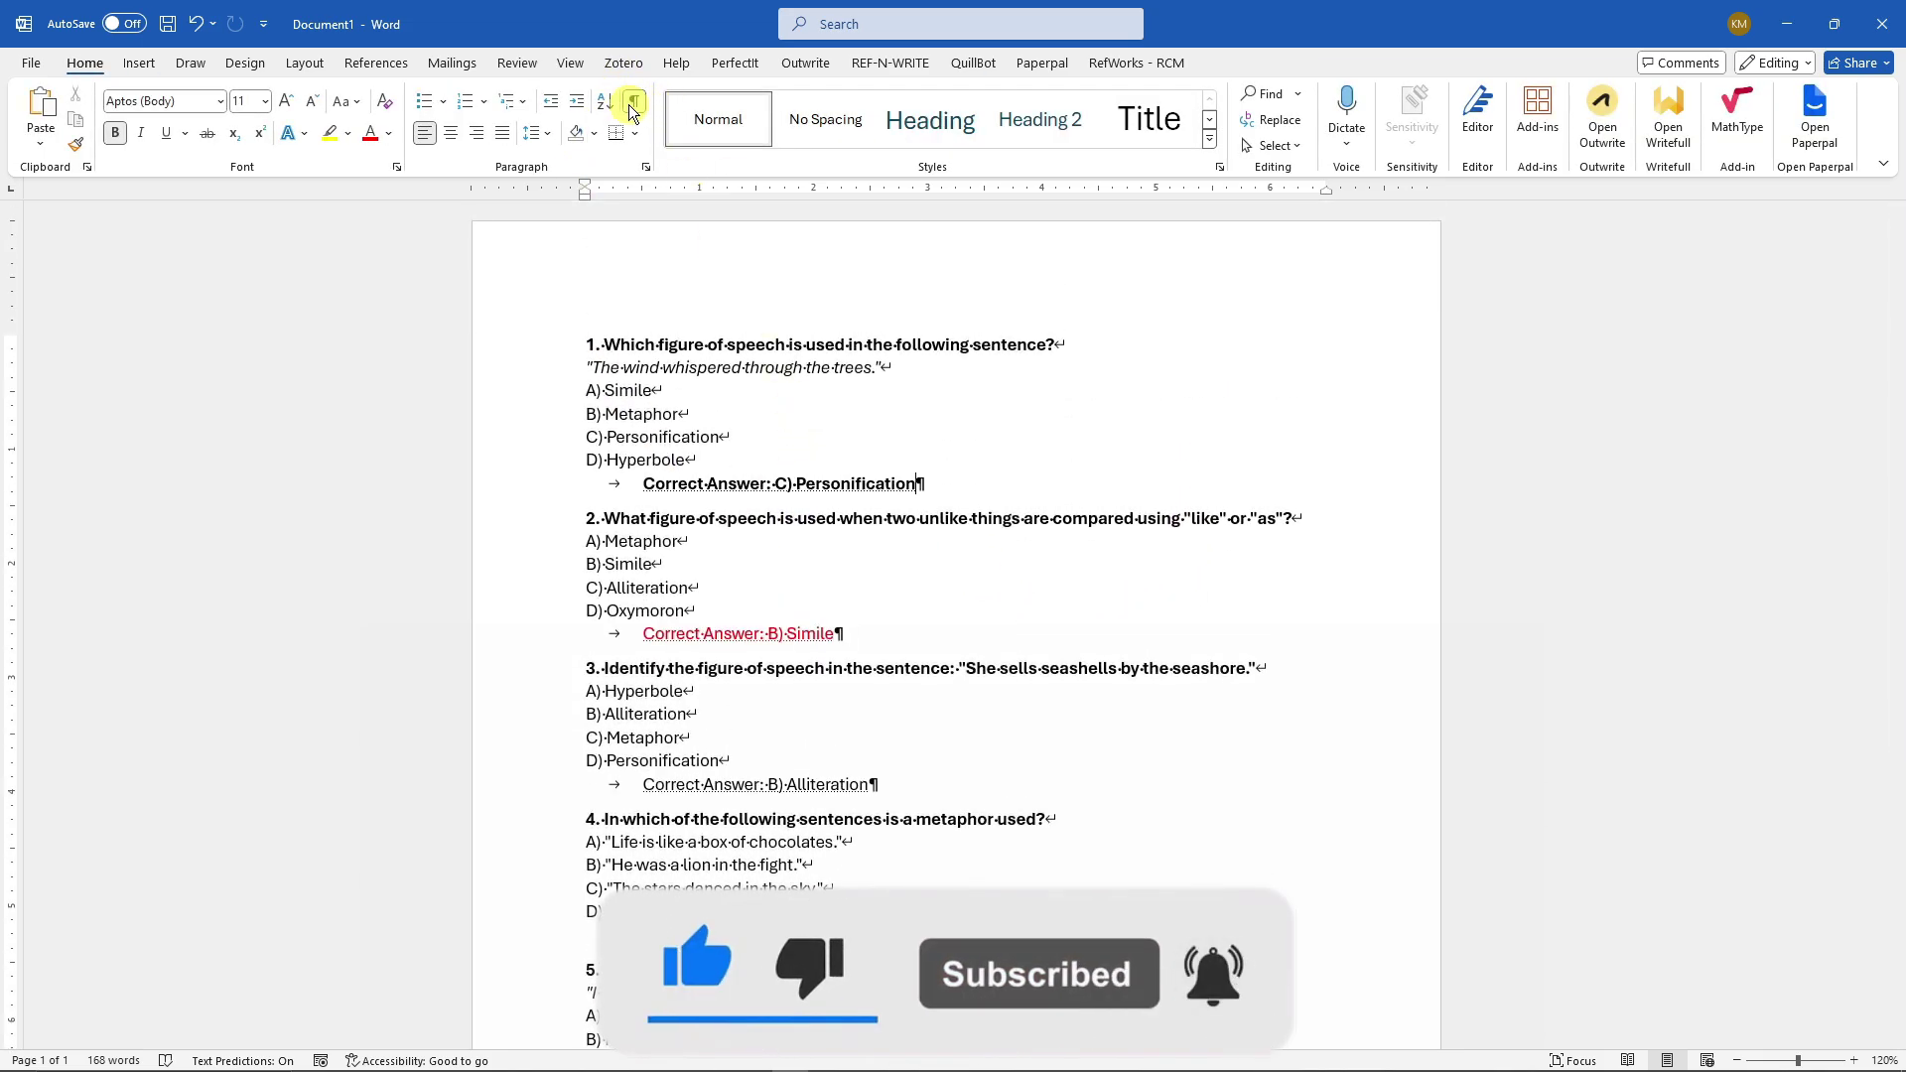
{"action": "left_click", "coordinate": [631, 103]}
{"action": "left_click", "coordinate": [631, 103]}
{"action": "left_click", "coordinate": [630, 103]}
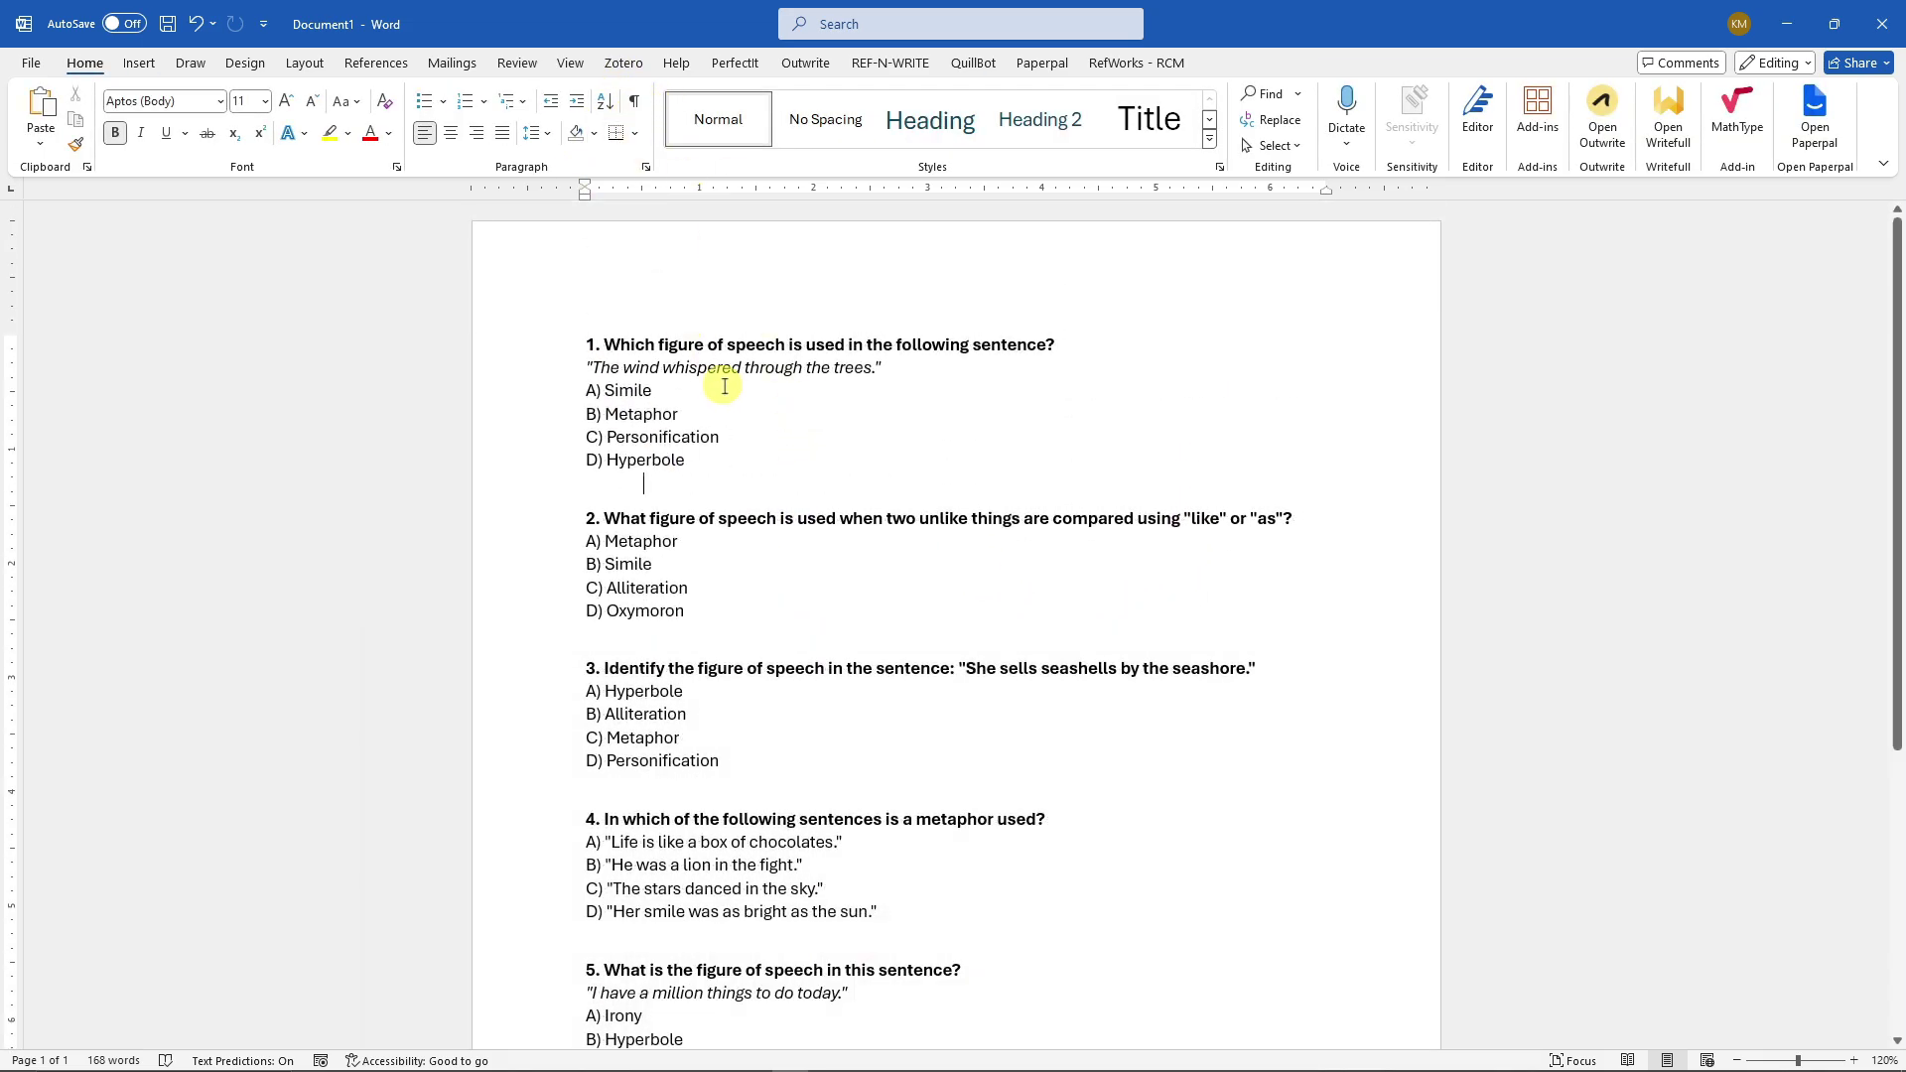